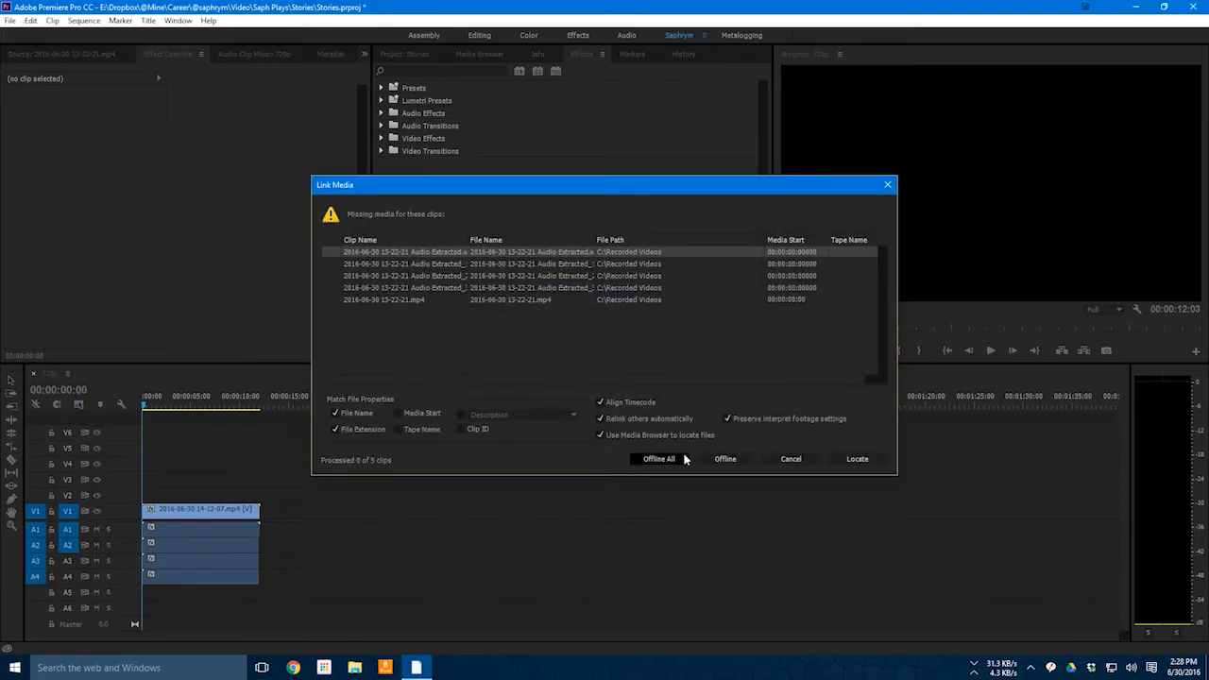
# - Set all the missing media clips offline and show the items of the Stories project
pyautogui.click(661, 459)
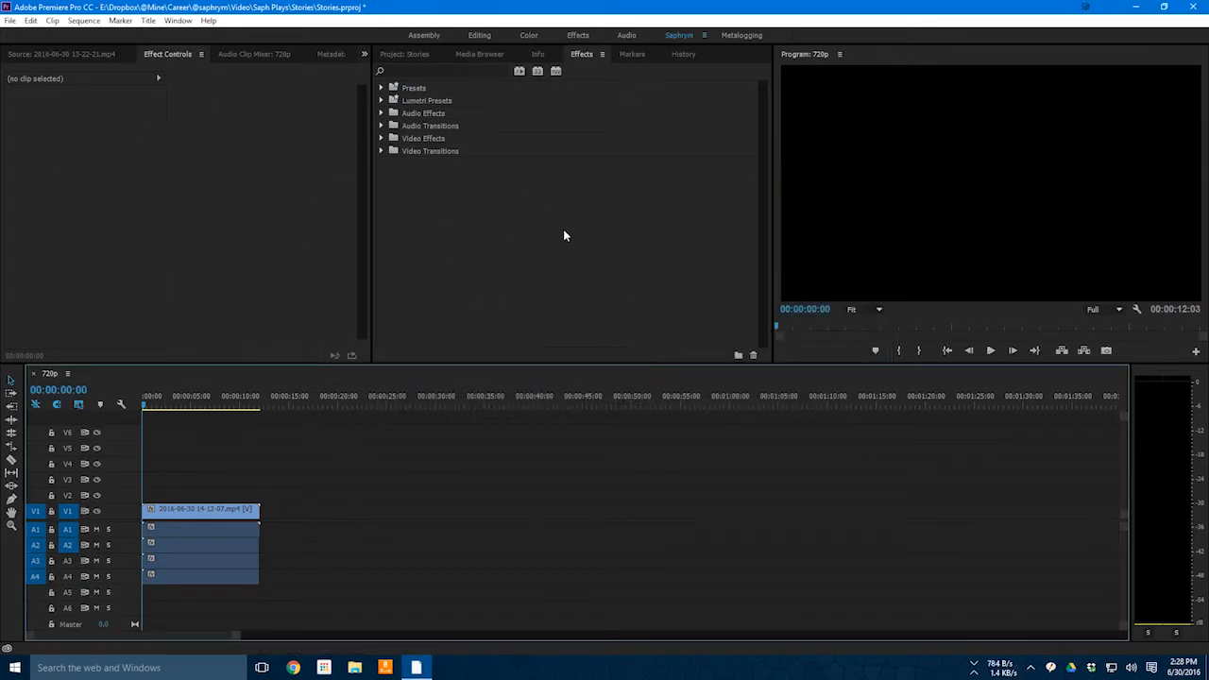
pyautogui.click(489, 54)
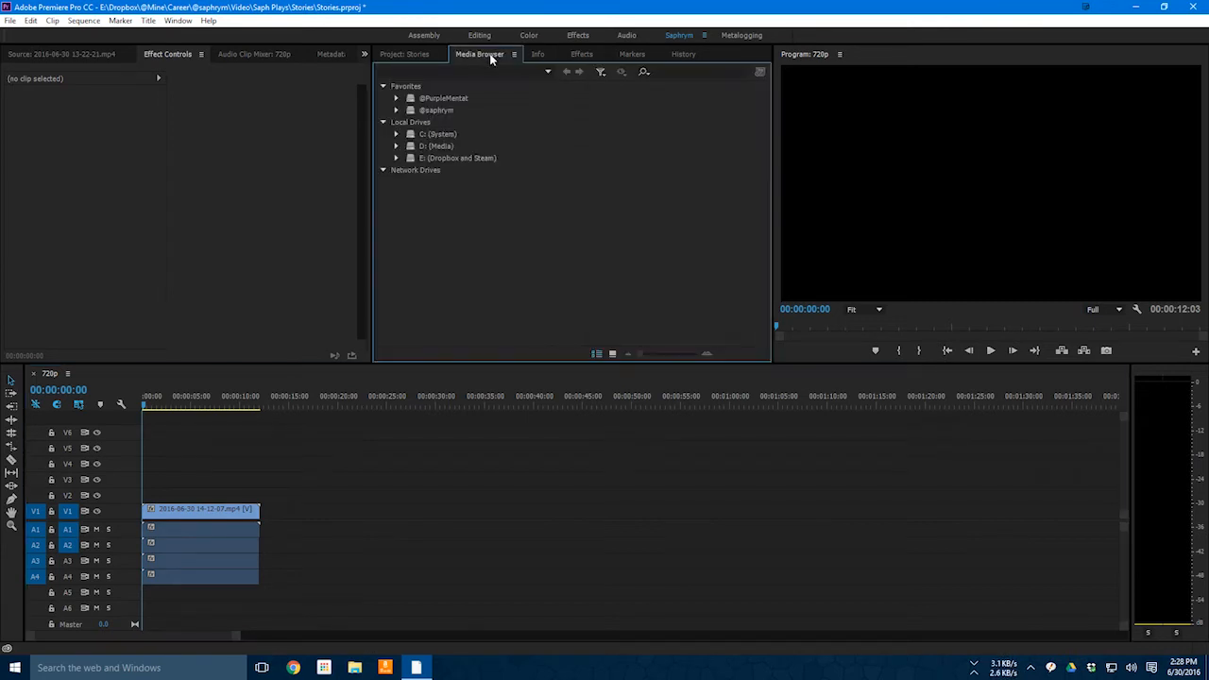
pyautogui.click(406, 54)
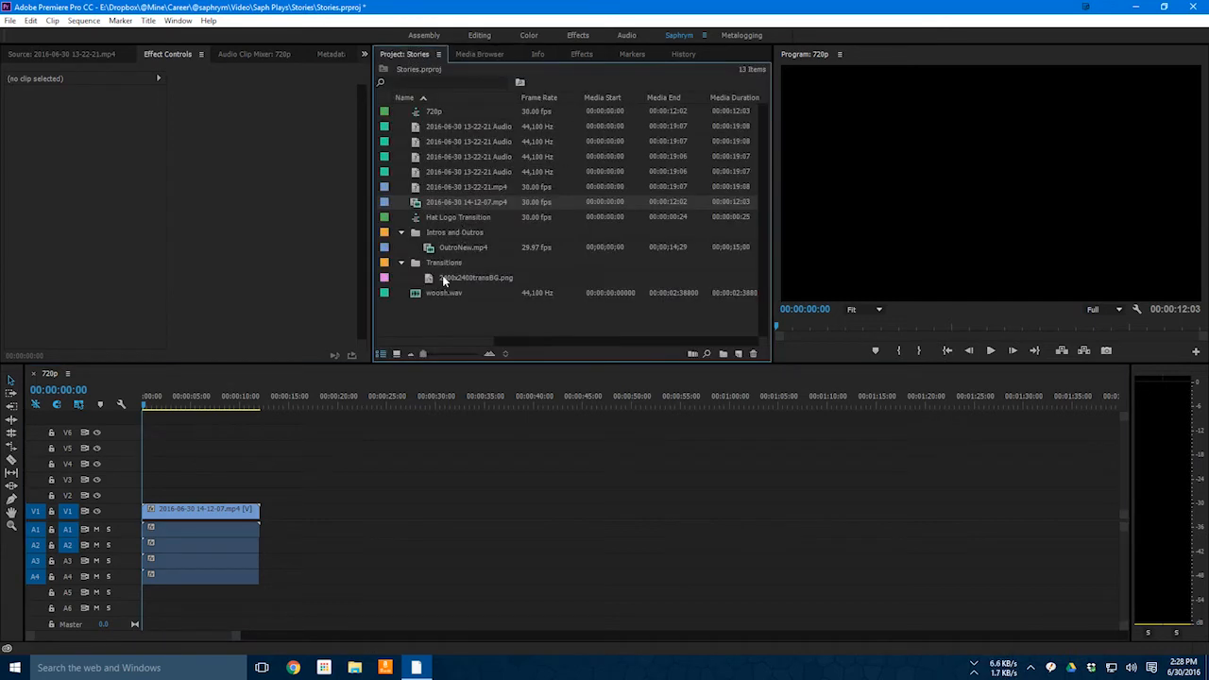
pyautogui.click(462, 127)
pyautogui.keyDown('shift'); pyautogui.click(473, 191); pyautogui.keyUp('shift')
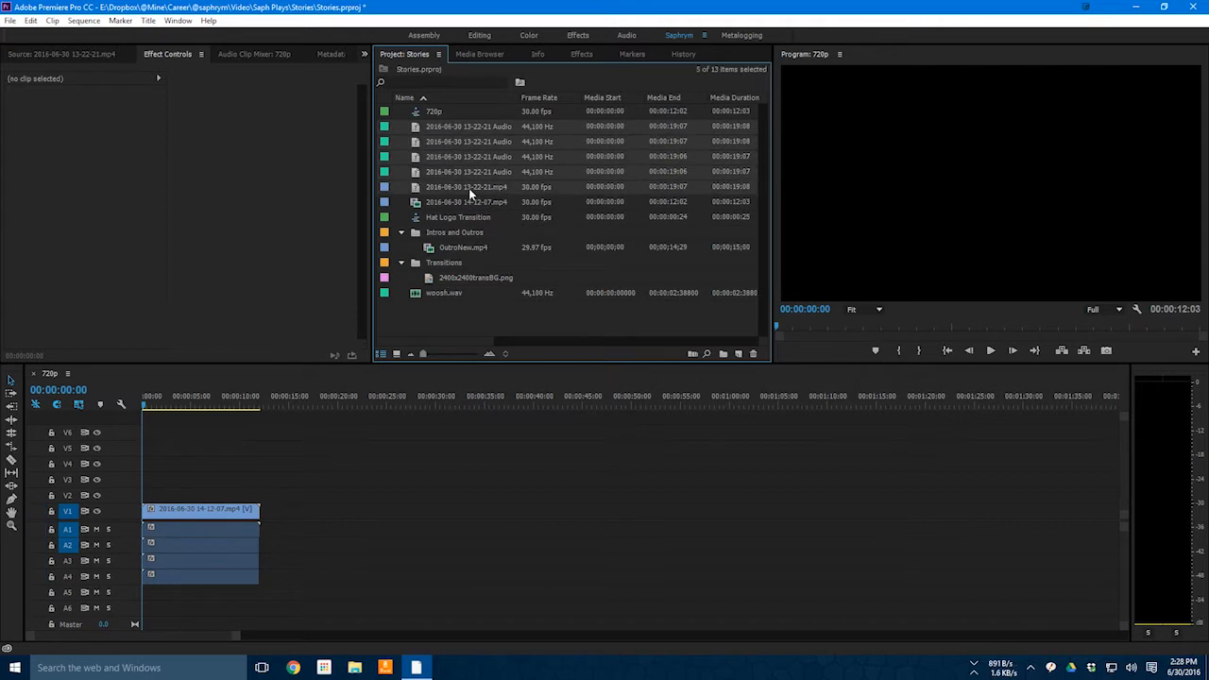
pyautogui.rightClick(468, 188)
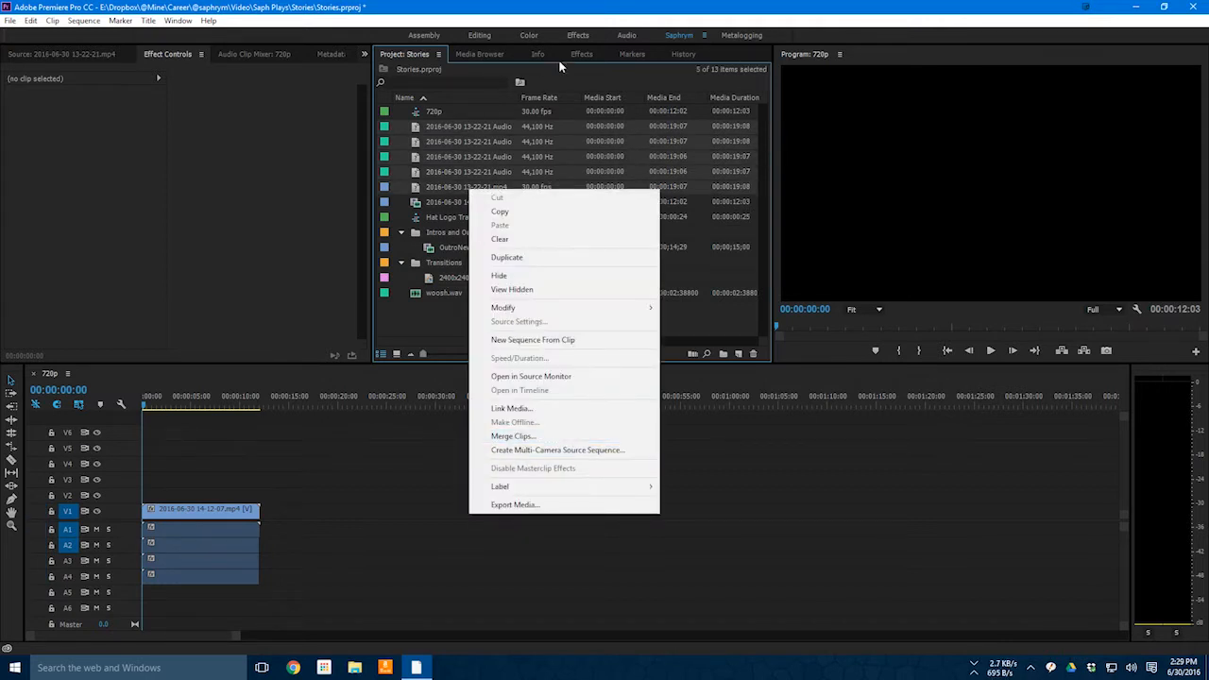
pyautogui.click(618, 10)
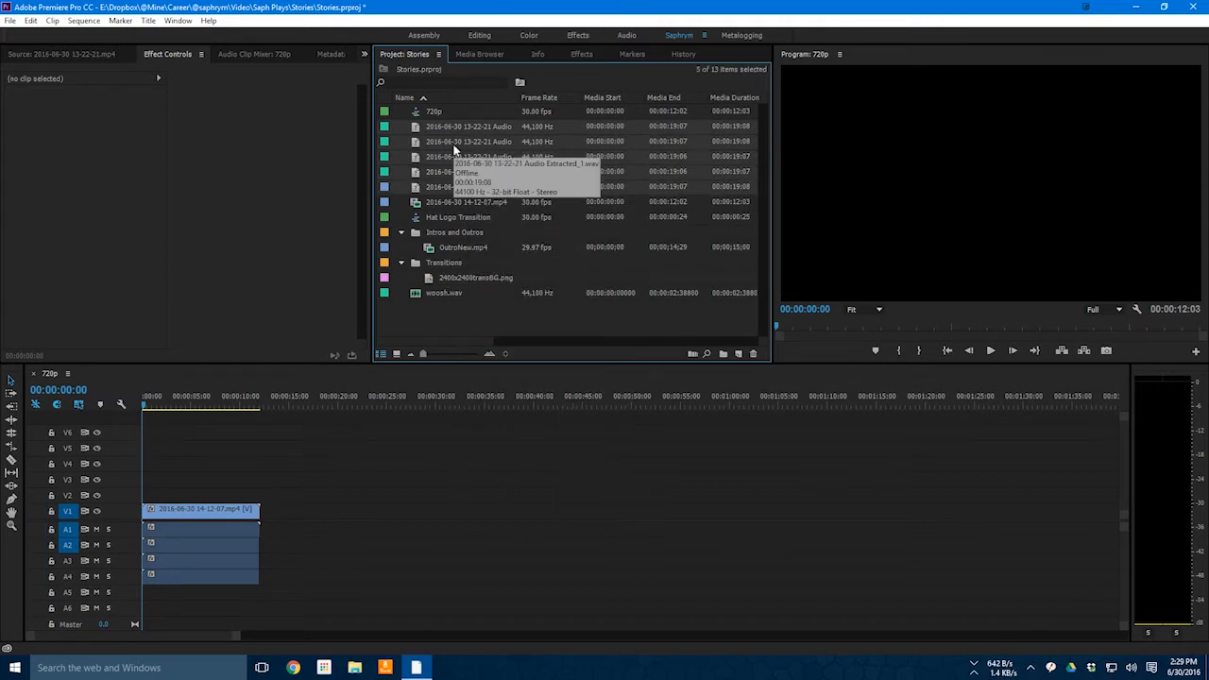
pyautogui.press('Delete')
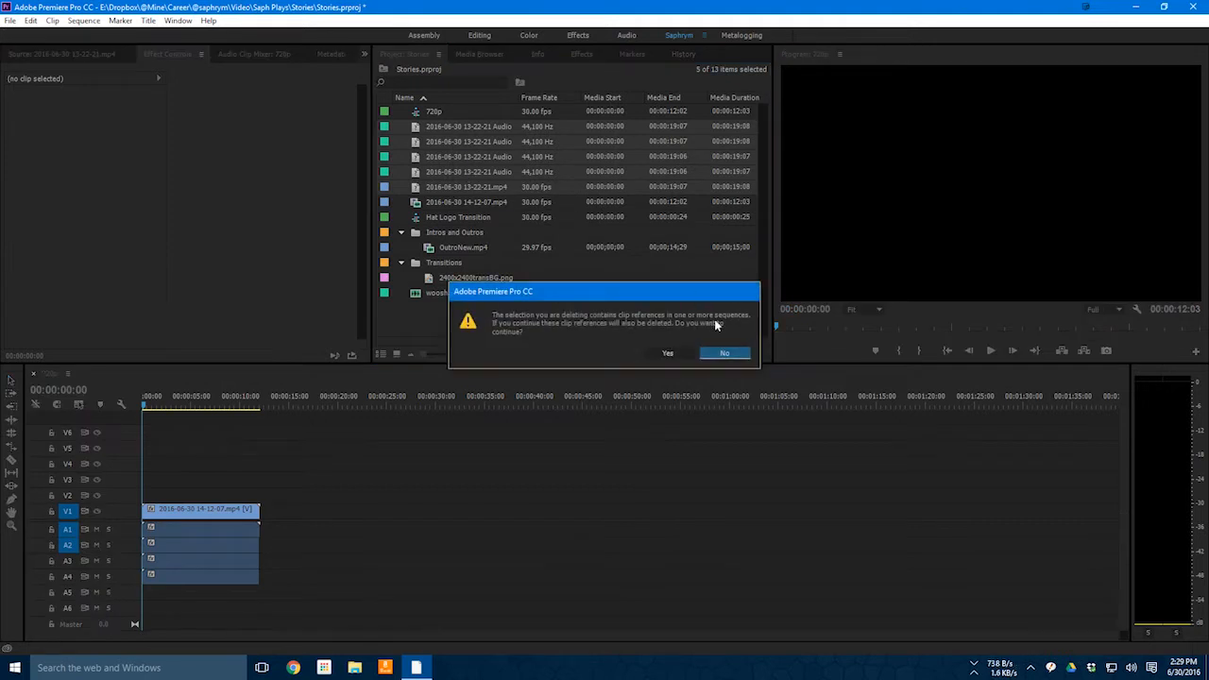
pyautogui.click(670, 355)
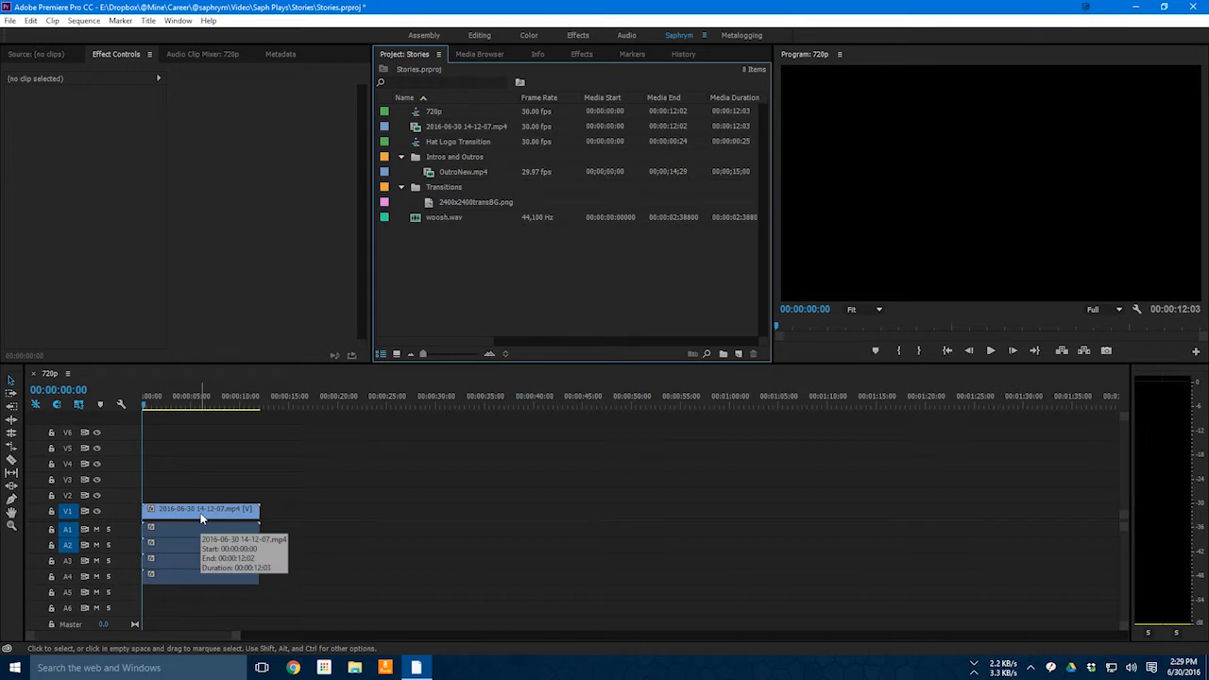
# - Play the 720p sequence to its end and return the playhead to 00:00:00:00
pyautogui.click(990, 351)
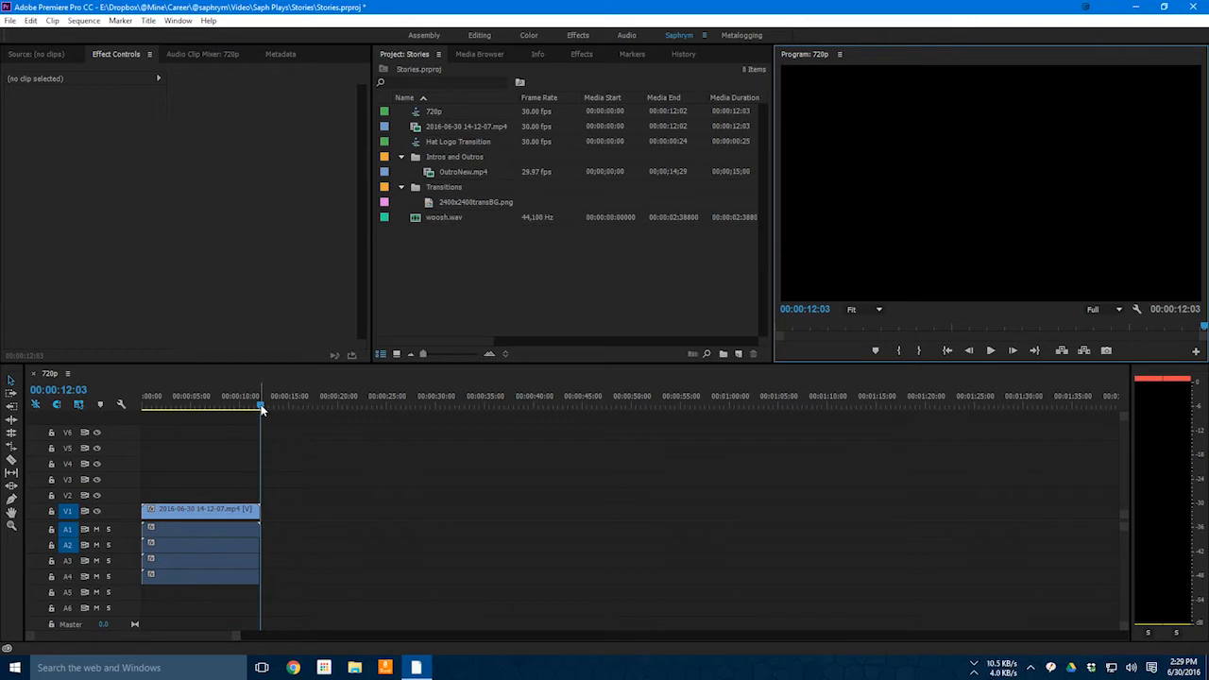
pyautogui.moveTo(261, 408); pyautogui.dragTo(144, 408)
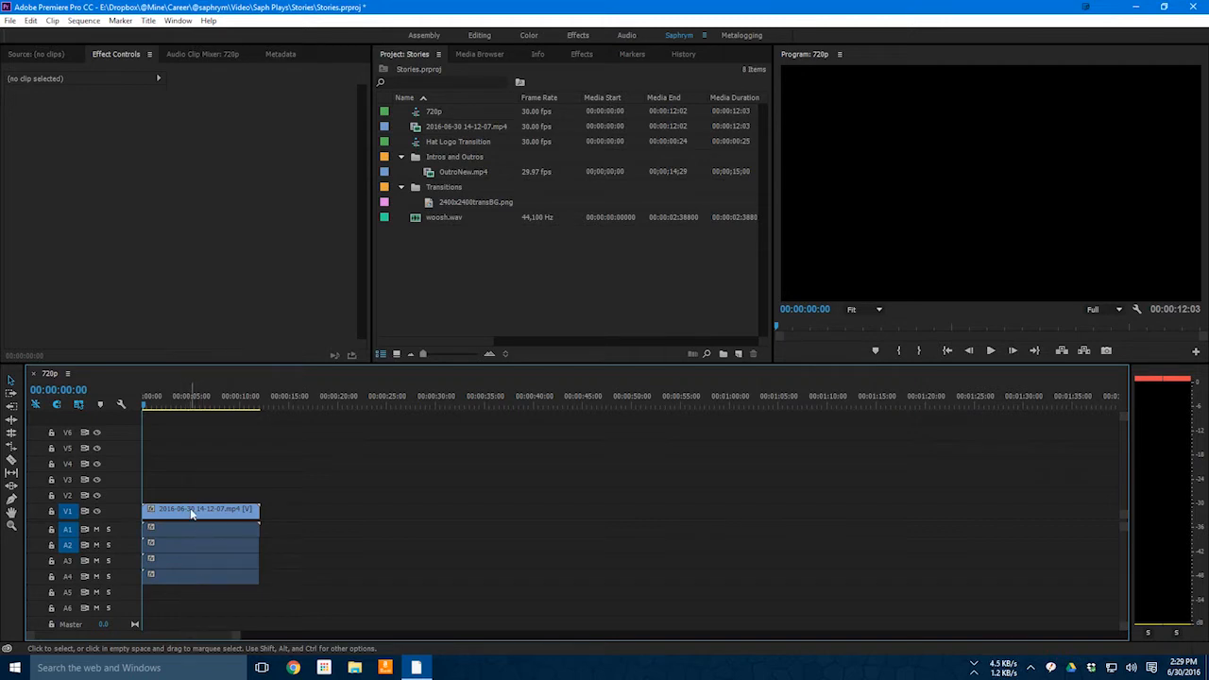
# - Mute audio tracks A1, A3 and A4 and play the sequence to hear only track A2
pyautogui.click(181, 533)
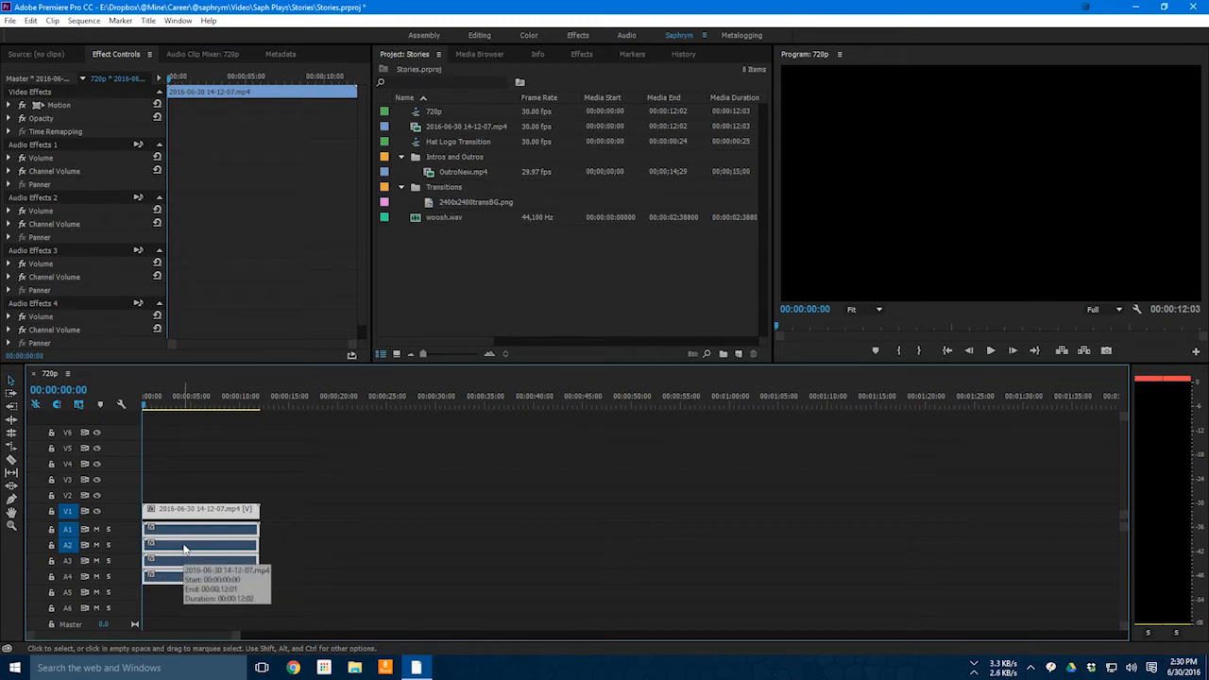
pyautogui.click(95, 530)
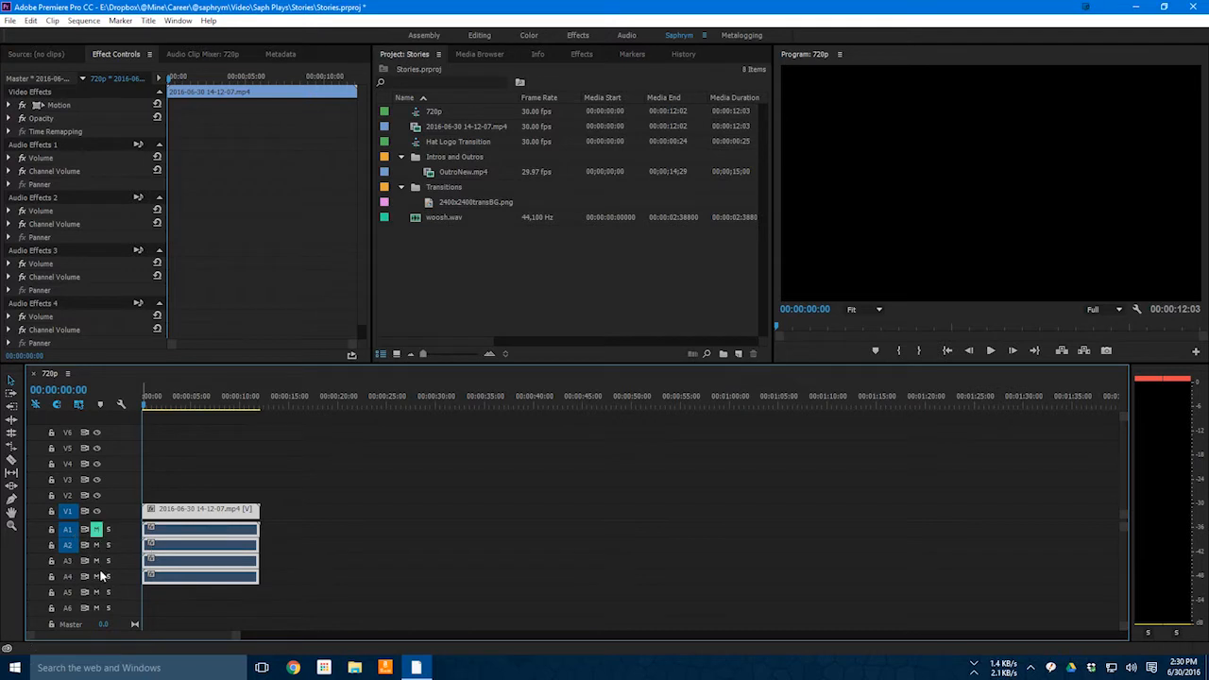
pyautogui.click(95, 560)
pyautogui.click(96, 576)
pyautogui.click(988, 350)
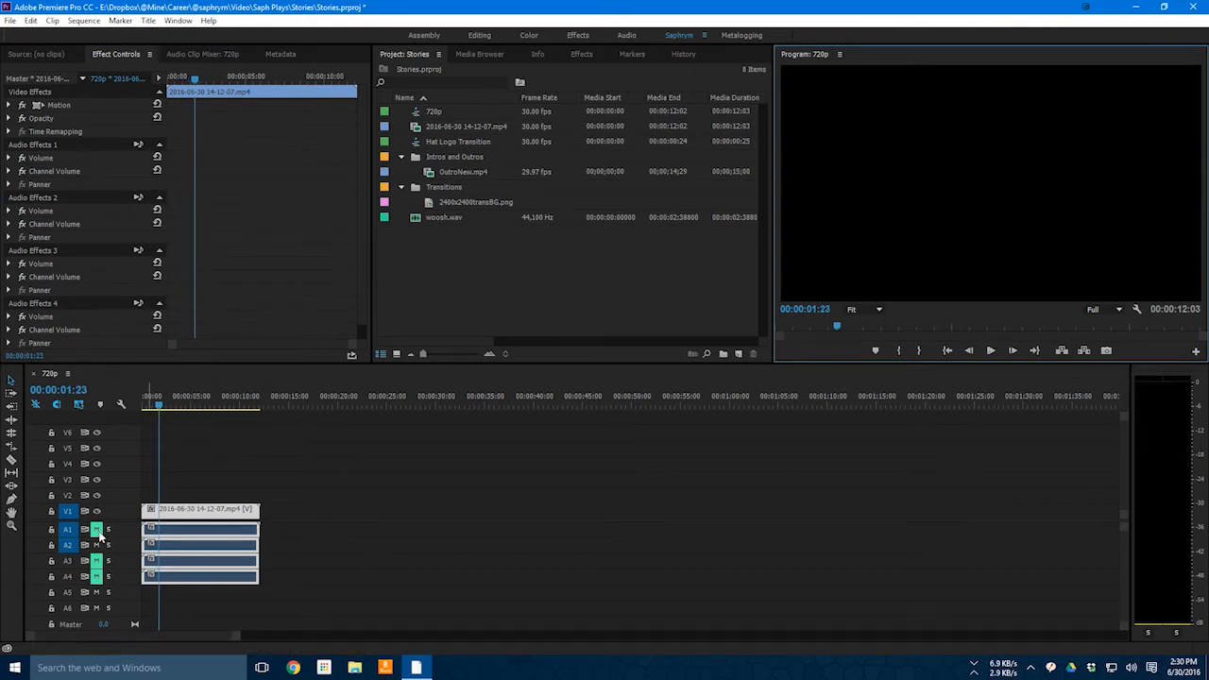
# - Unmute audio track A1, mute A2, and play a few seconds to hear only track A1
pyautogui.click(95, 529)
pyautogui.click(97, 546)
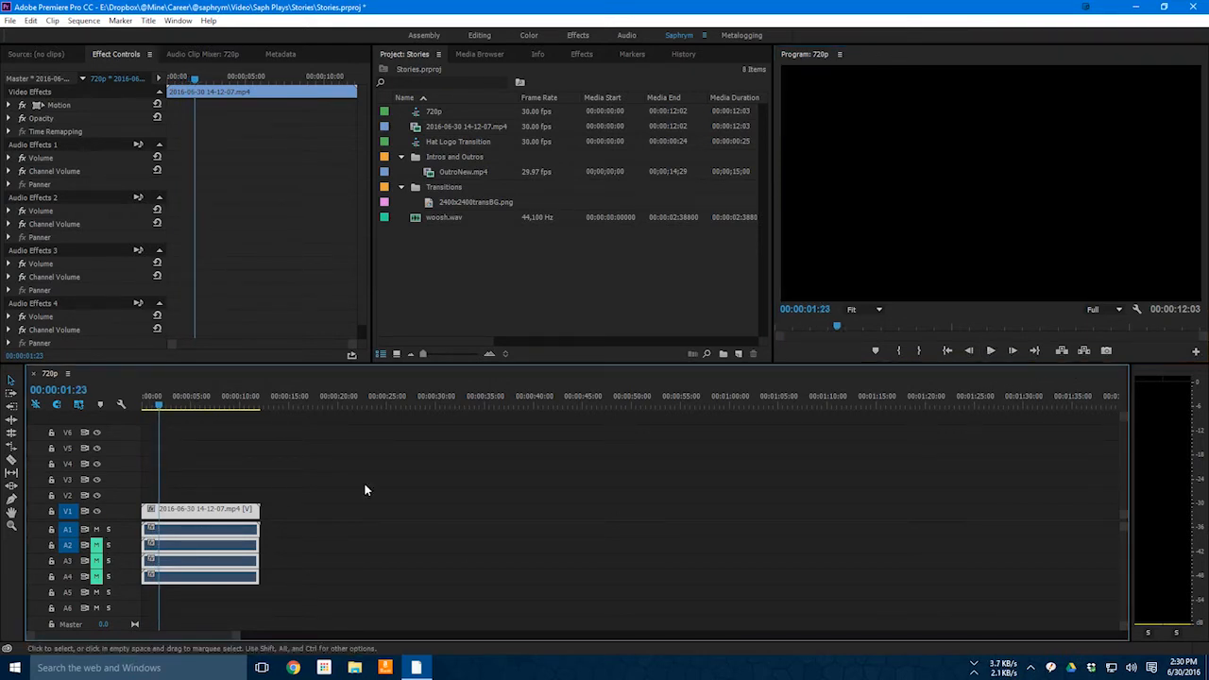
pyautogui.click(990, 350)
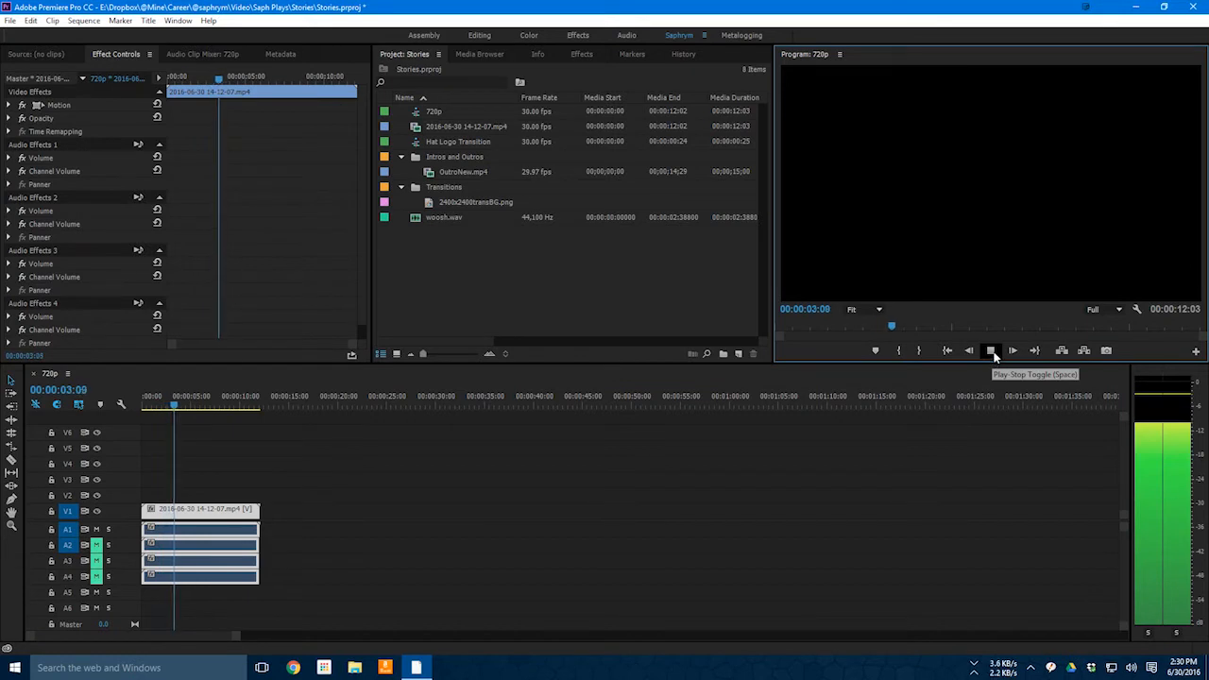
pyautogui.click(990, 350)
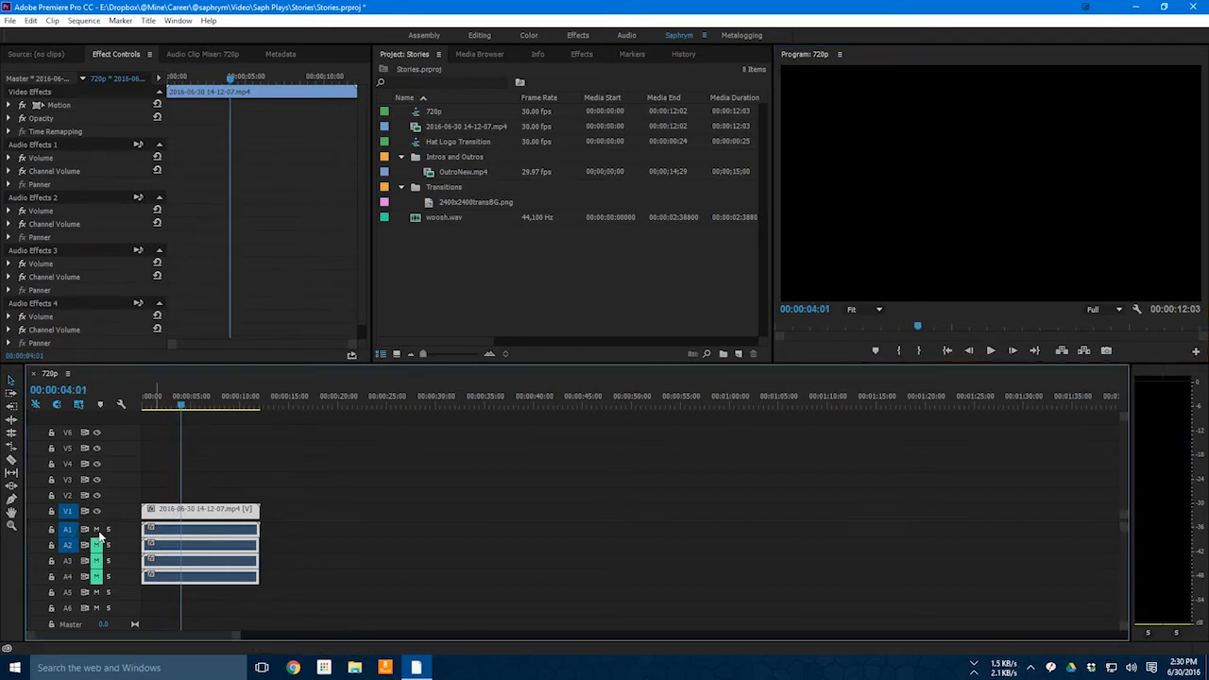
# - Unmute audio tracks A2 and A3, mute A1, and play a few seconds of the sequence
pyautogui.click(97, 545)
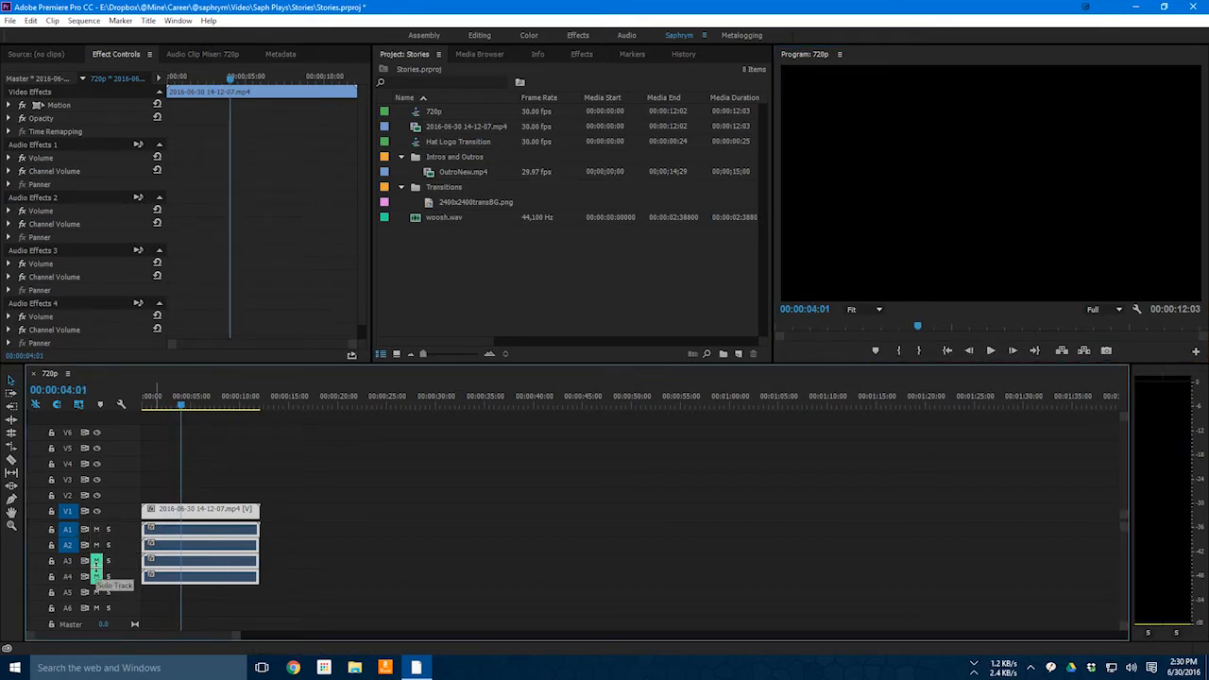
pyautogui.click(97, 561)
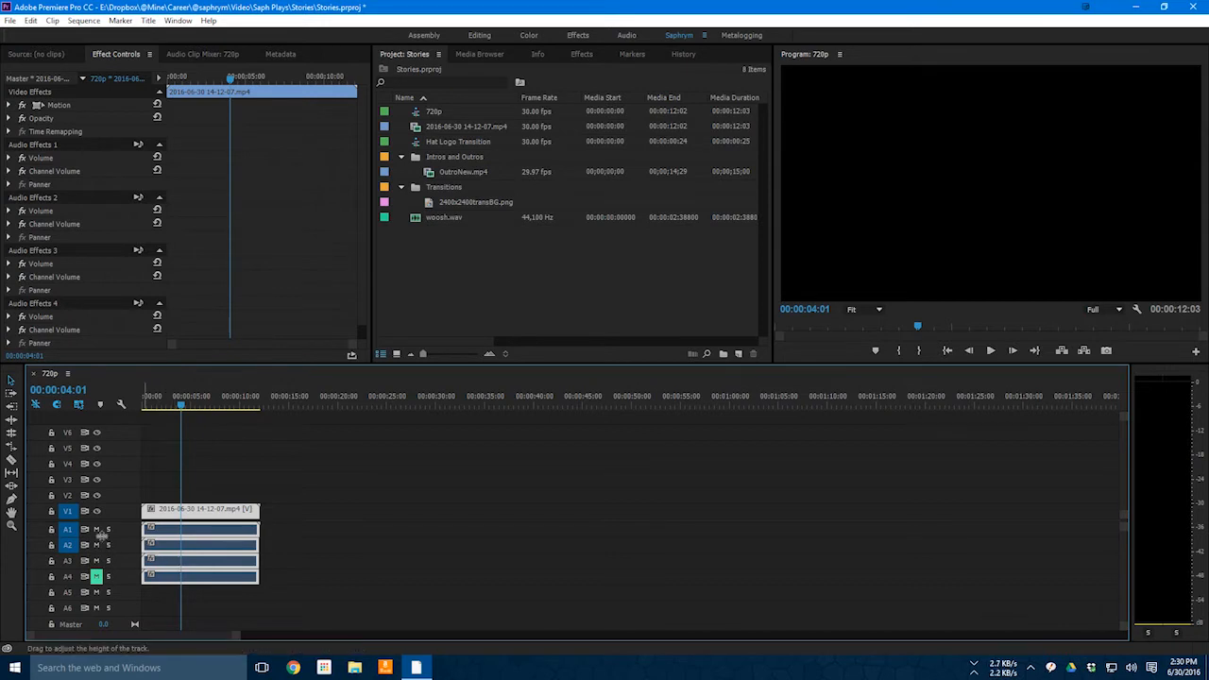
pyautogui.click(99, 530)
pyautogui.click(989, 350)
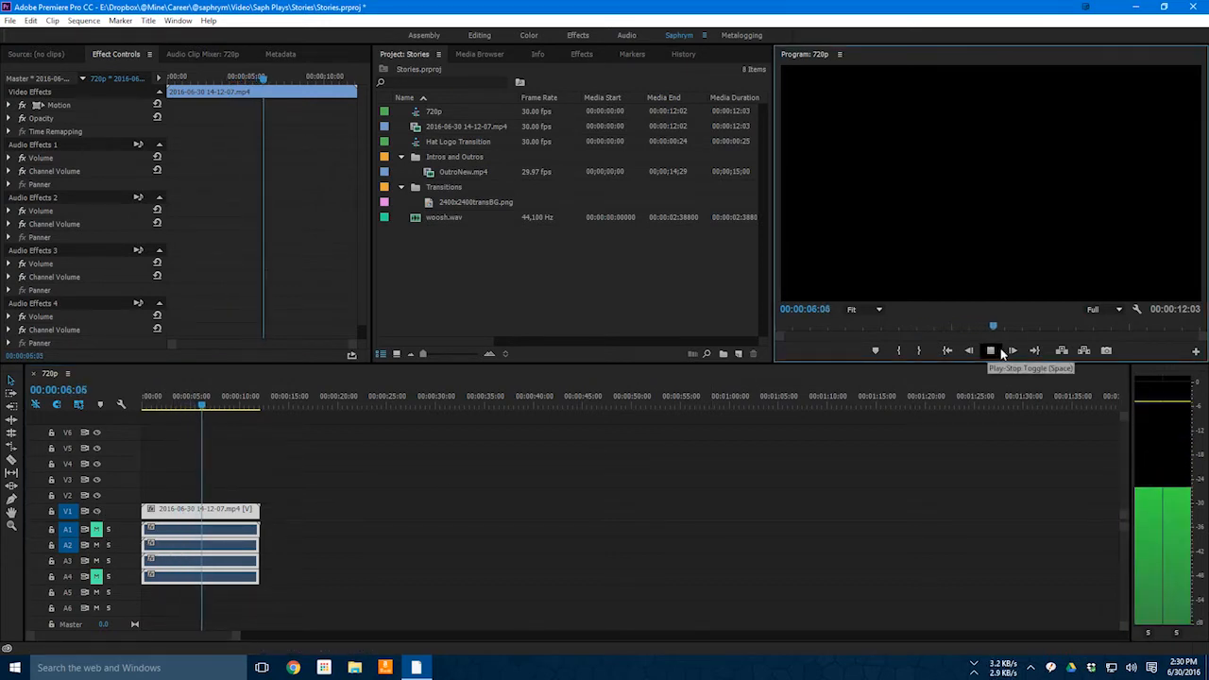
pyautogui.click(1000, 351)
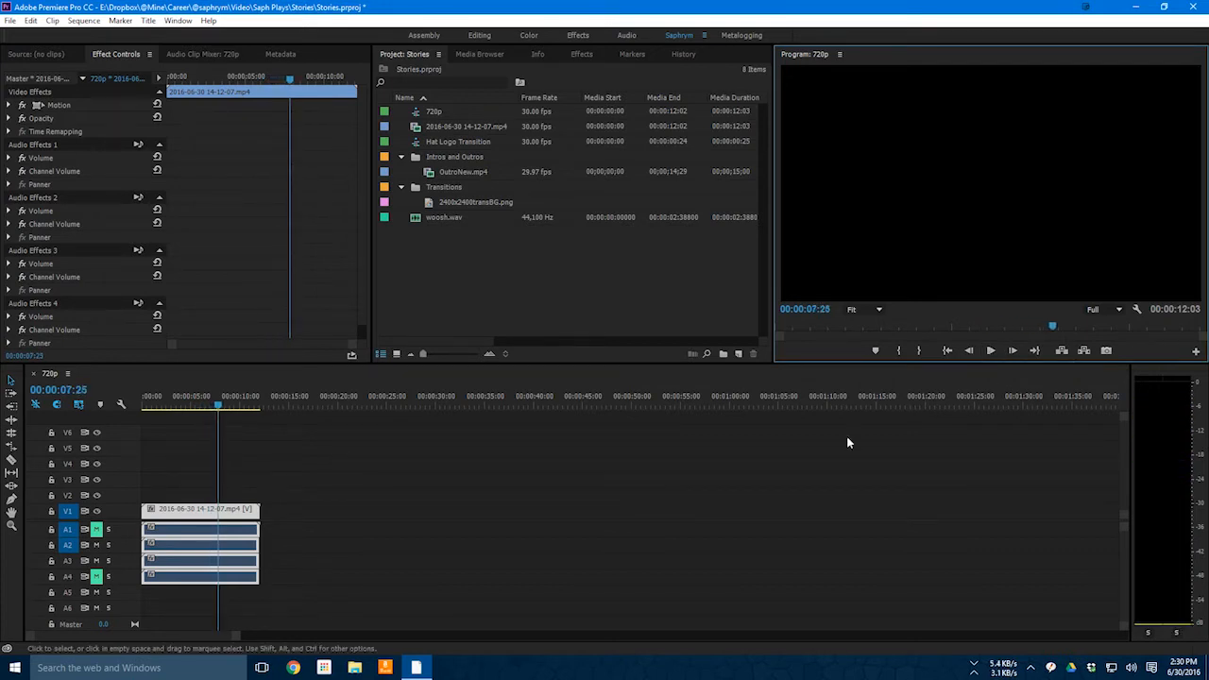
pyautogui.click(97, 530)
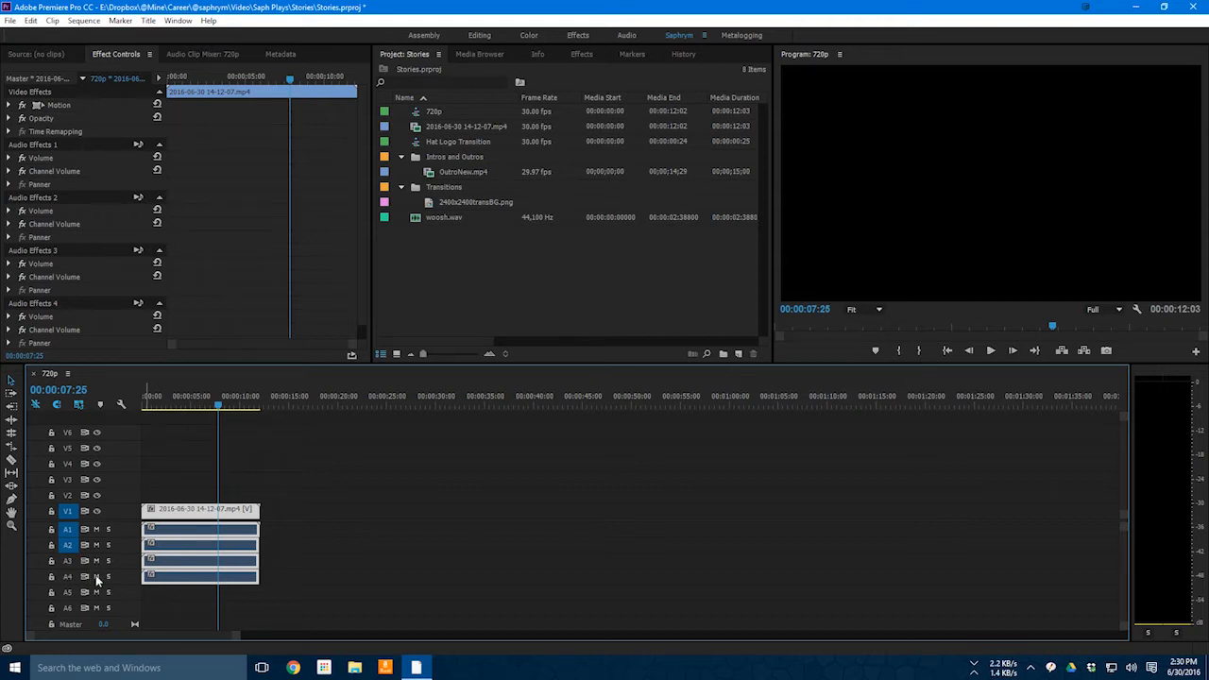
pyautogui.moveTo(290, 447); pyautogui.dragTo(201, 528)
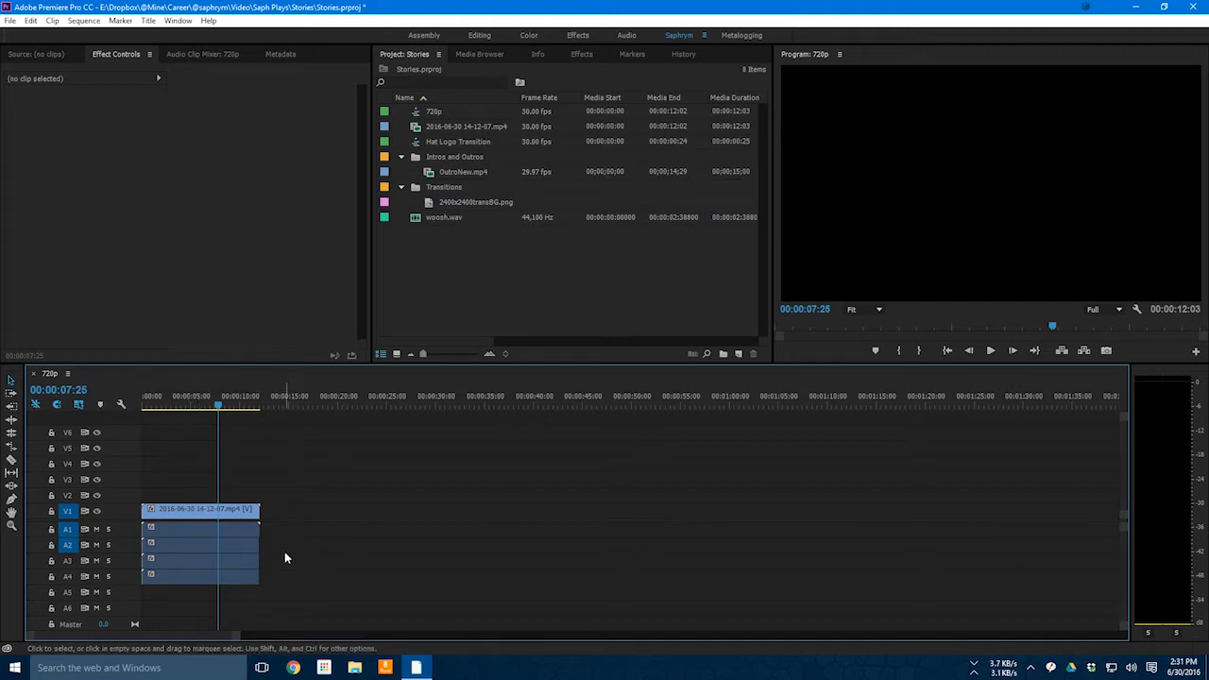
pyautogui.click(213, 517)
pyautogui.rightClick(216, 517)
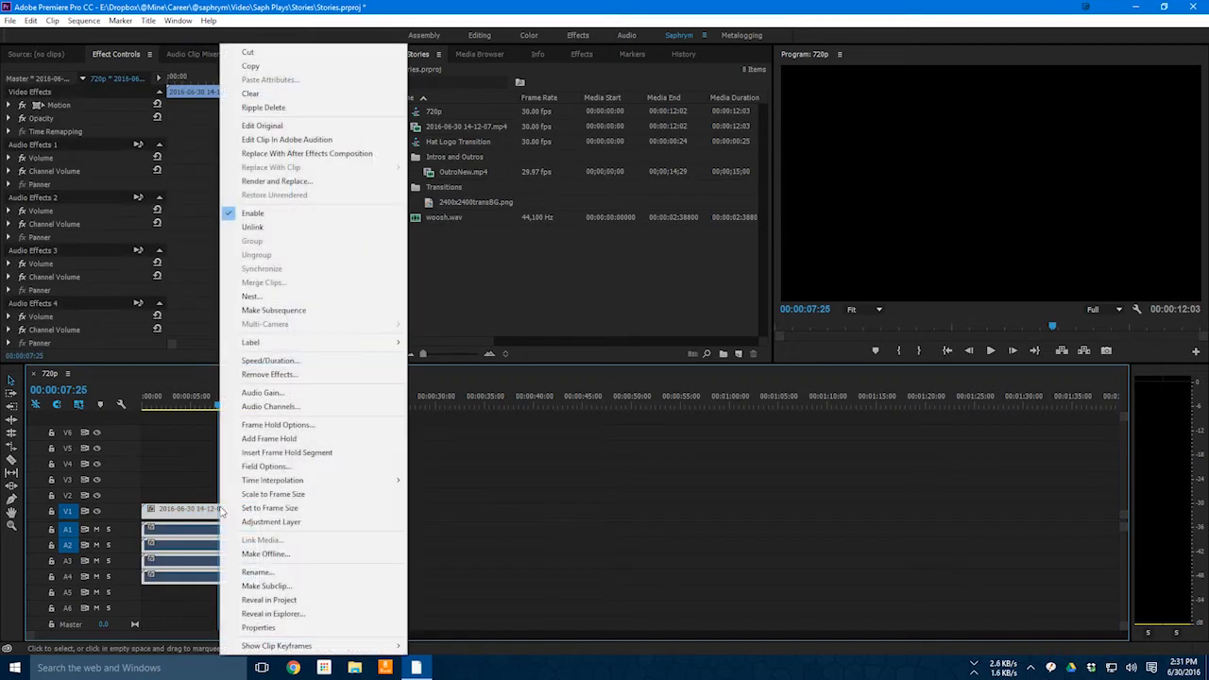
pyautogui.click(274, 227)
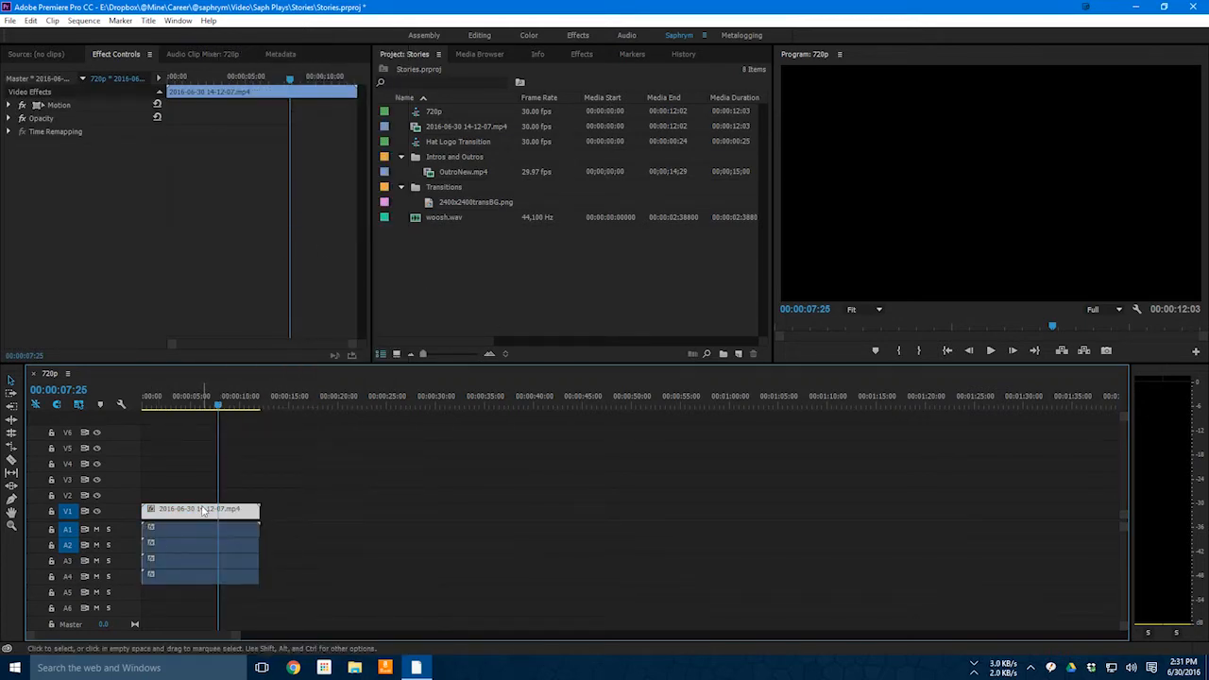
# - Check the duration of the V1 video clip in its Speed/Duration settings
pyautogui.rightClick(203, 511)
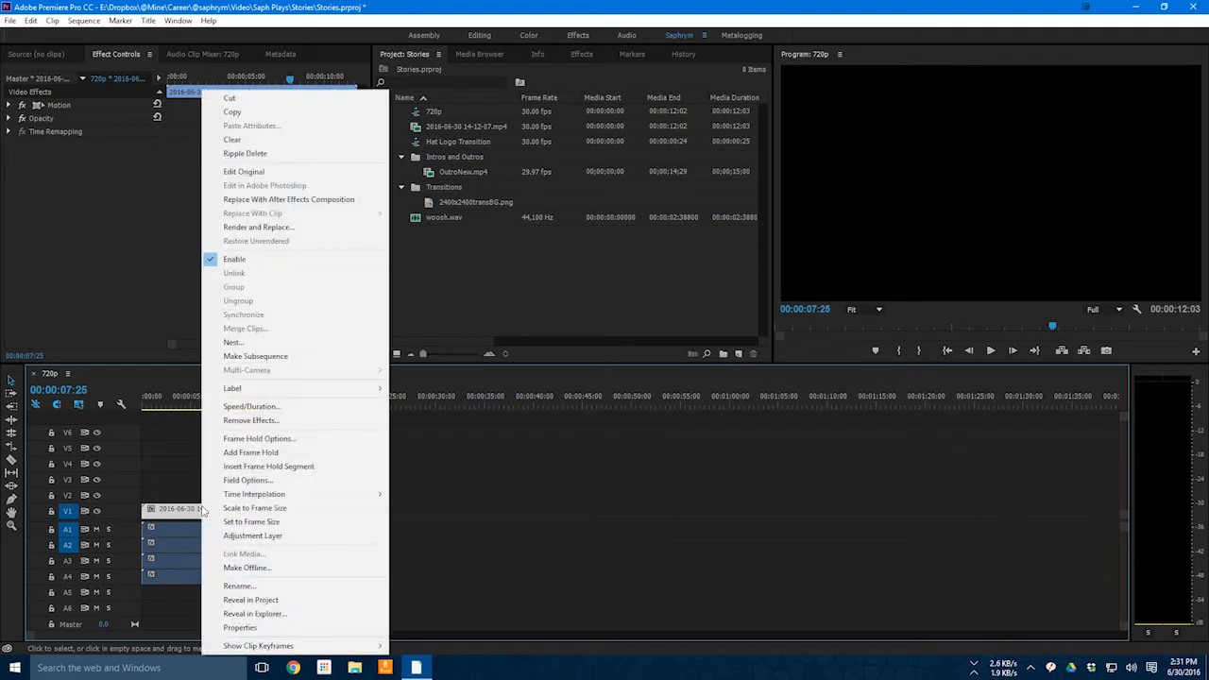
pyautogui.click(251, 405)
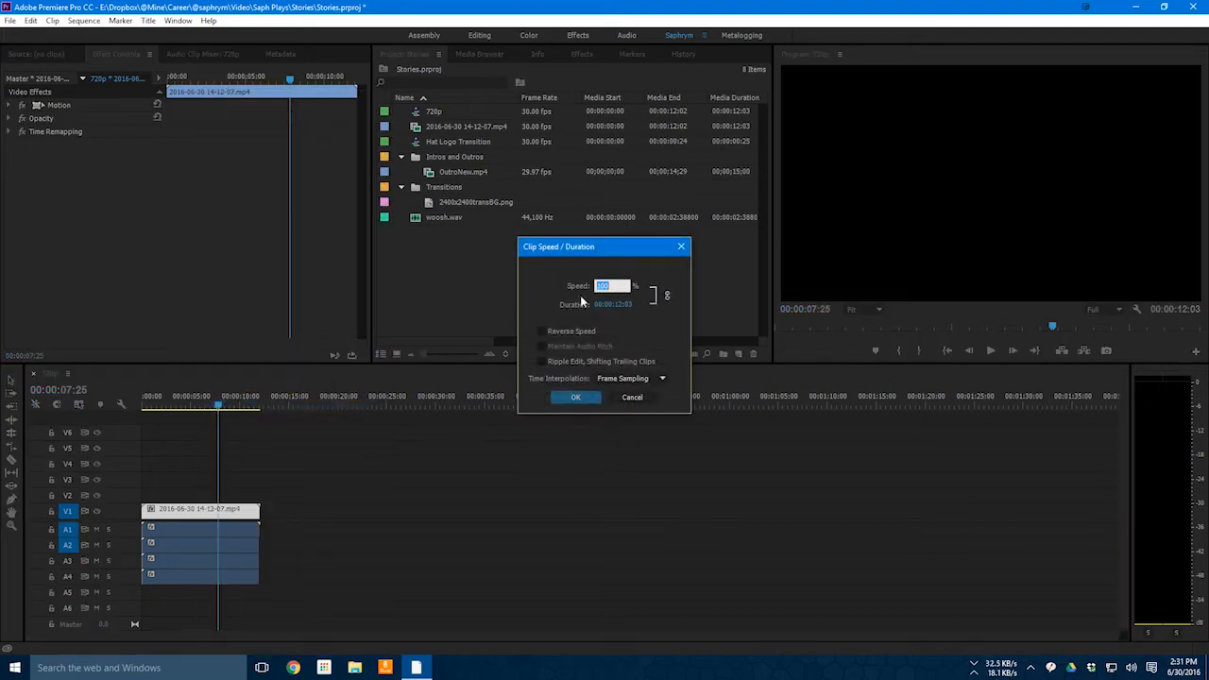
pyautogui.click(622, 304)
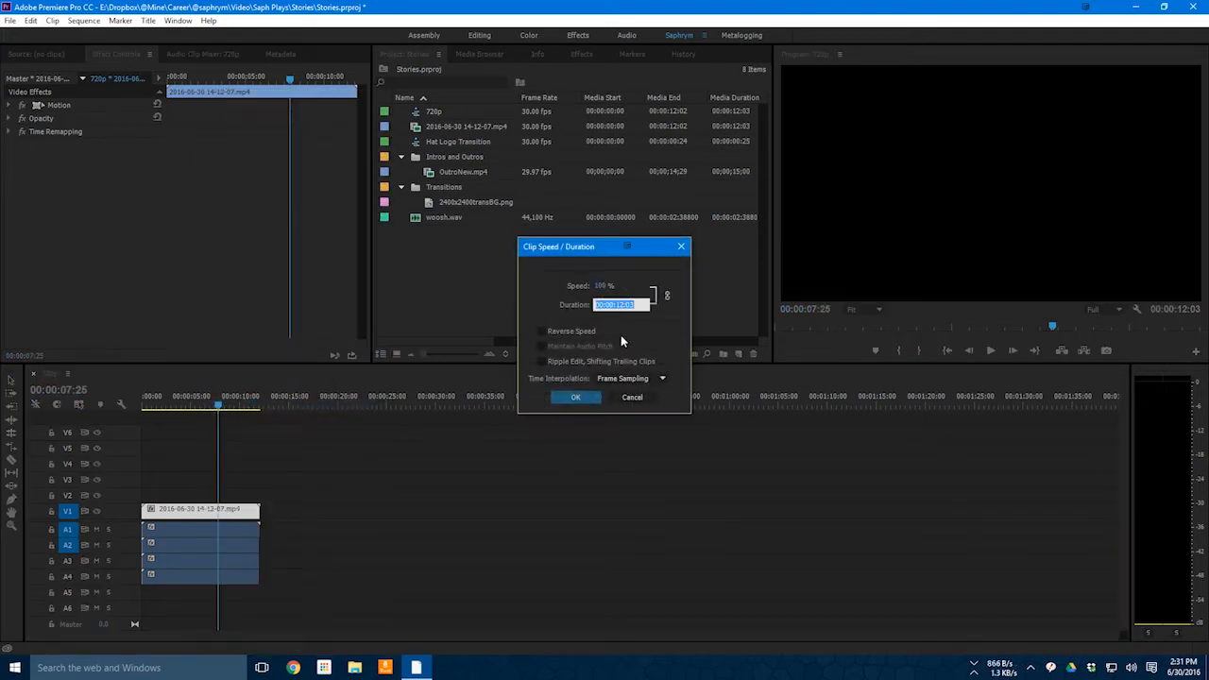
pyautogui.click(575, 397)
# - Check the duration of the A1 audio clip in its Speed/Duration settings
pyautogui.click(218, 529)
pyautogui.rightClick(218, 529)
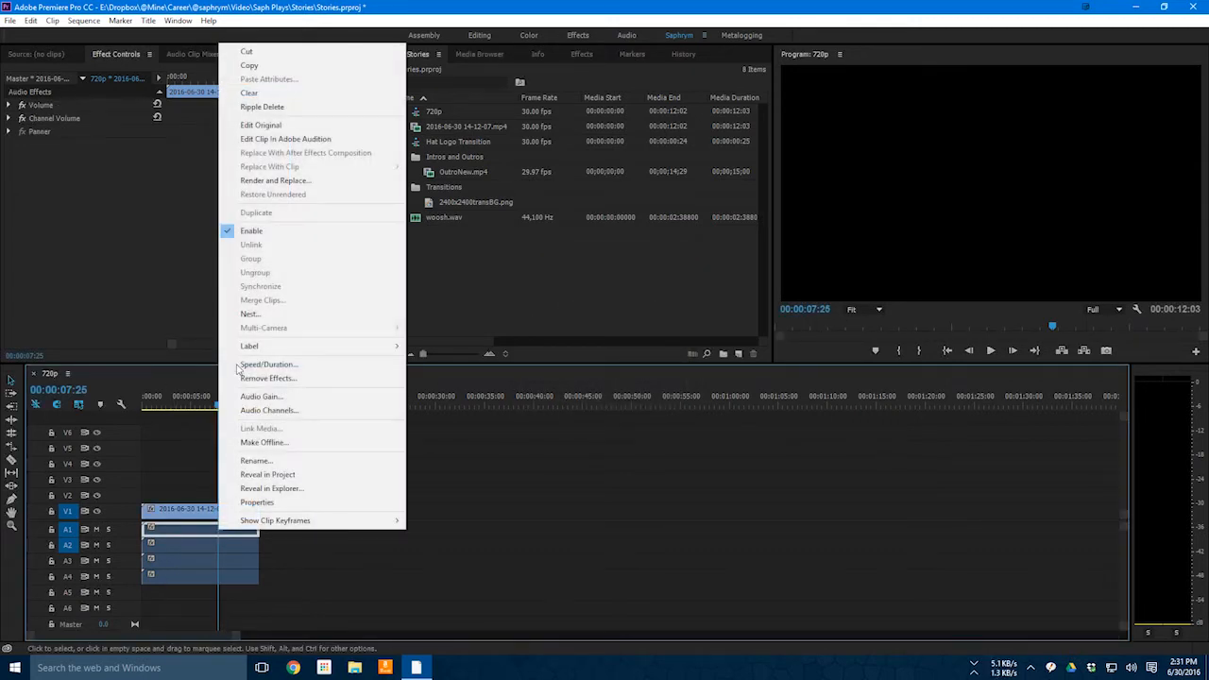
pyautogui.click(251, 365)
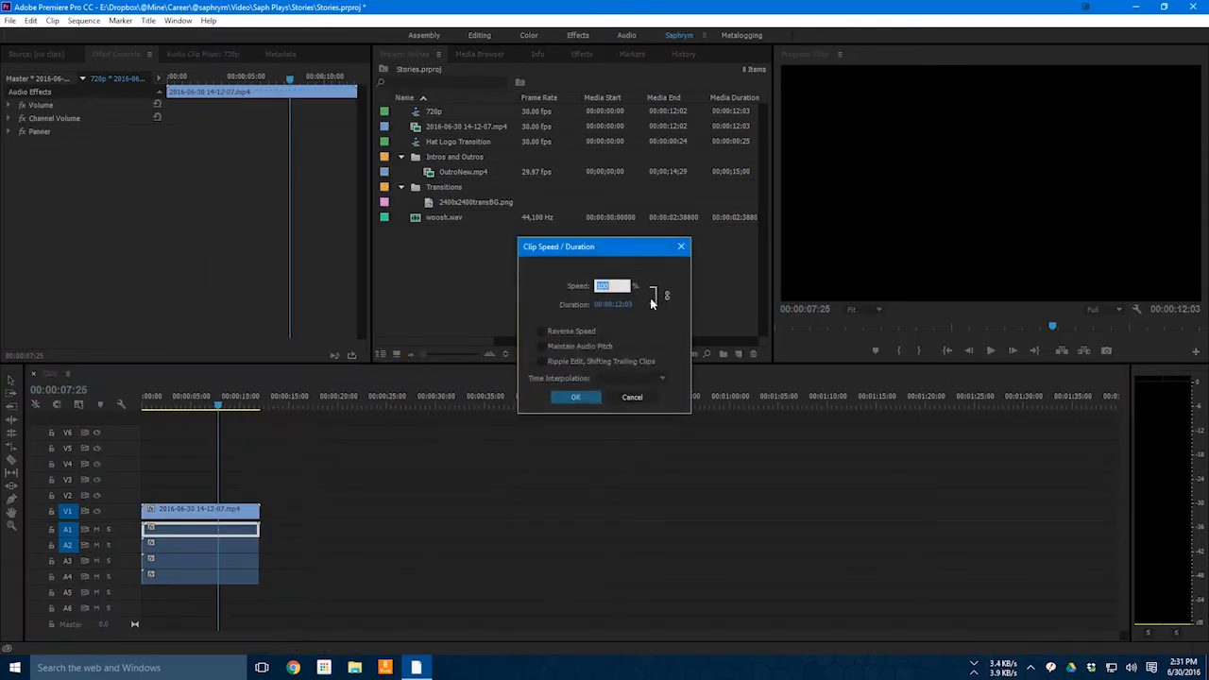
pyautogui.click(573, 397)
# - Set the duration of the A2 audio clip to 00:00:12:03
pyautogui.click(218, 545)
pyautogui.rightClick(218, 545)
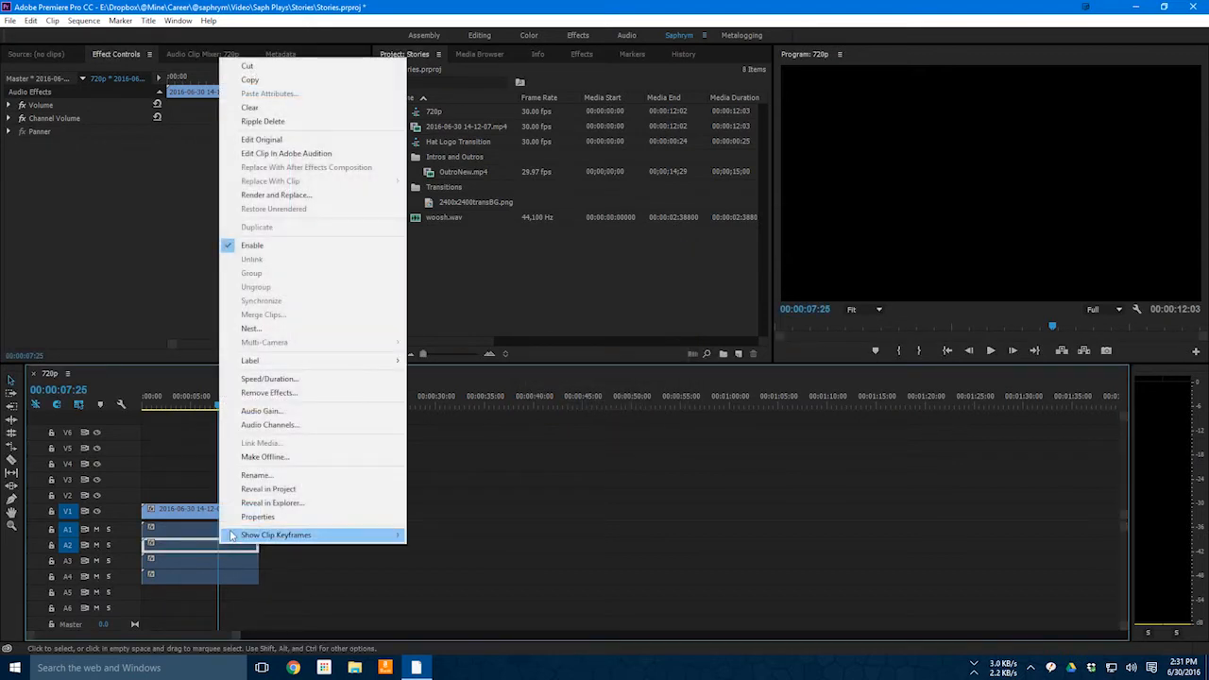
pyautogui.click(269, 378)
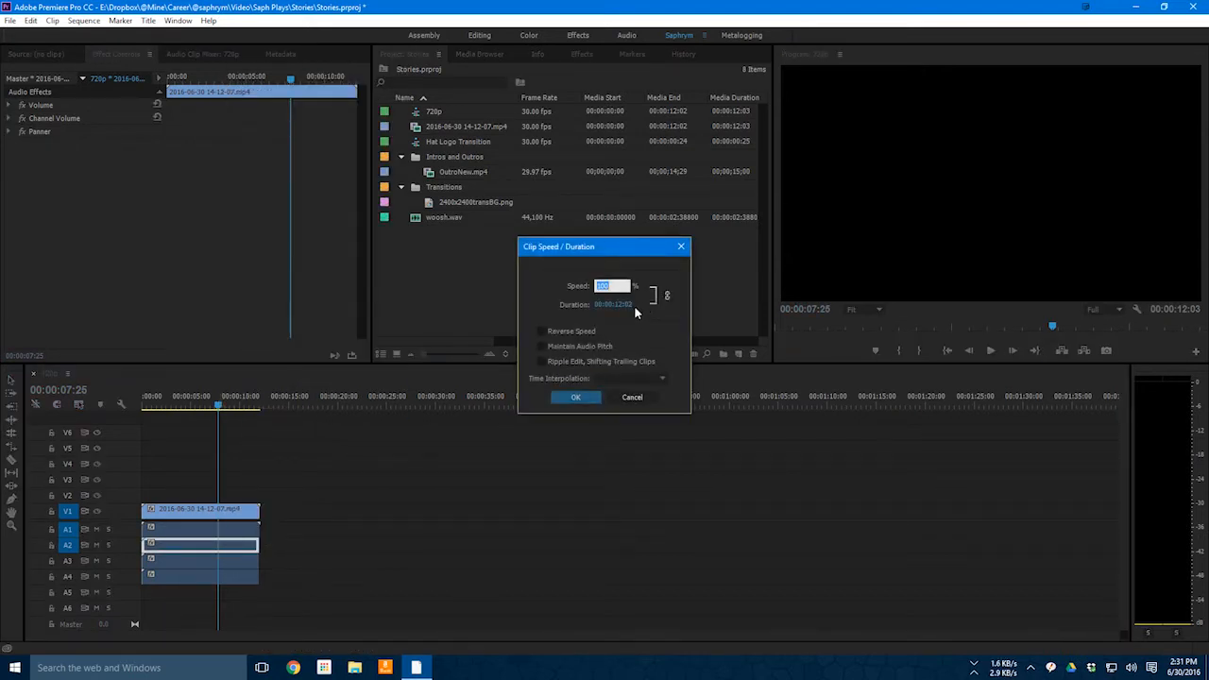
pyautogui.click(621, 313)
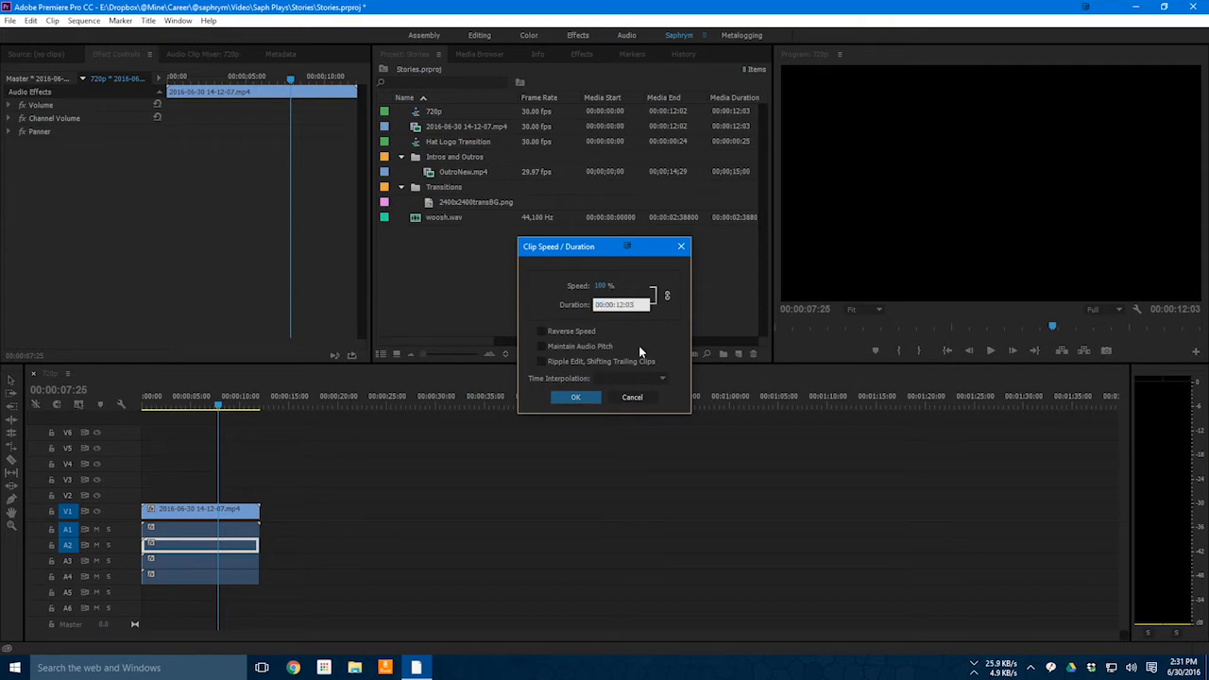
pyautogui.click(587, 396)
# - Set the duration of the A3 audio clip to 00:00:12:03
pyautogui.click(247, 561)
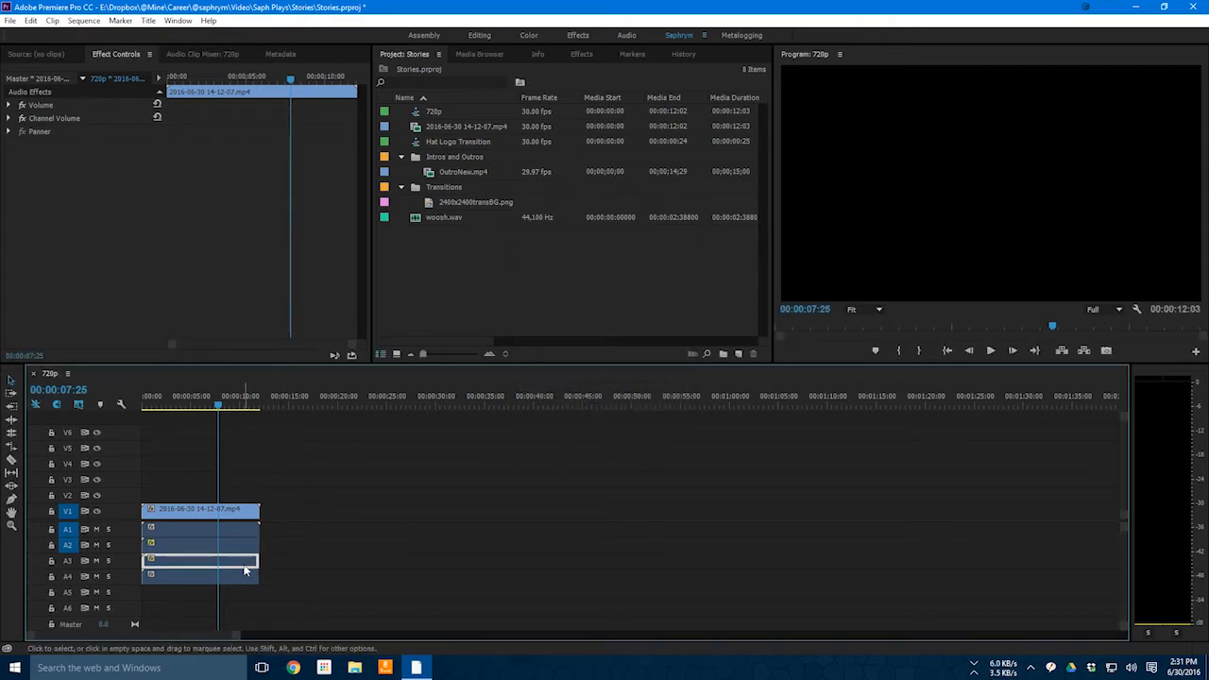
pyautogui.rightClick(248, 569)
pyautogui.click(283, 400)
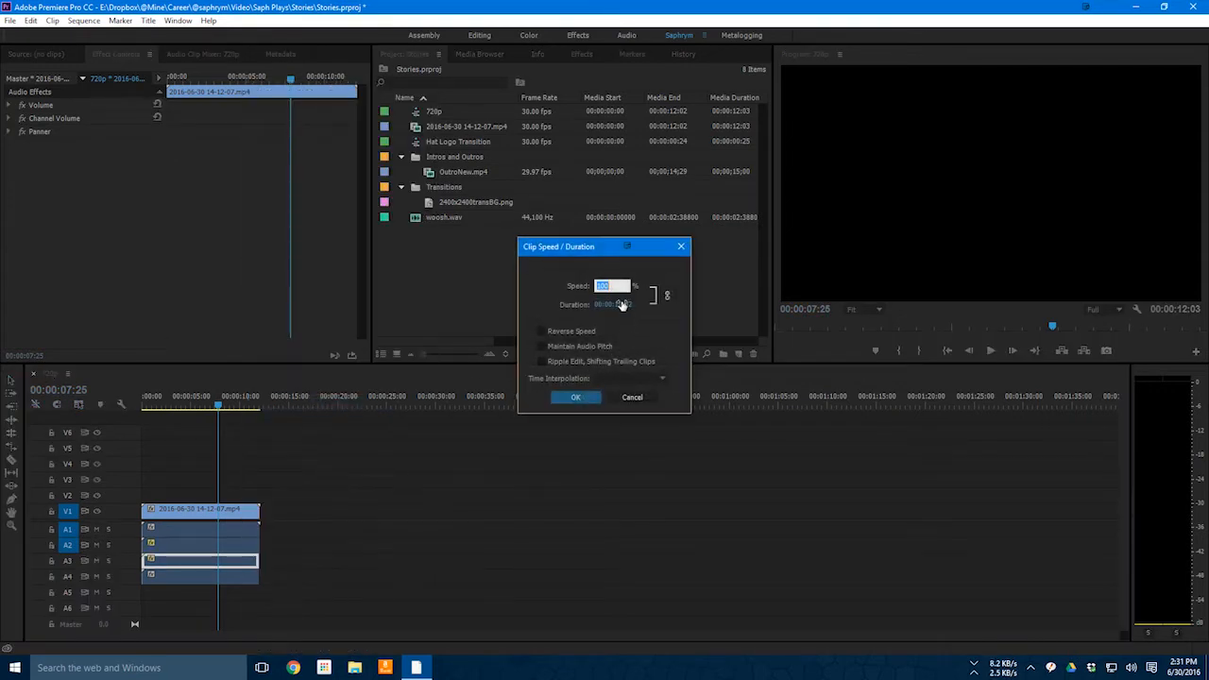
pyautogui.click(621, 304)
pyautogui.click(589, 395)
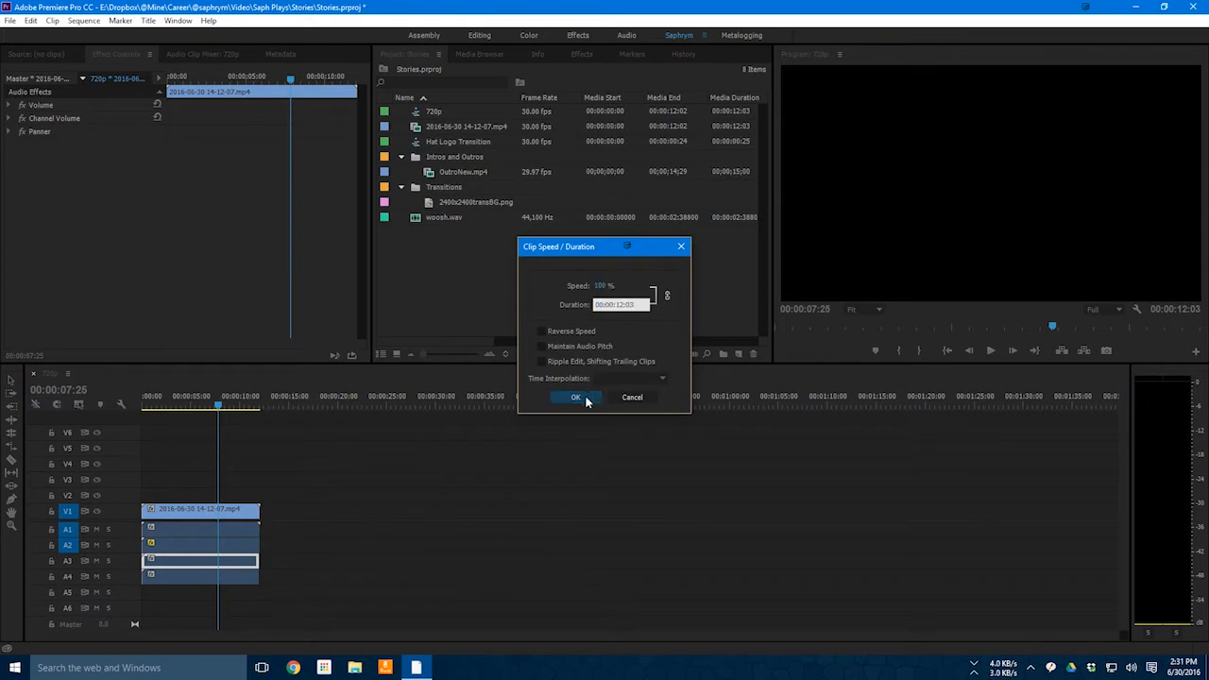
# - Set the duration of the A4 audio clip to 00:00:12:03 and clear the clip selection
pyautogui.click(201, 578)
pyautogui.rightClick(201, 578)
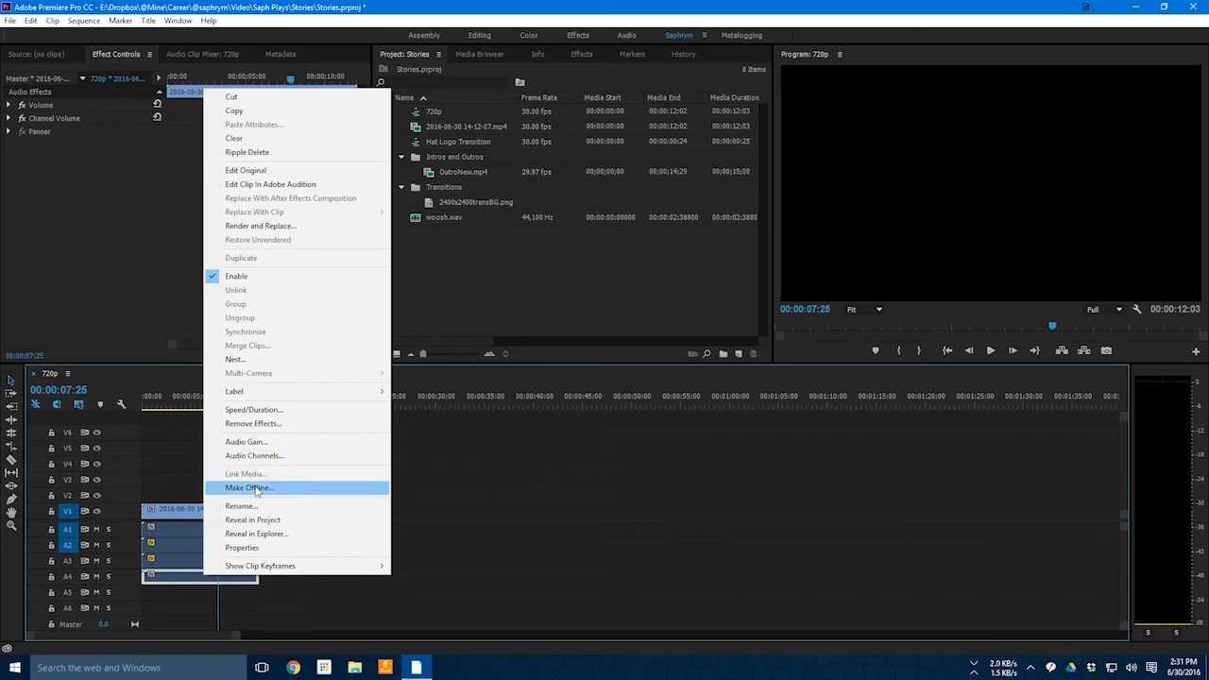
pyautogui.click(253, 410)
pyautogui.press('Tab')
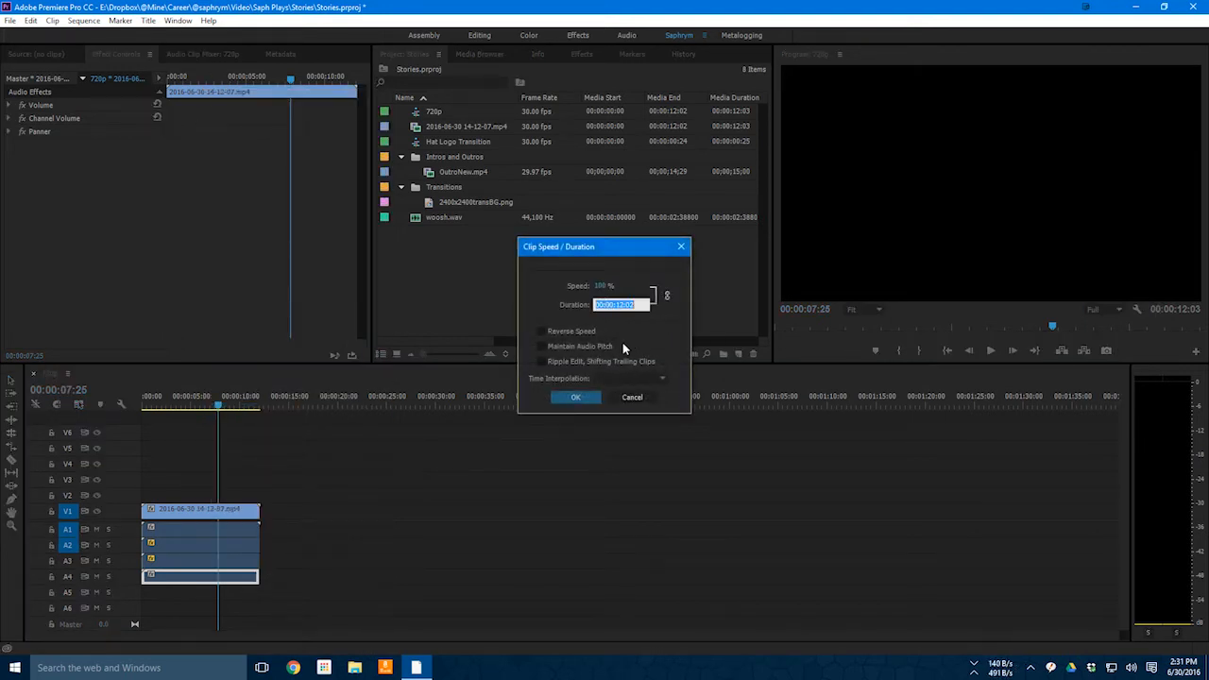
pyautogui.click(595, 397)
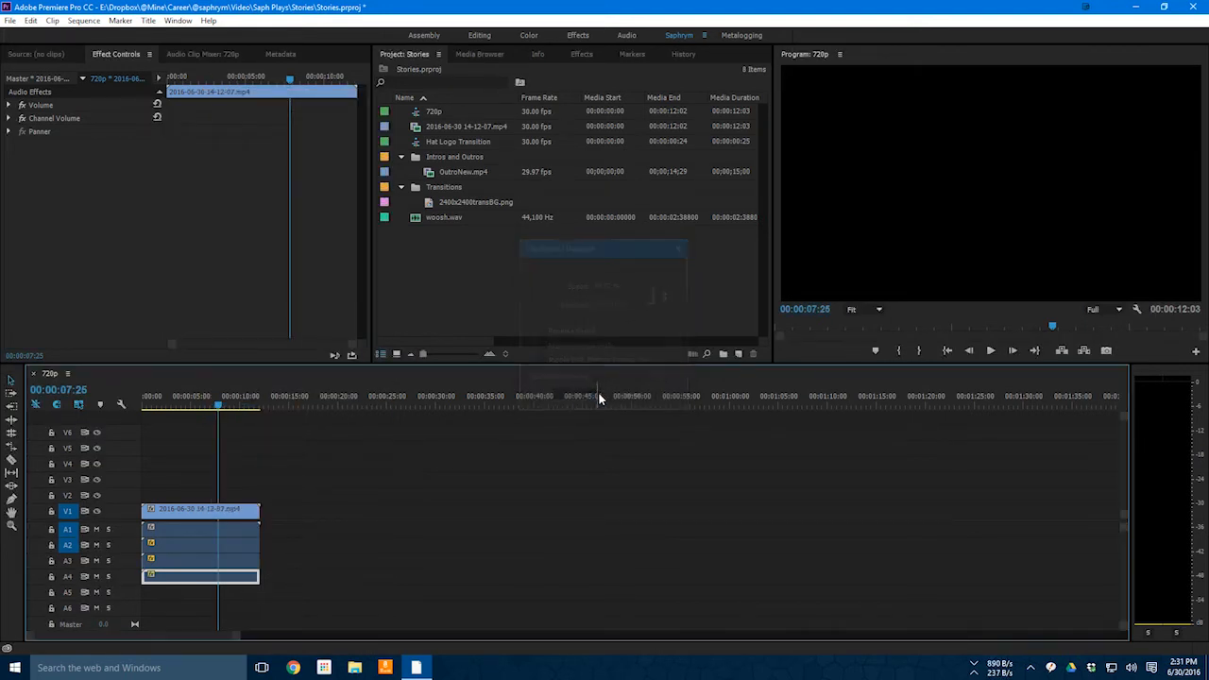
pyautogui.click(310, 527)
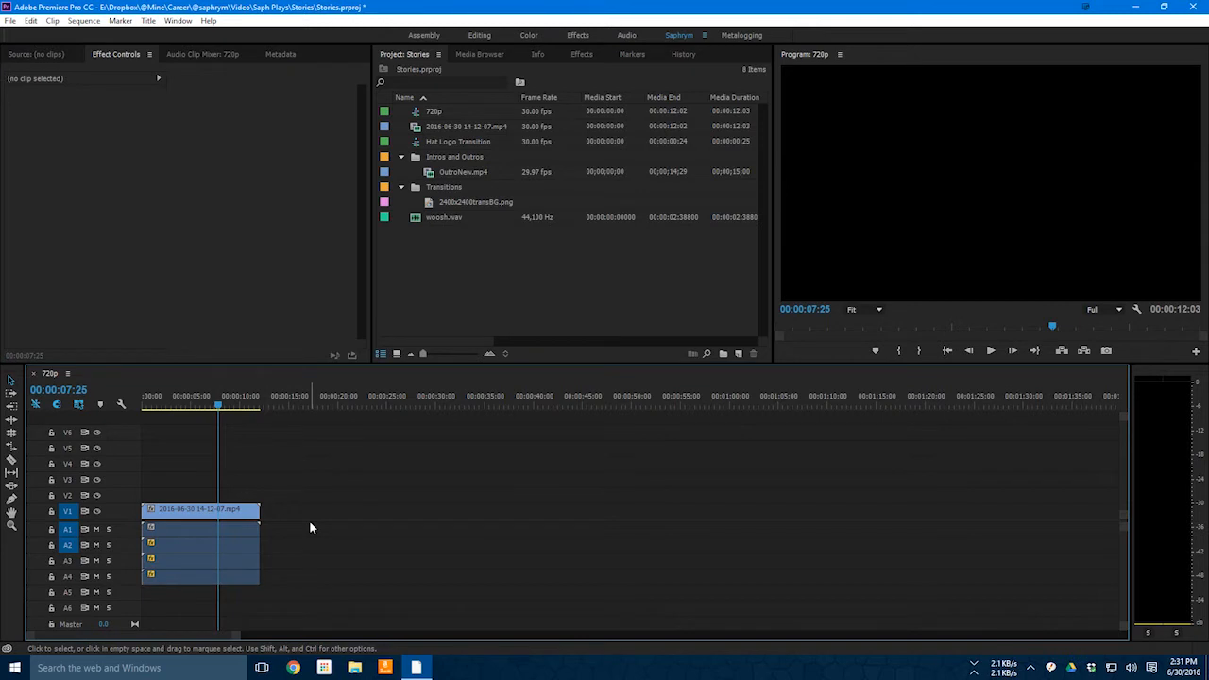
# - Delete the A1, A4 and A2 audio clips from the sequence, keeping only the A3 audio clip
pyautogui.click(236, 533)
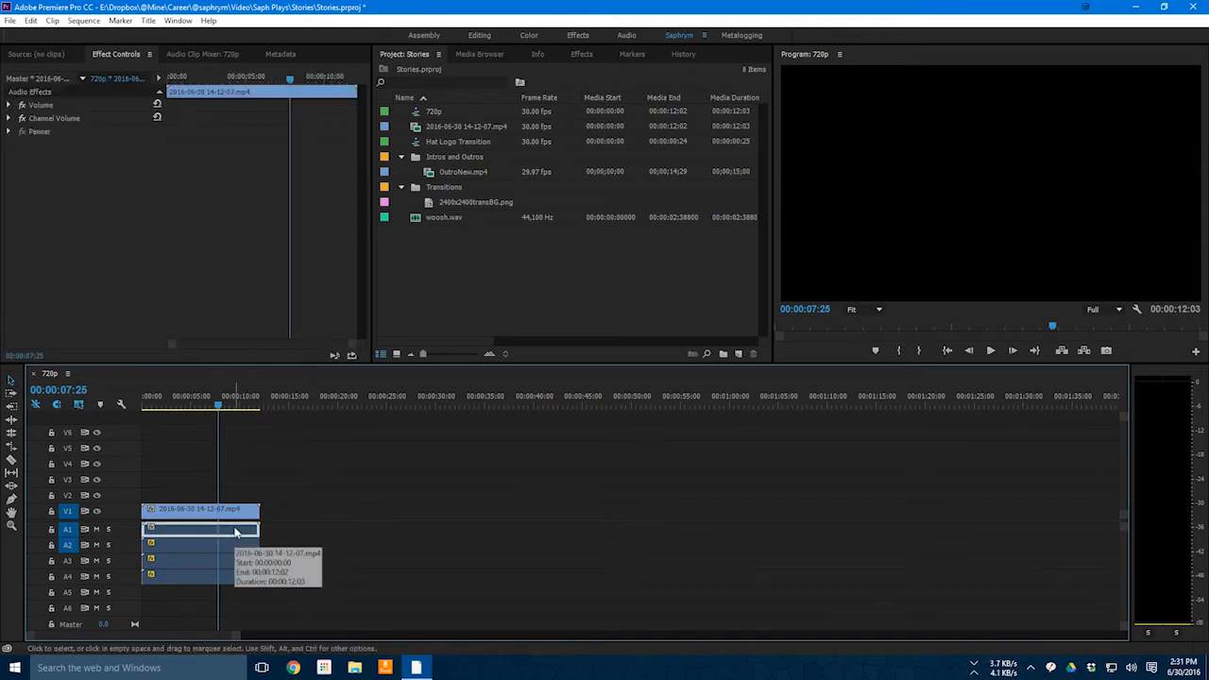
pyautogui.press('Delete')
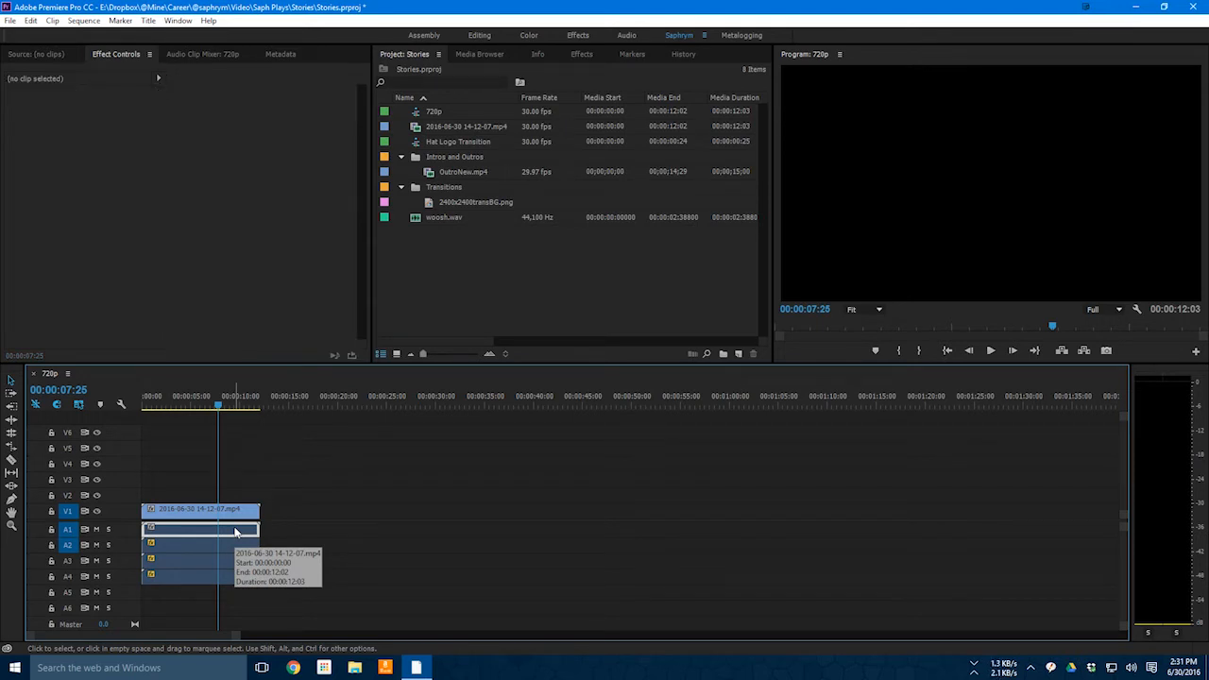
pyautogui.click(211, 574)
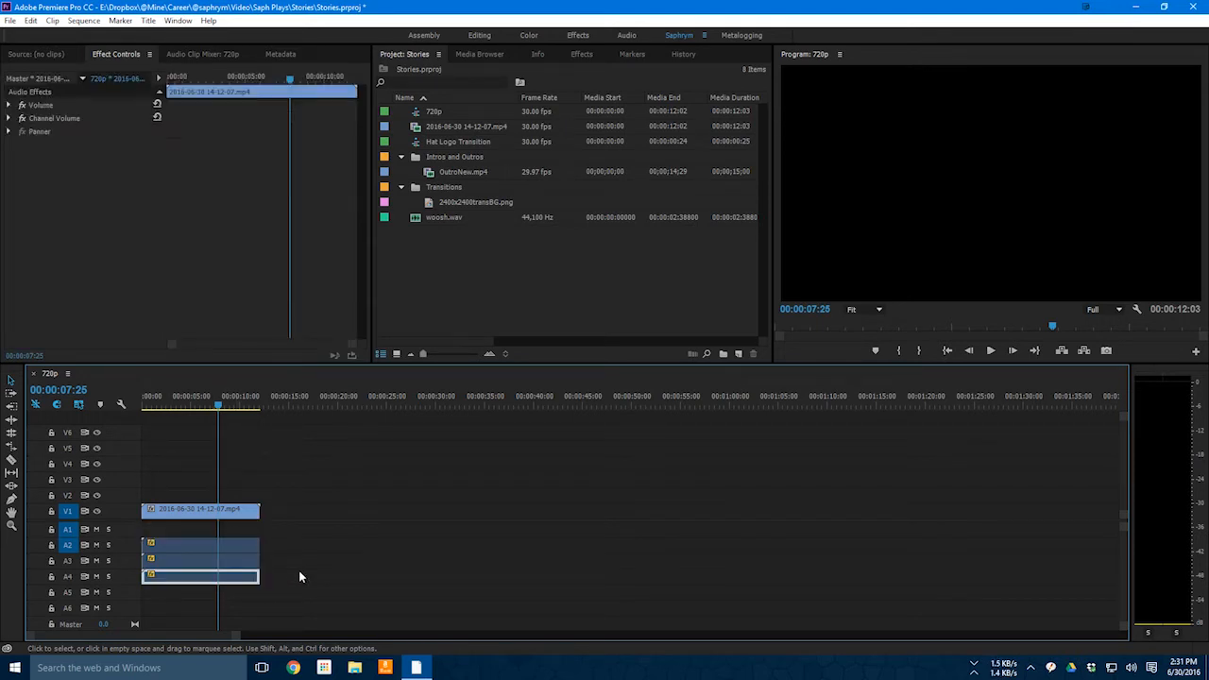
pyautogui.press('Delete')
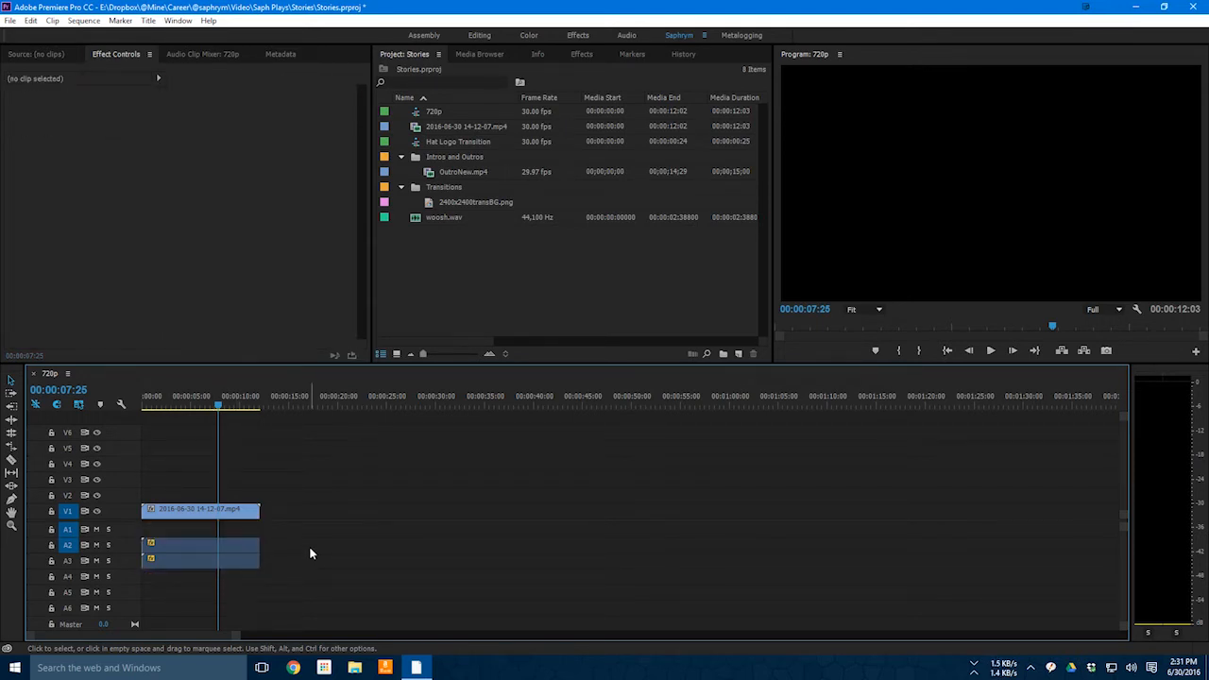
pyautogui.click(196, 548)
pyautogui.press('Delete')
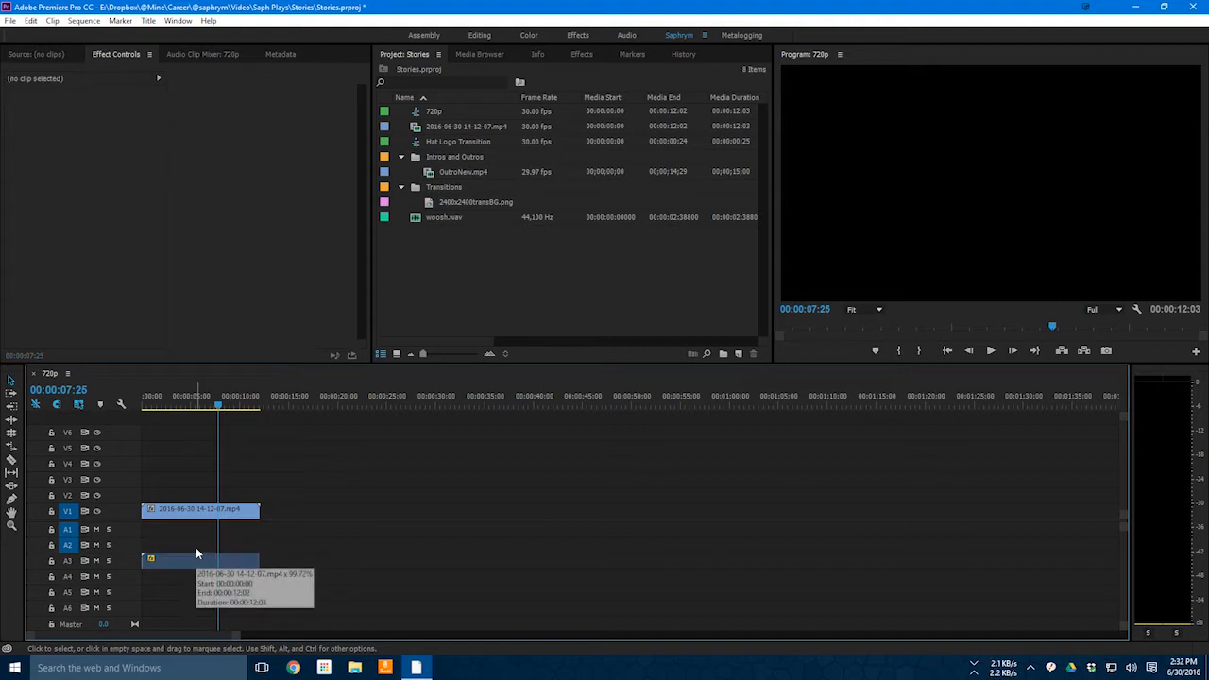
# - Move the remaining A3 audio clip up to track A1 and return the playhead to the start of the sequence
pyautogui.moveTo(198, 565); pyautogui.dragTo(198, 533)
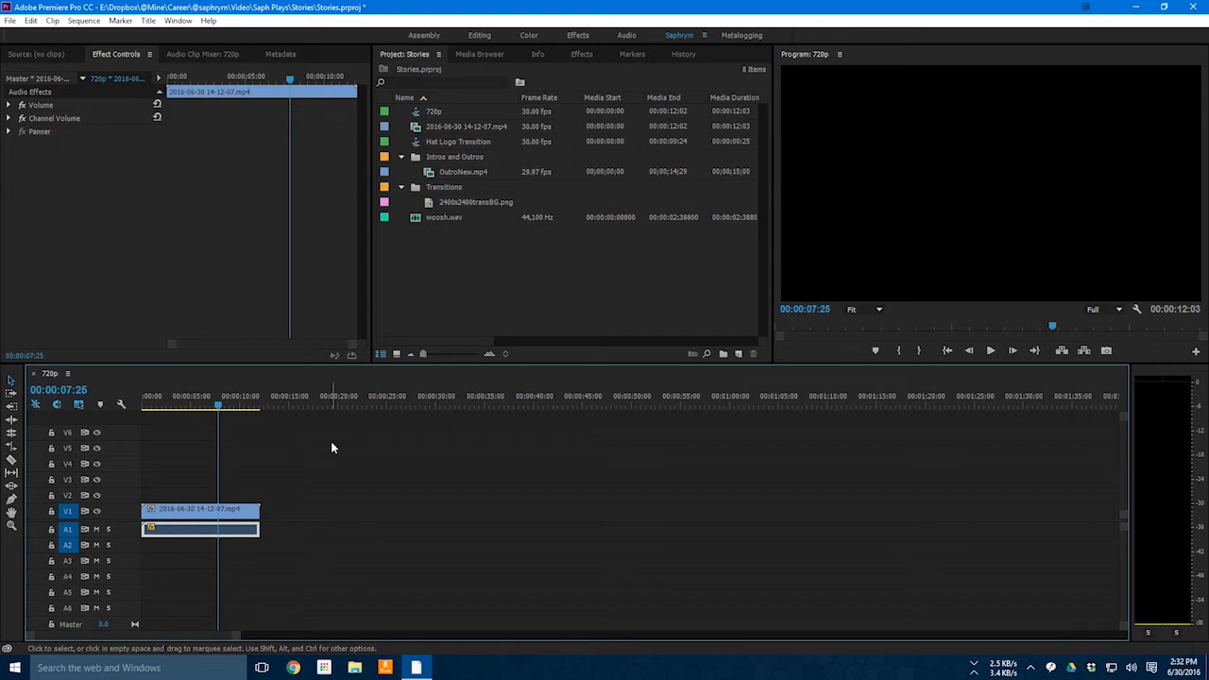
pyautogui.click(224, 512)
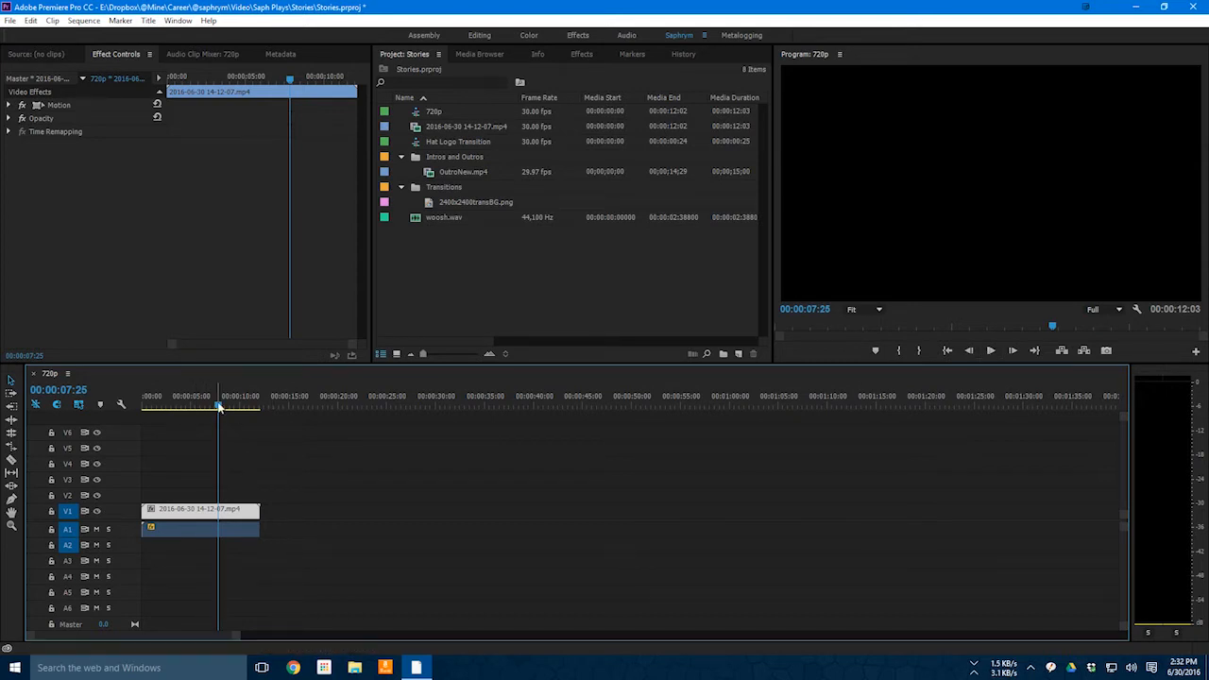
pyautogui.moveTo(220, 405); pyautogui.dragTo(119, 402)
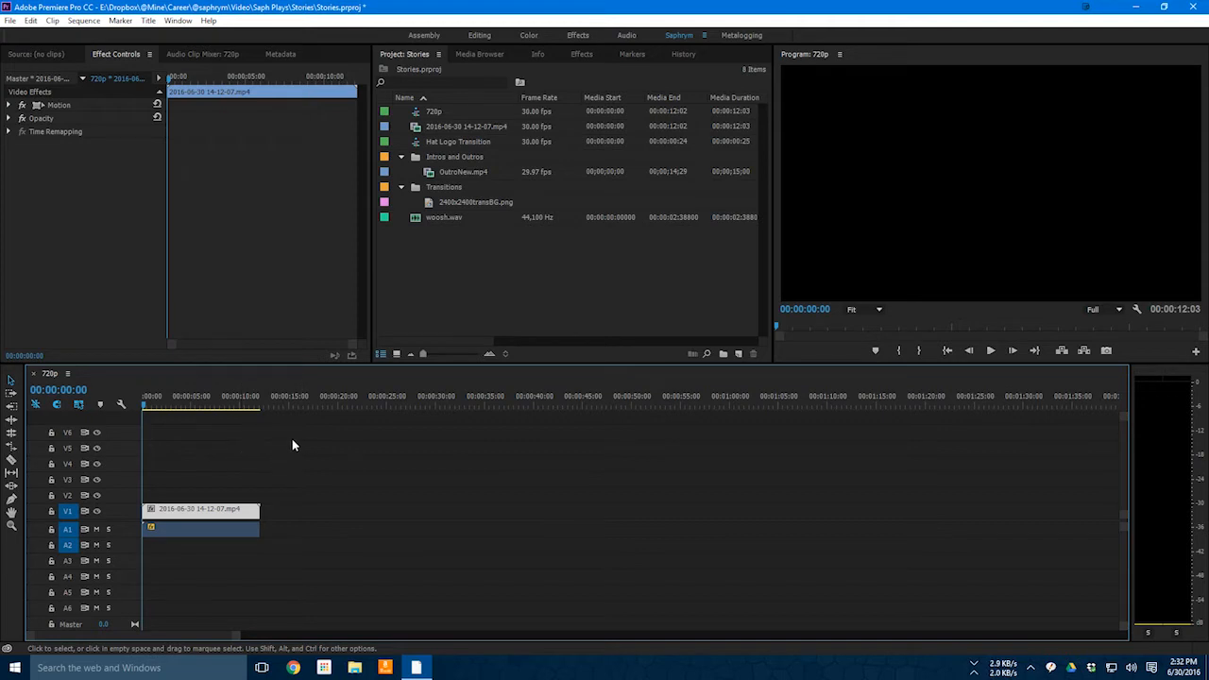
# - Open the A1 audio clip for editing in Adobe Audition and play back its first few seconds
pyautogui.click(202, 538)
pyautogui.rightClick(201, 539)
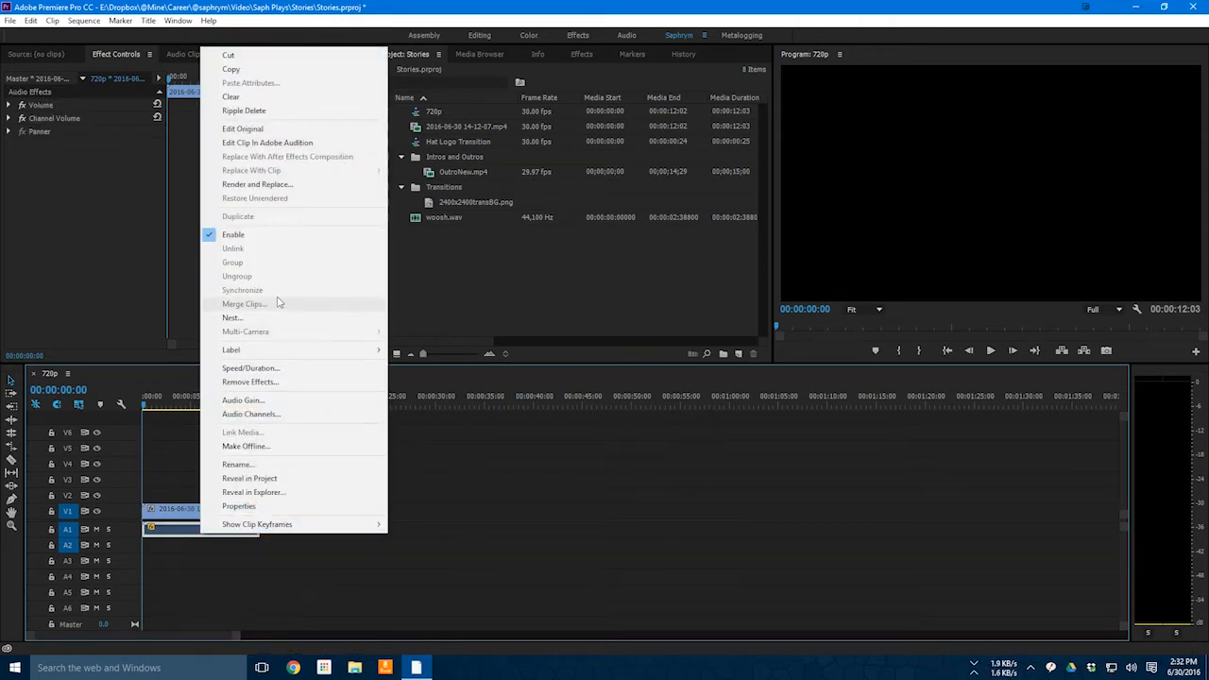
pyautogui.click(274, 143)
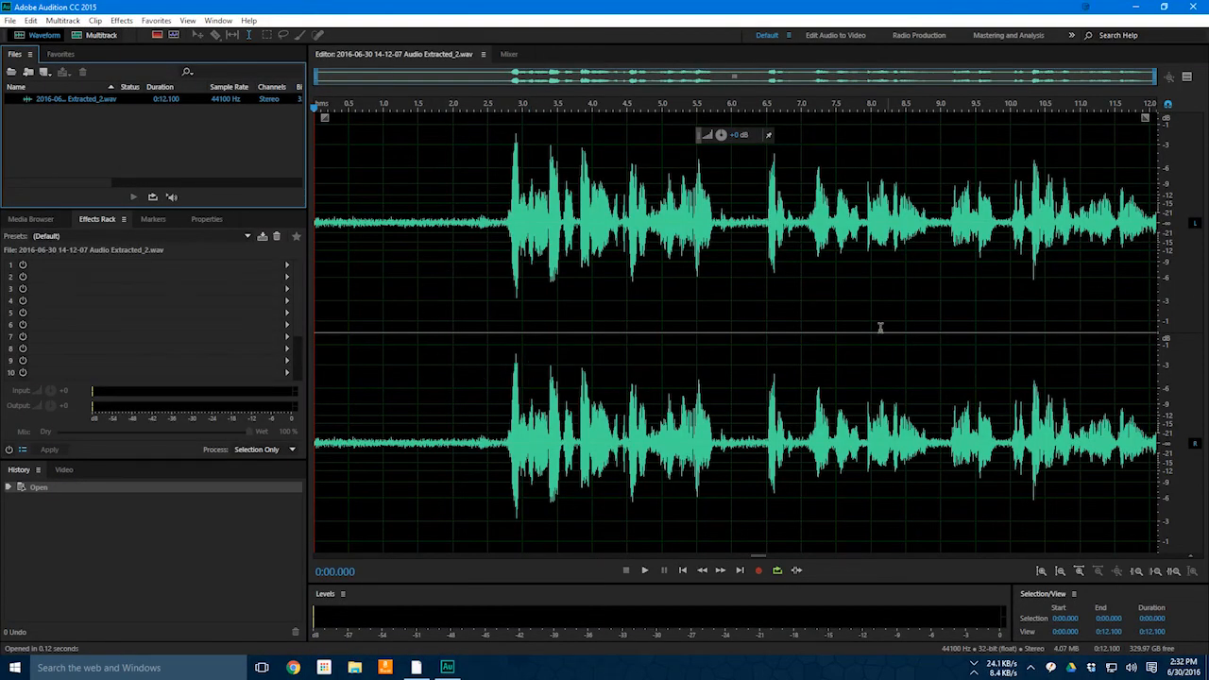
pyautogui.click(645, 570)
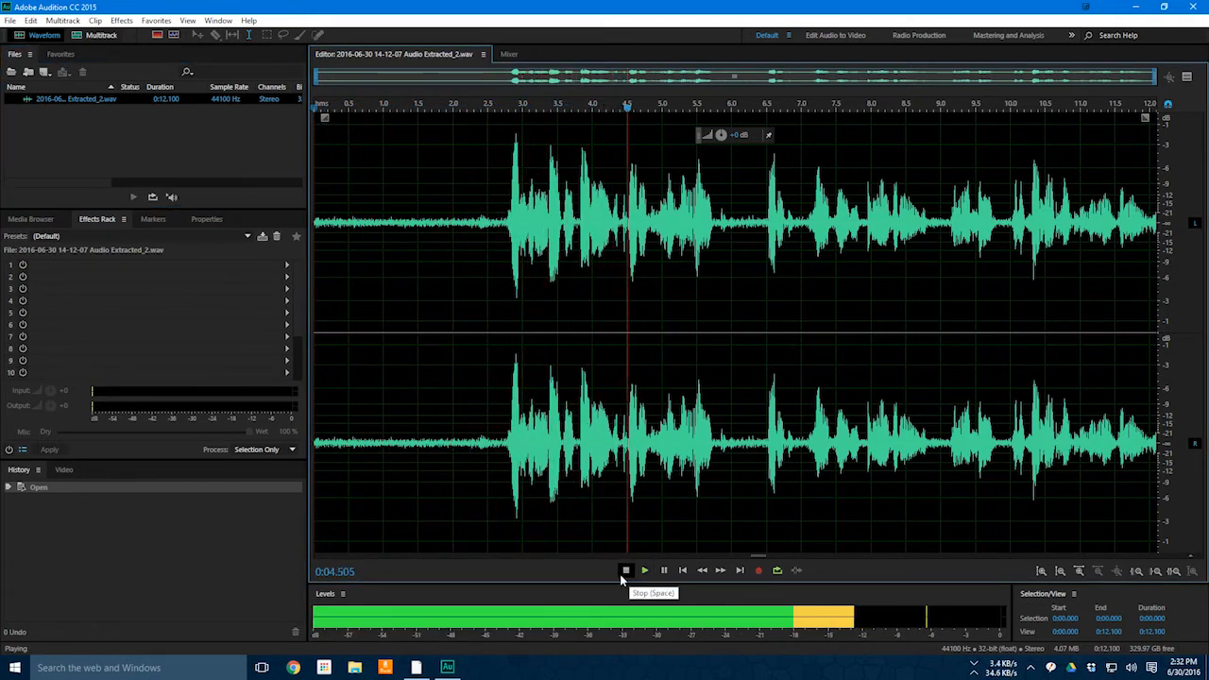
pyautogui.click(625, 571)
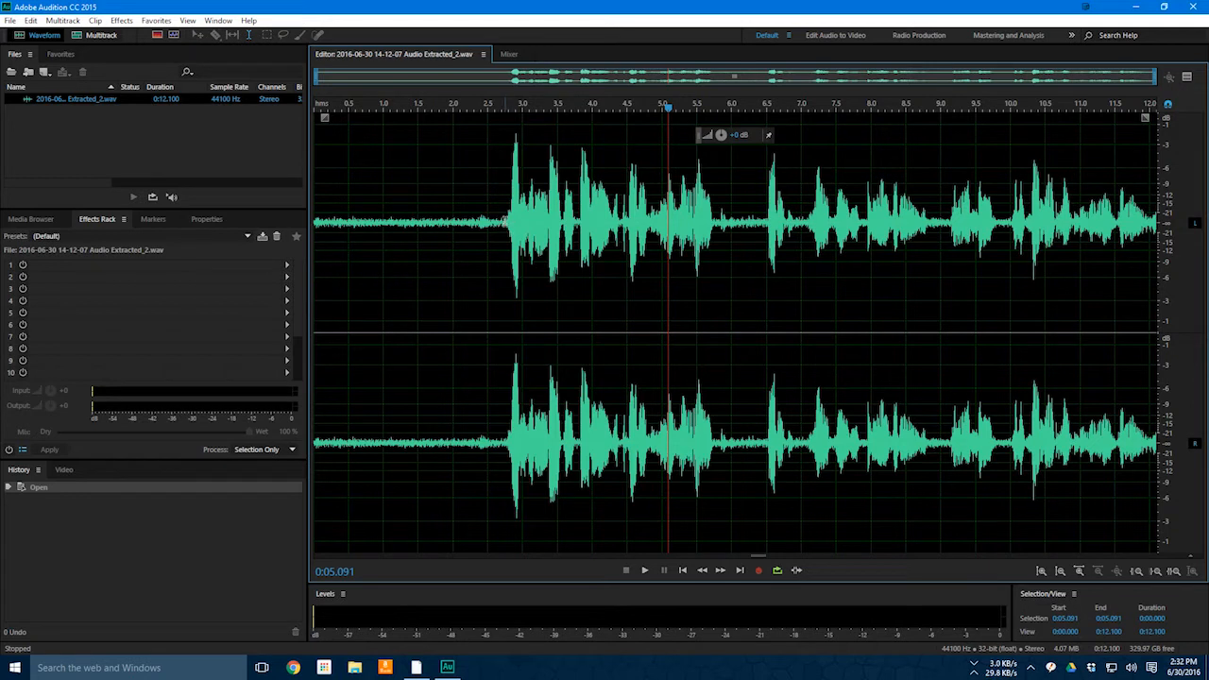
# - Capture a noise print from the quiet opening of the waveform, from 0:00.000 to about 0:02.710
pyautogui.moveTo(503, 223); pyautogui.dragTo(274, 221)
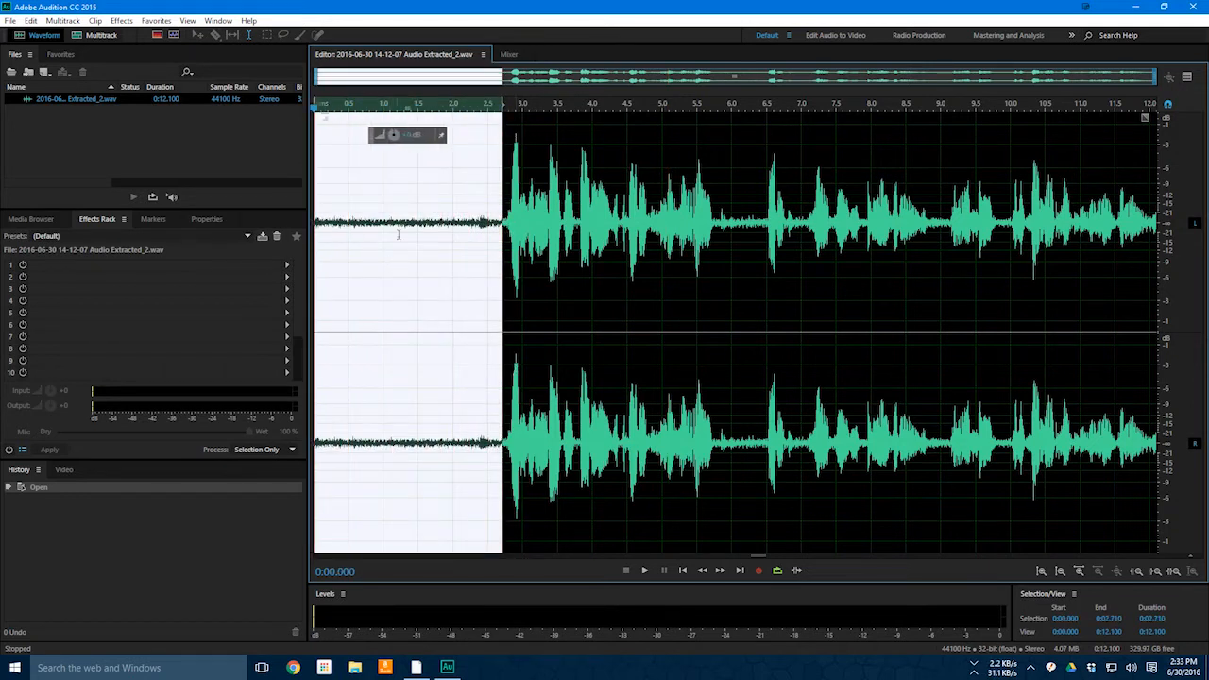
pyautogui.click(128, 21)
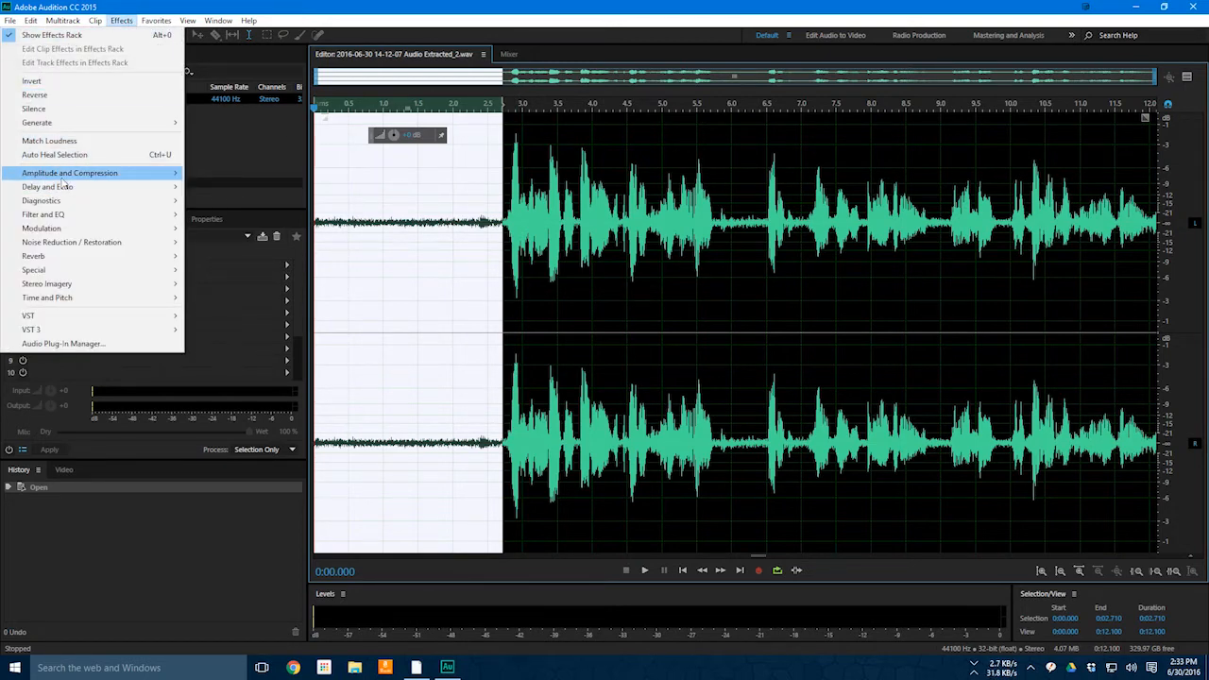
pyautogui.moveTo(83, 244)
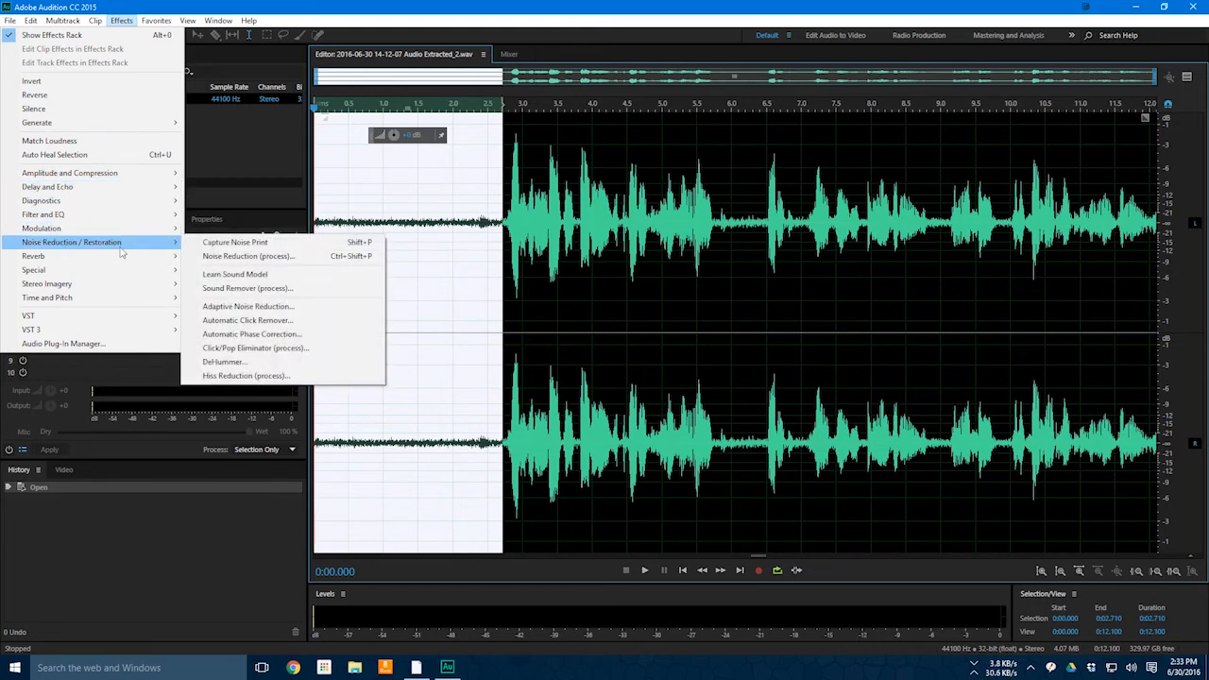
pyautogui.click(229, 245)
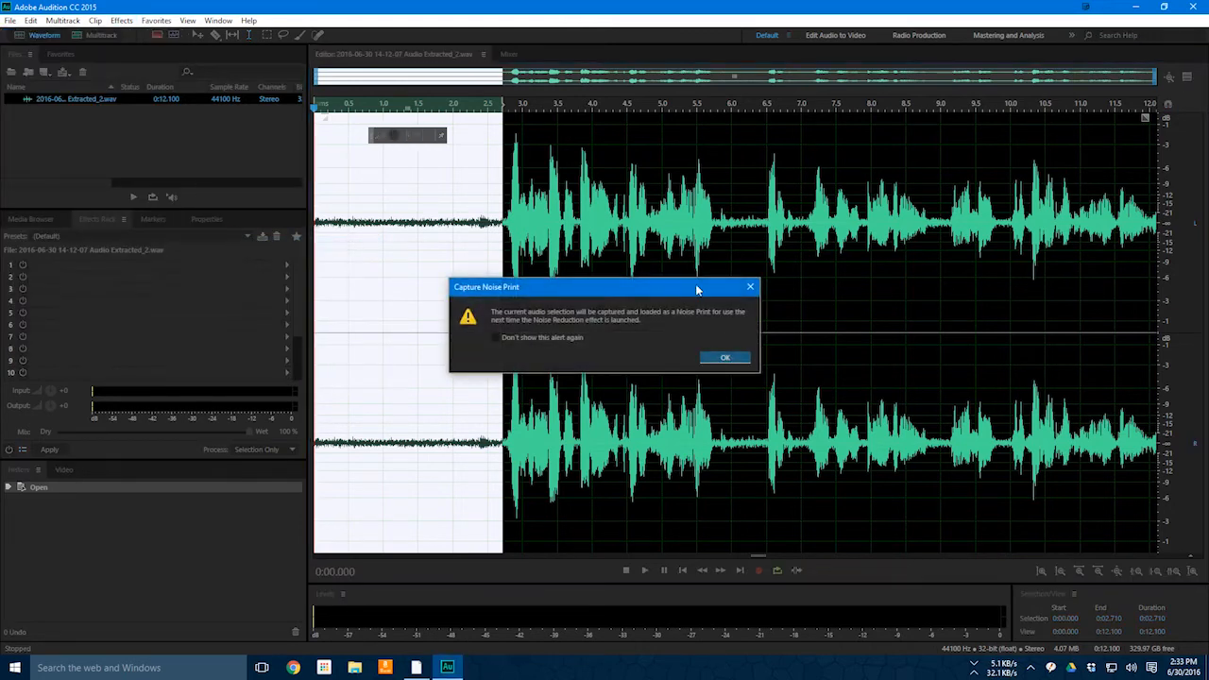
pyautogui.click(724, 359)
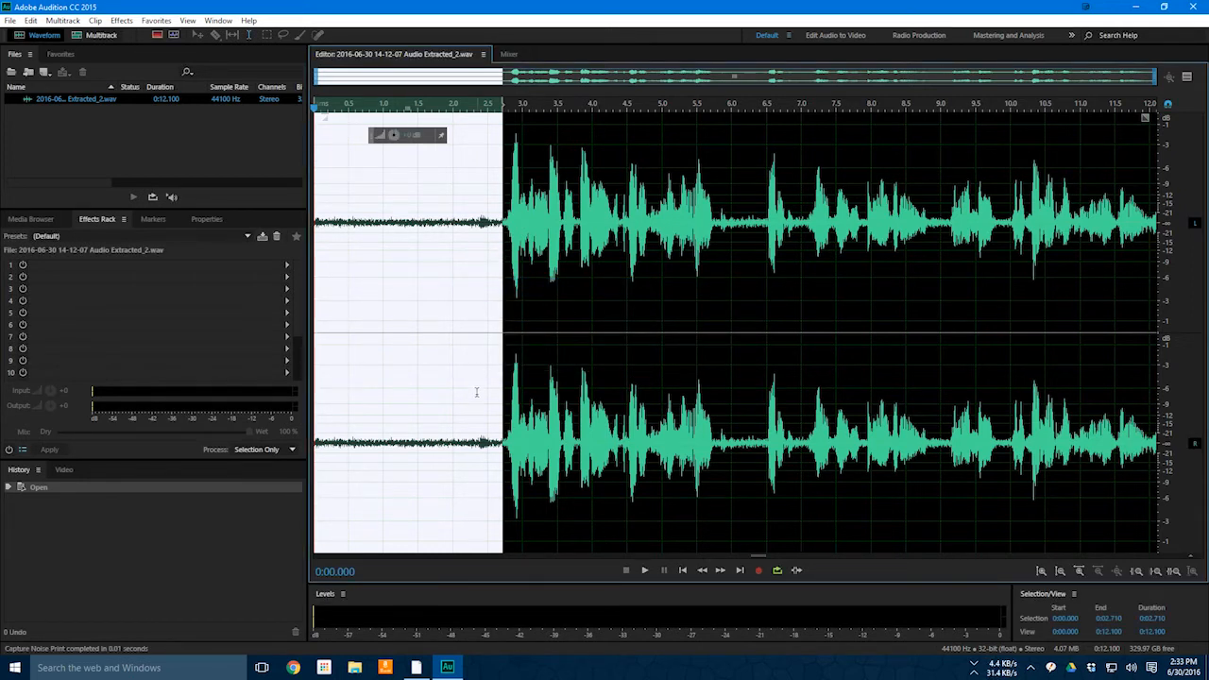
# - Select the first stretch of speech, from about 0:02.765 to 0:05.765, and play it back
pyautogui.click(533, 244)
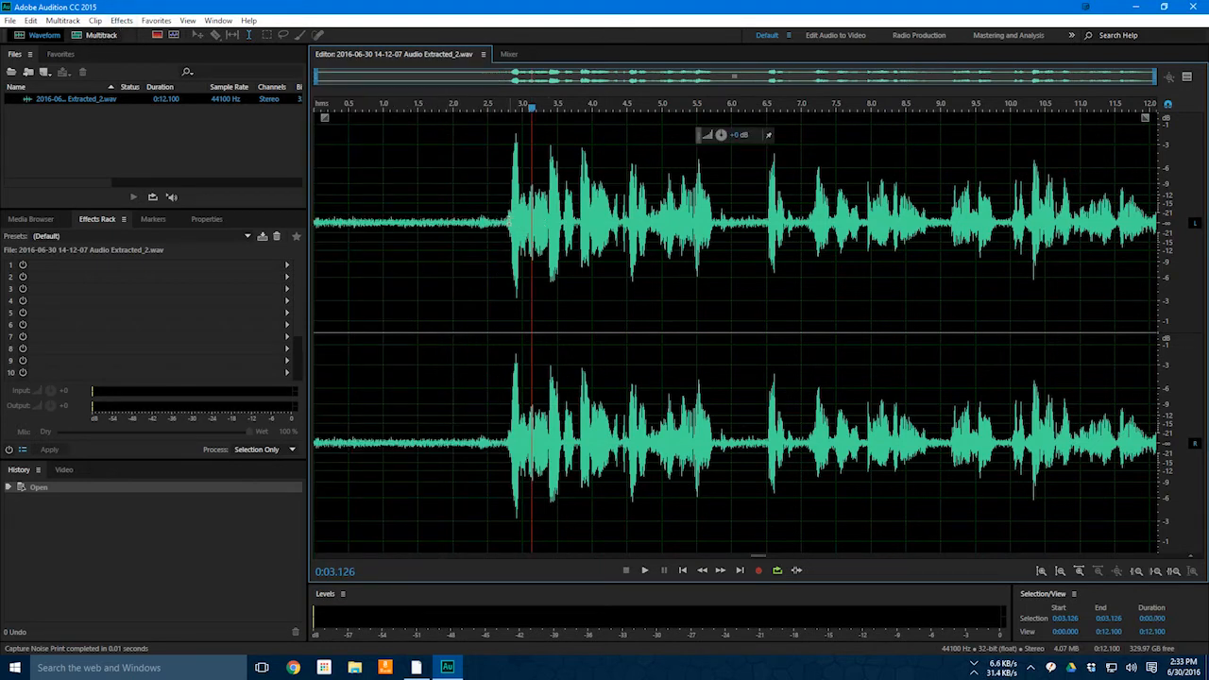
pyautogui.moveTo(508, 222); pyautogui.dragTo(715, 222)
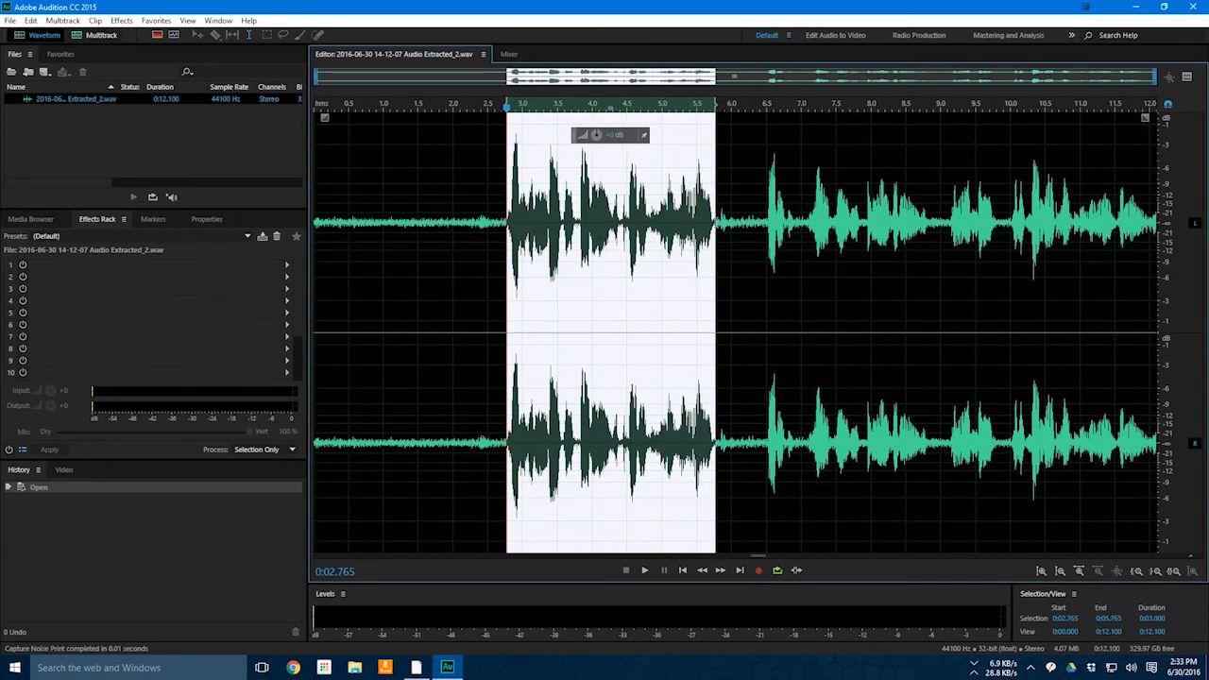
pyautogui.click(645, 571)
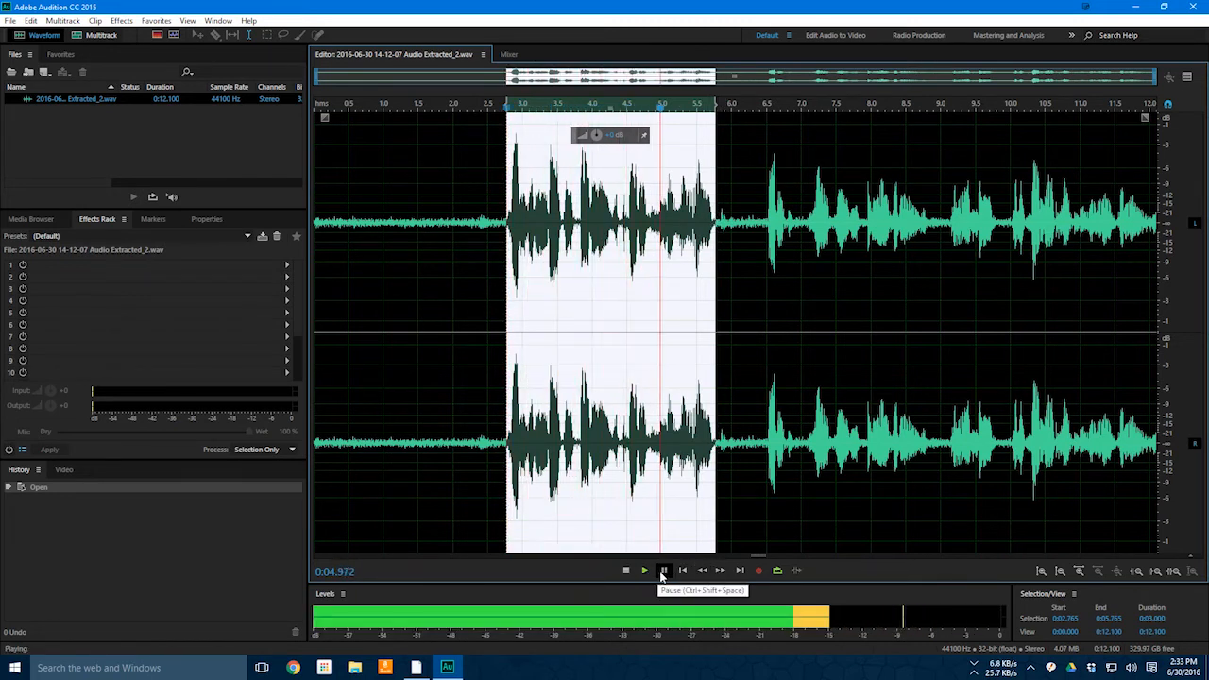
pyautogui.click(645, 570)
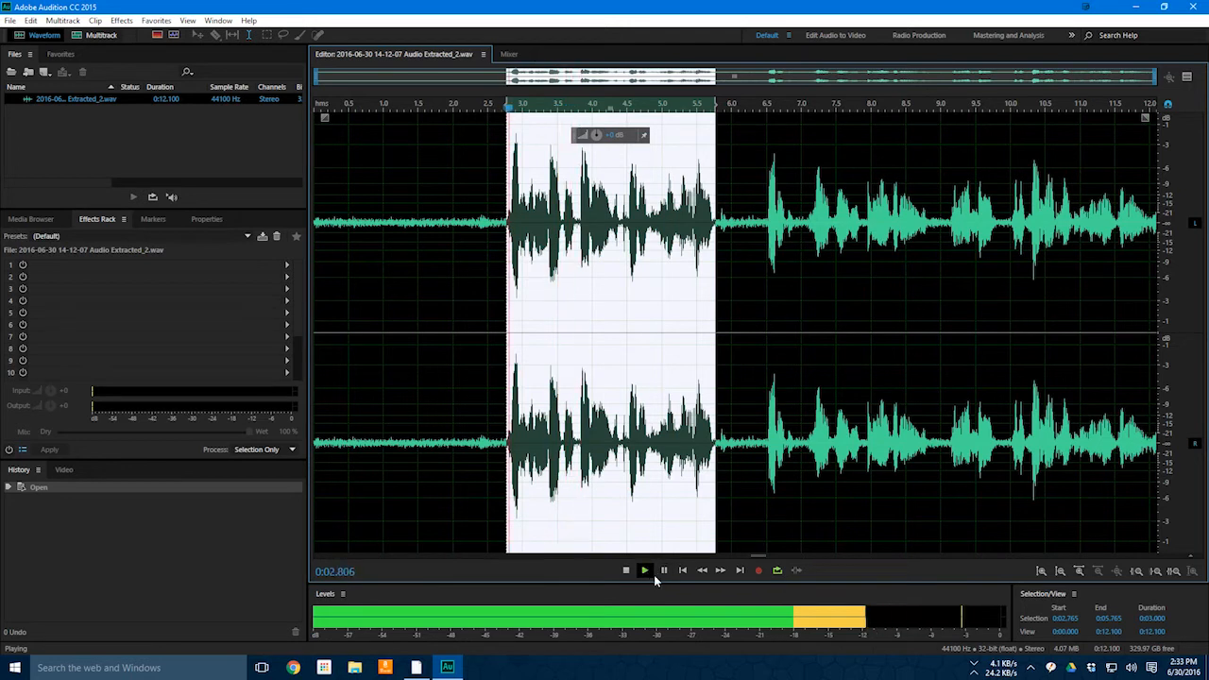
pyautogui.click(625, 572)
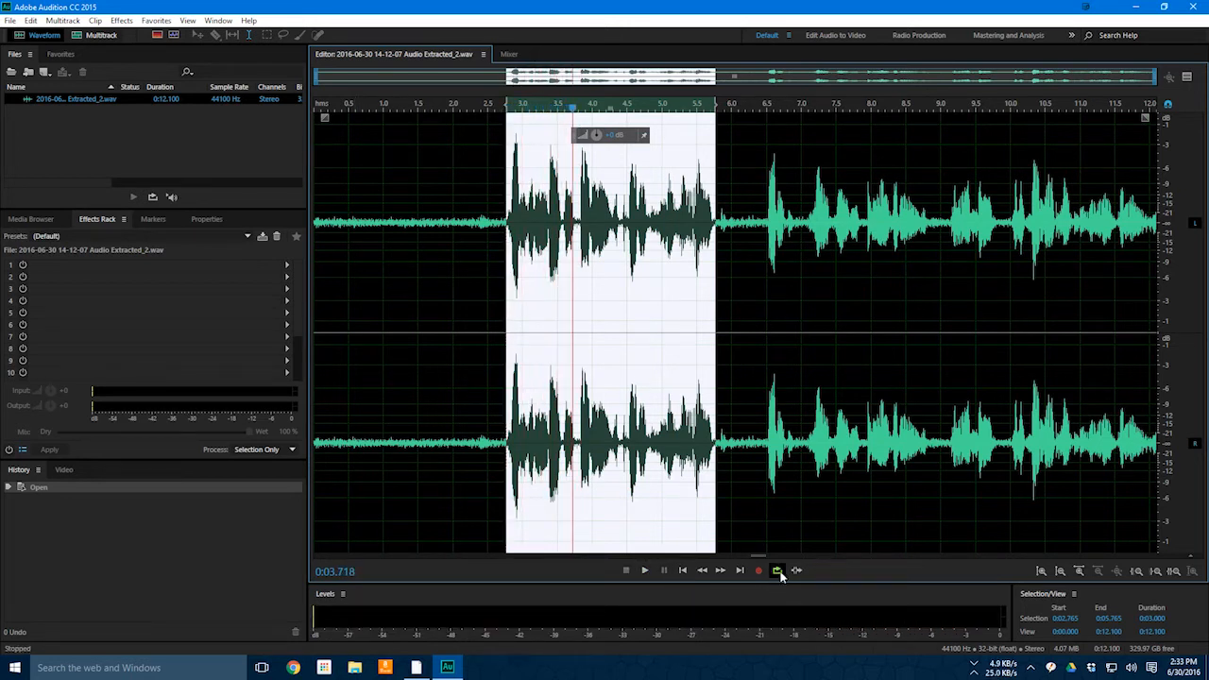
# - Open the Noise Reduction process effect for the selected speech and move its window off the selection
pyautogui.click(121, 20)
pyautogui.moveTo(75, 245)
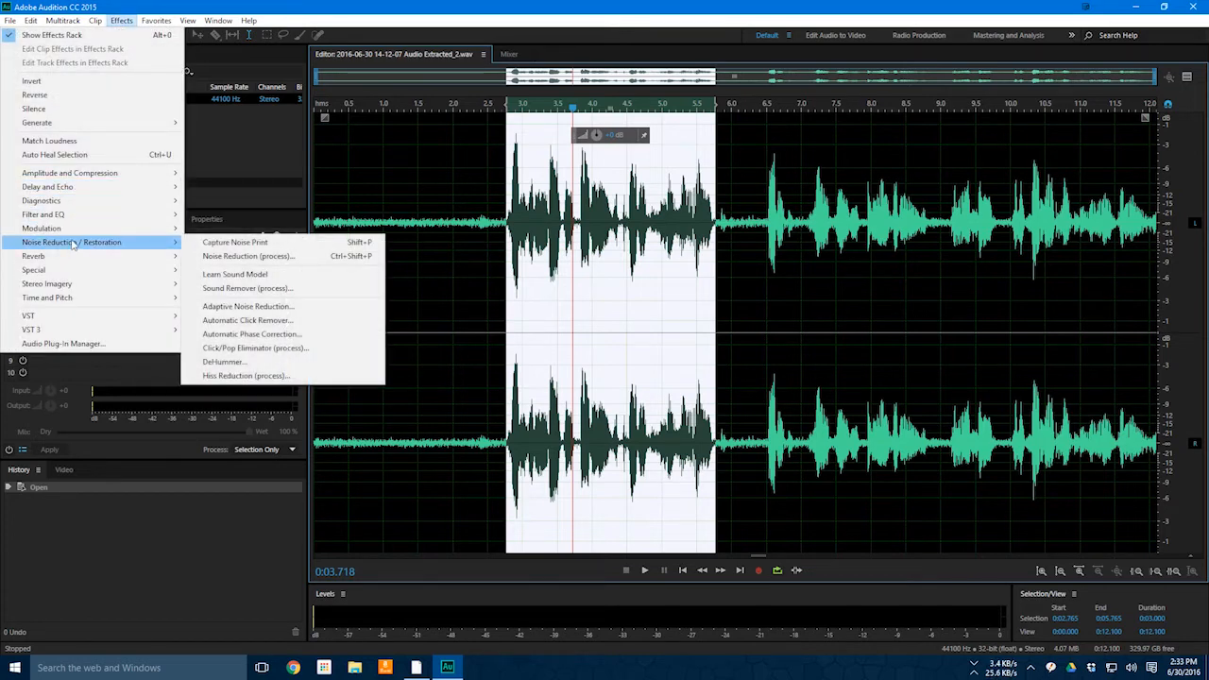
pyautogui.click(253, 256)
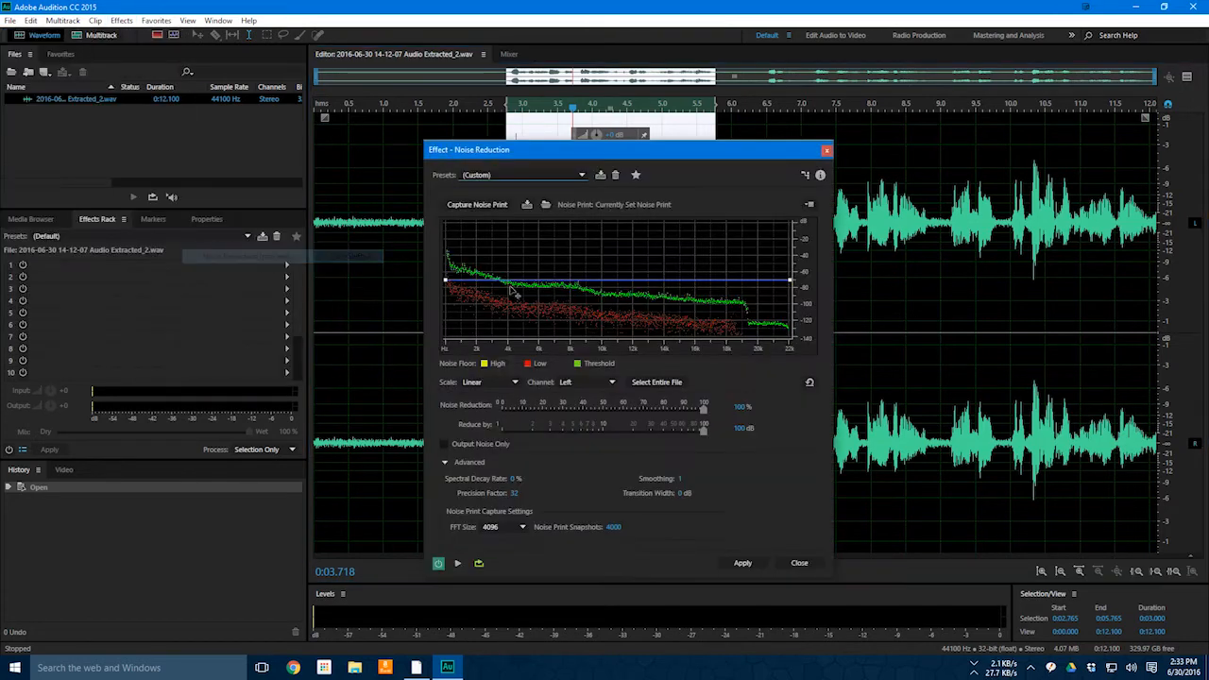
pyautogui.moveTo(699, 166); pyautogui.dragTo(345, 159)
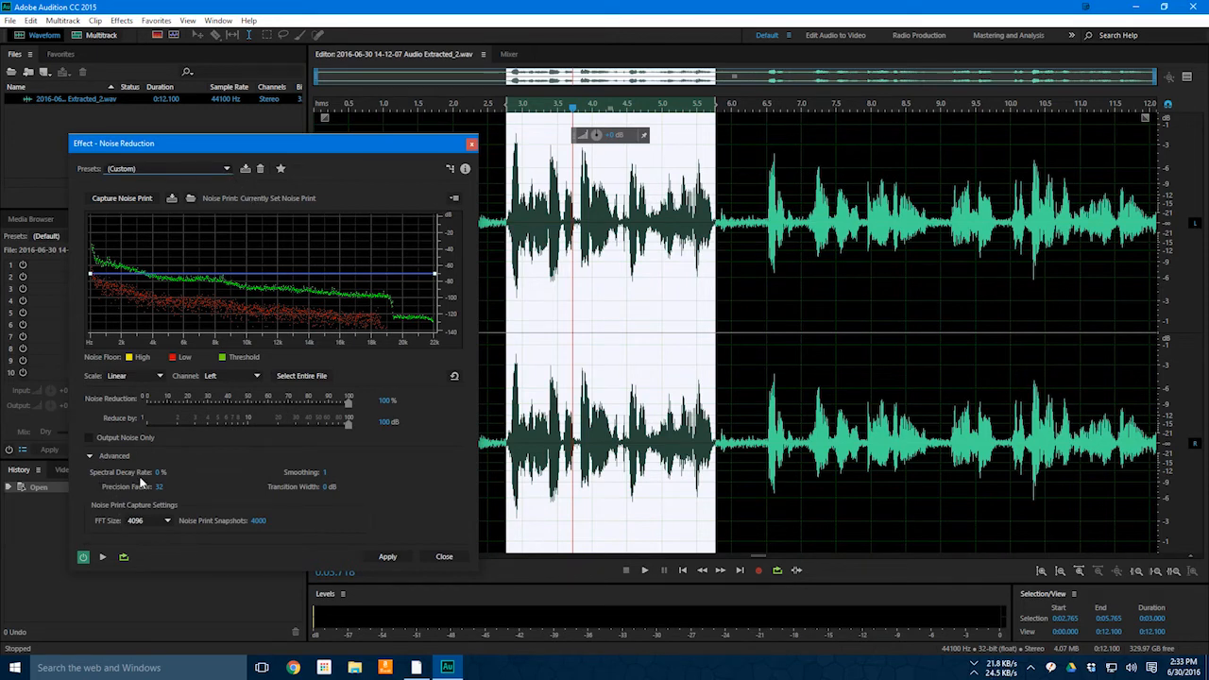
# - Load the (Default) noise reduction preset and preview how the selected speech sounds with it
pyautogui.click(179, 170)
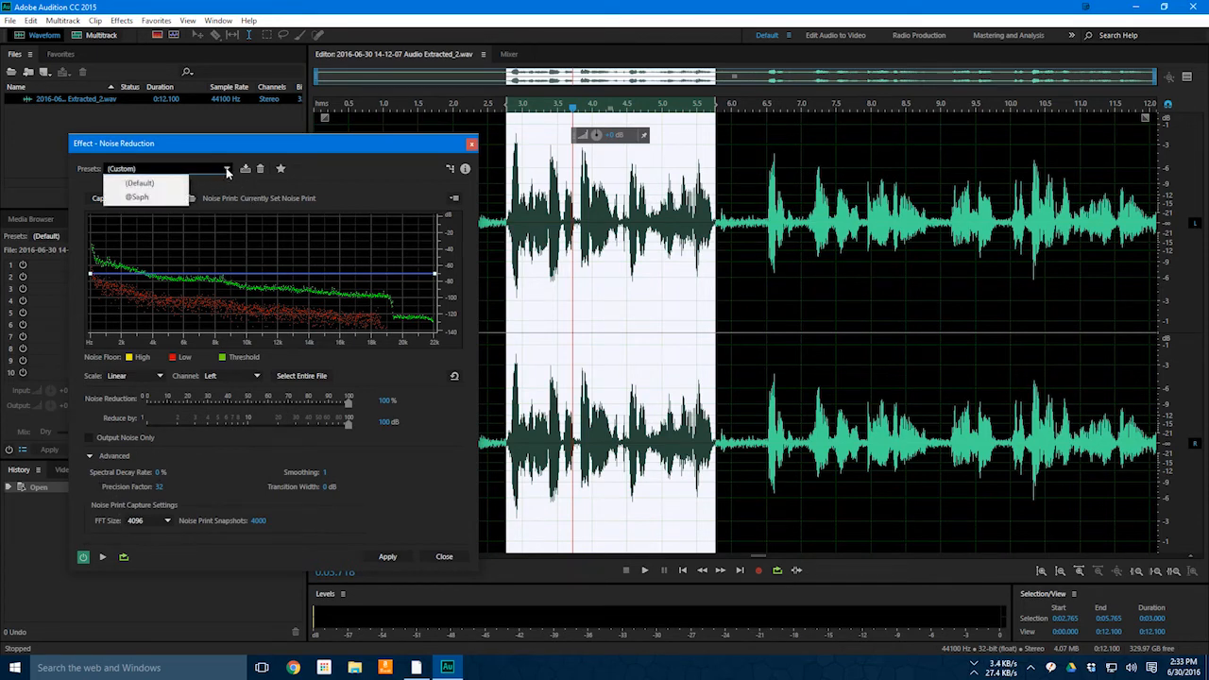
pyautogui.click(168, 184)
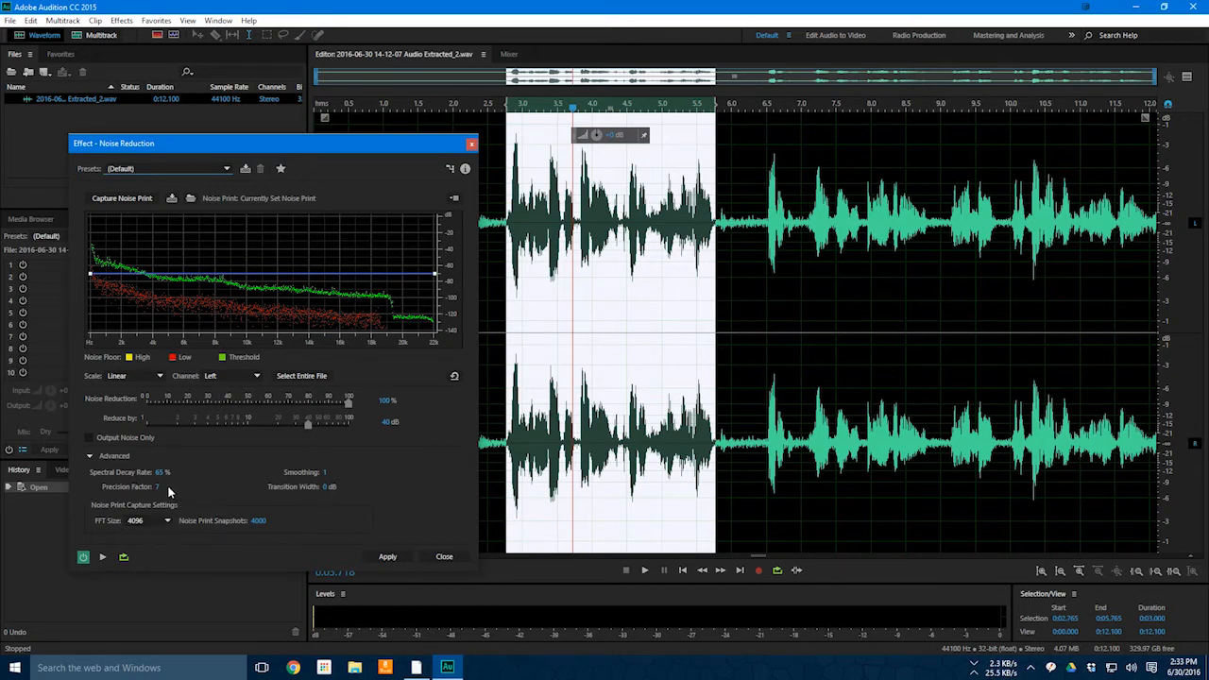
pyautogui.click(104, 558)
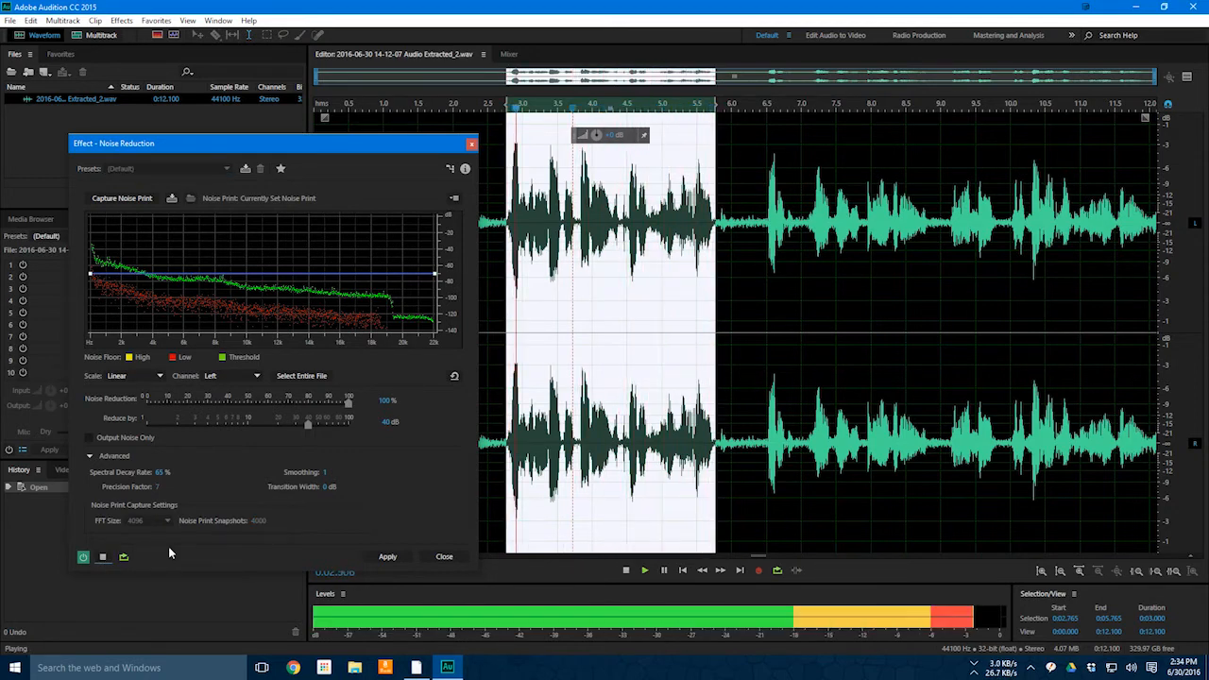
pyautogui.click(104, 559)
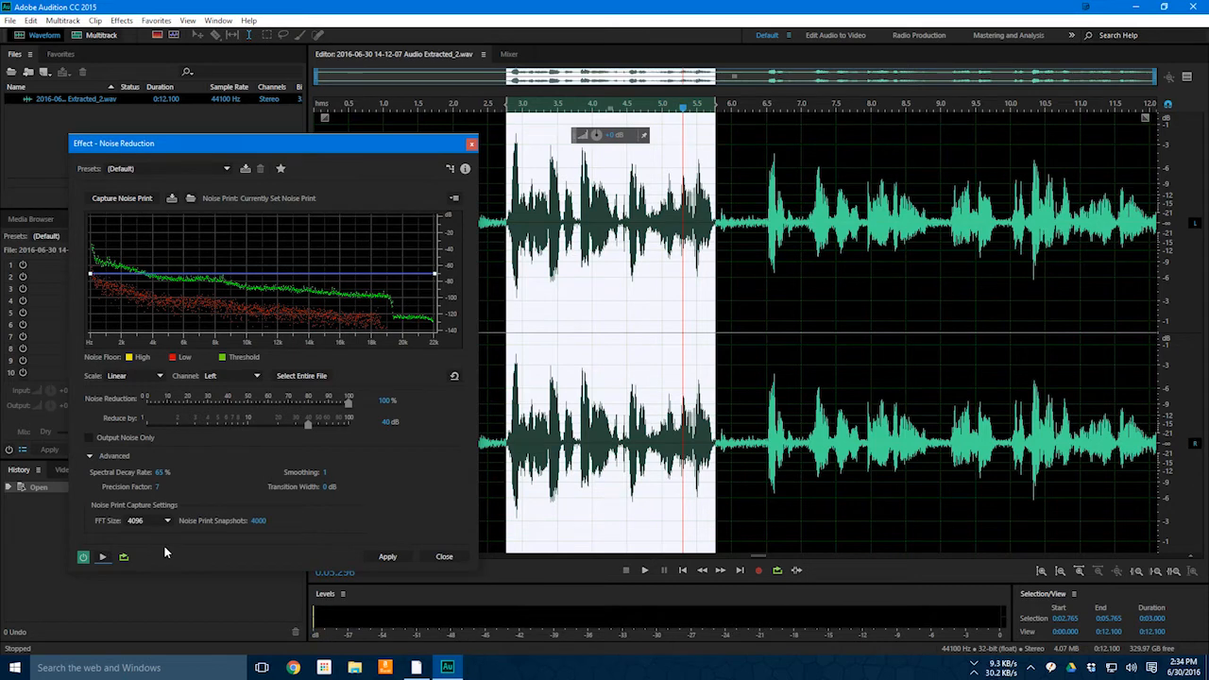
pyautogui.click(229, 168)
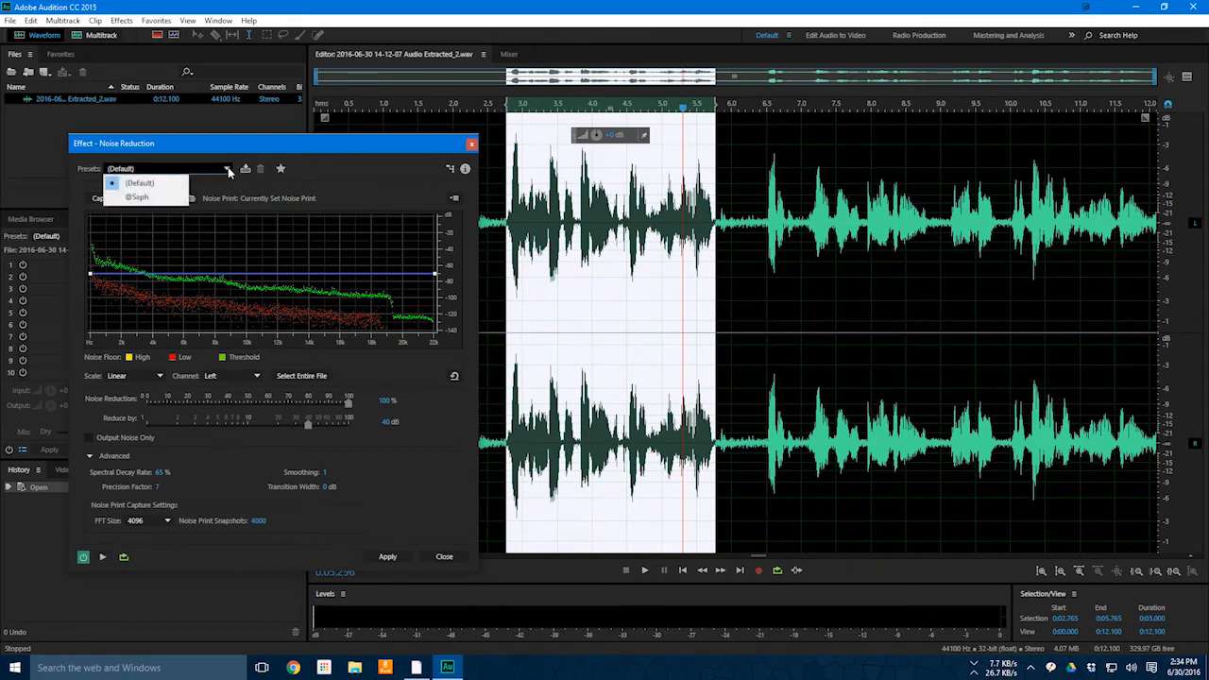
pyautogui.click(145, 199)
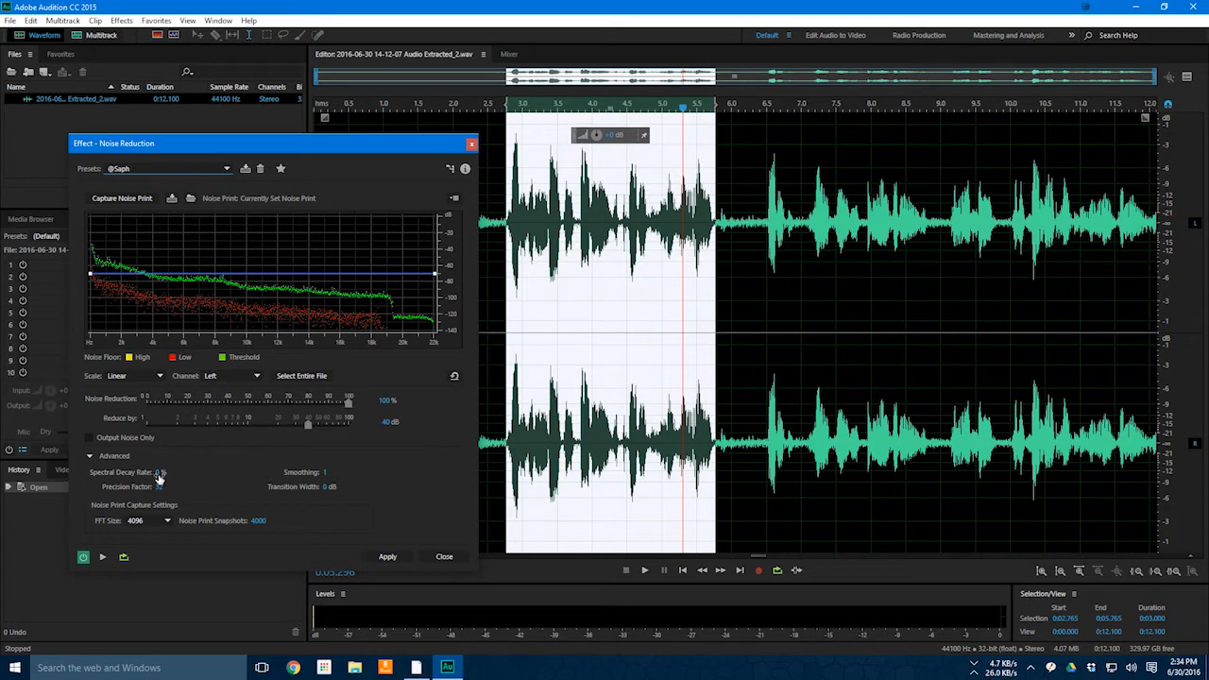
pyautogui.click(104, 558)
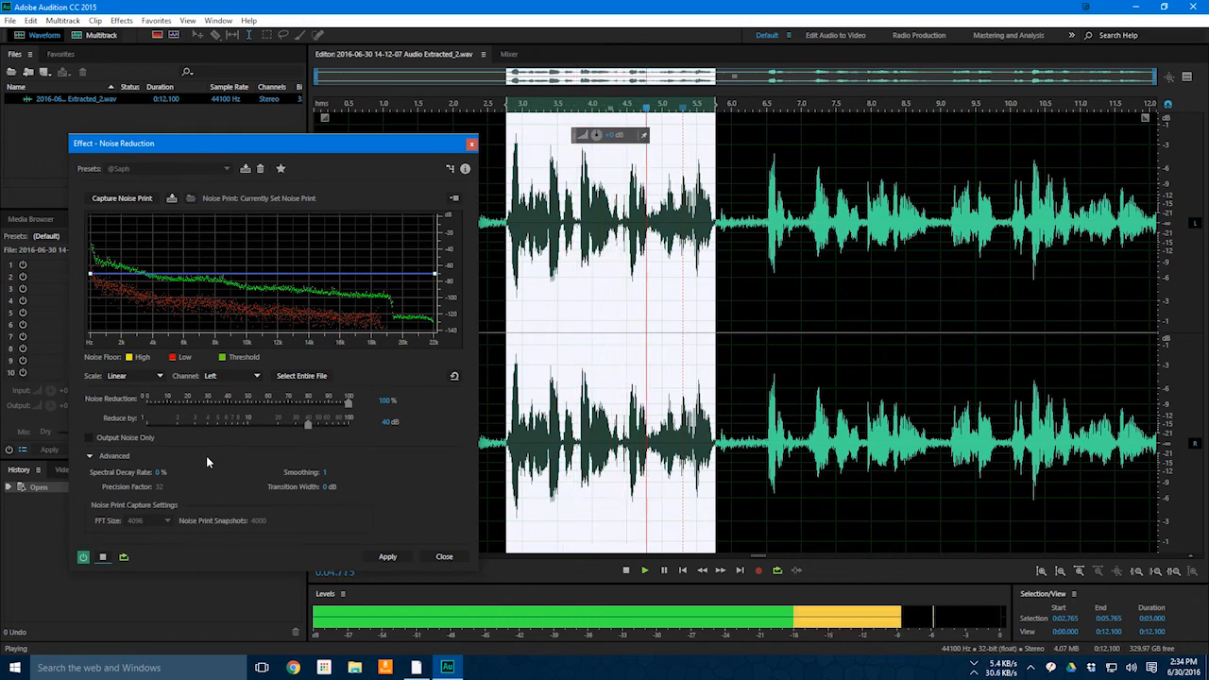
pyautogui.click(103, 556)
pyautogui.moveTo(305, 145); pyautogui.dragTo(815, 129)
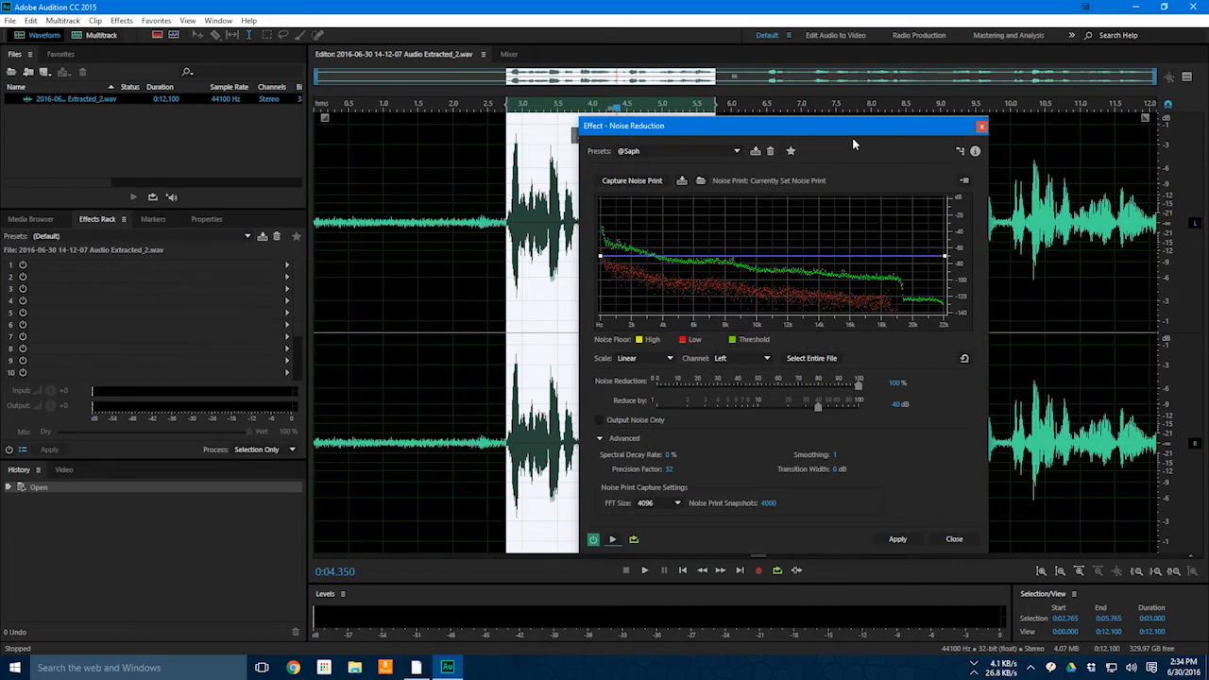
pyautogui.click(901, 539)
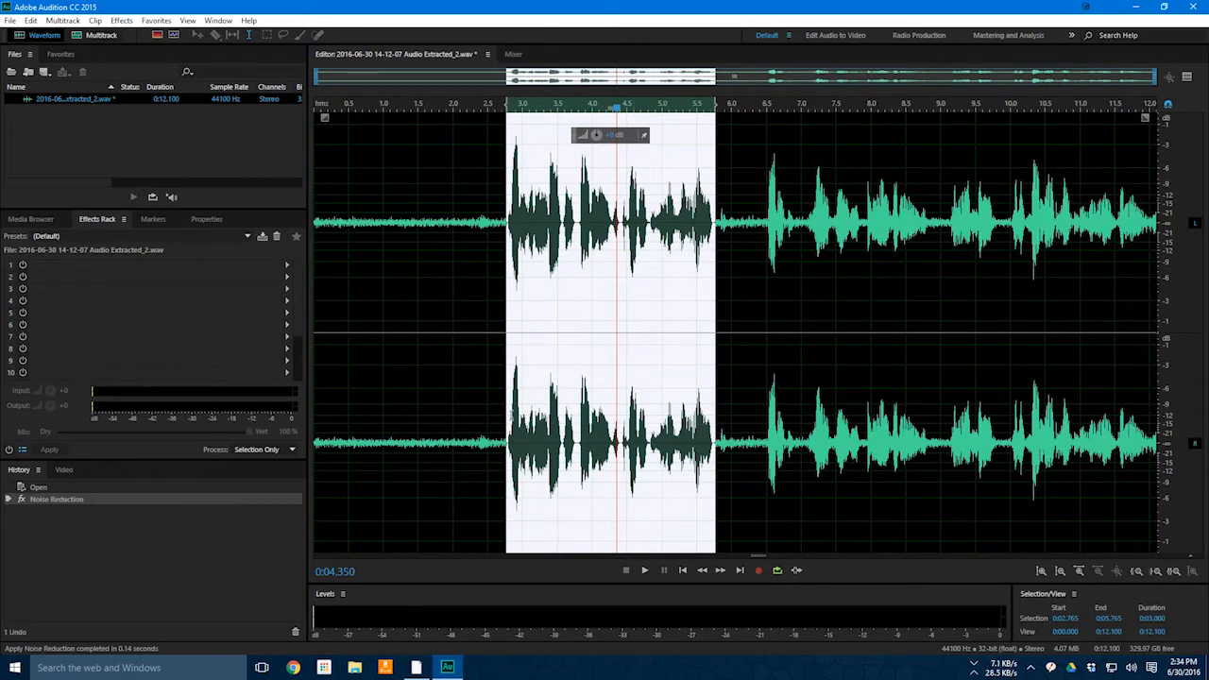
pyautogui.hotkey('ctrl', 'z')
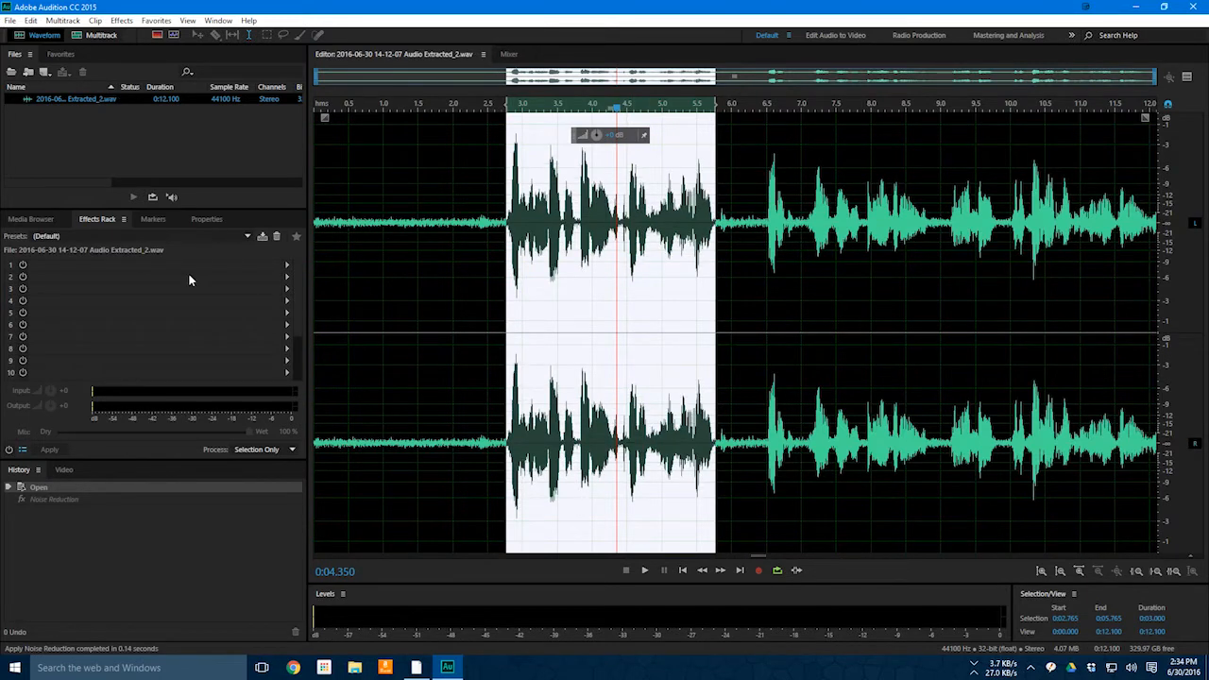
pyautogui.click(123, 19)
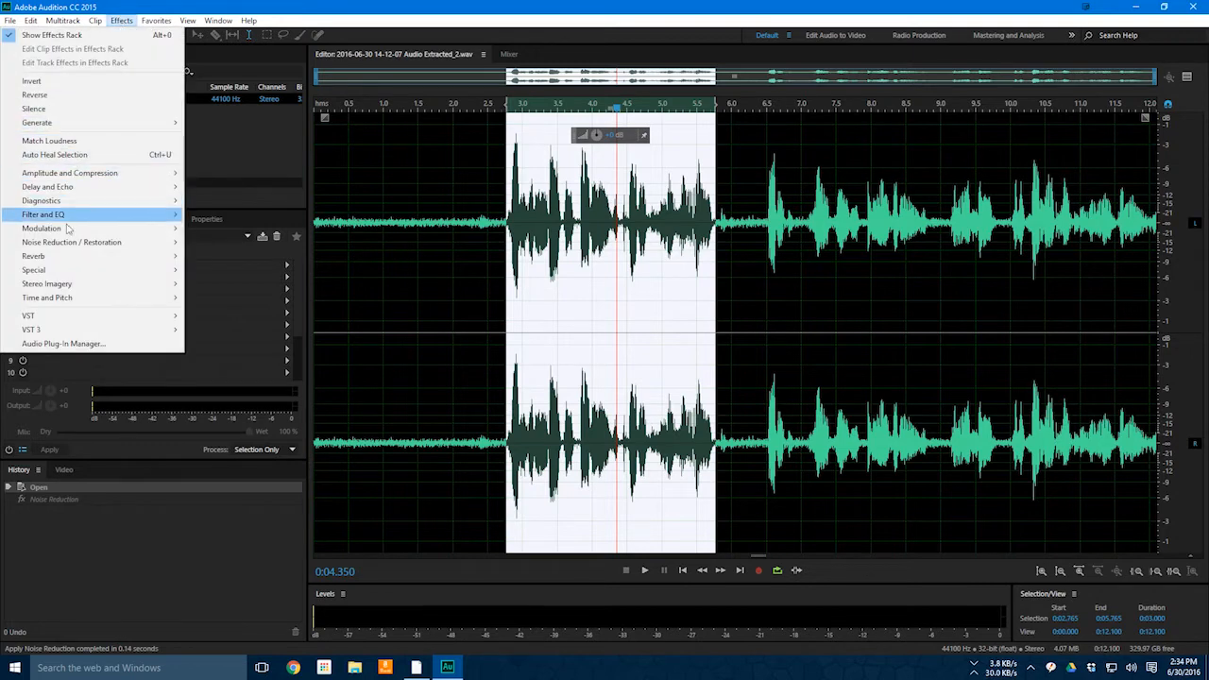
pyautogui.moveTo(71, 244)
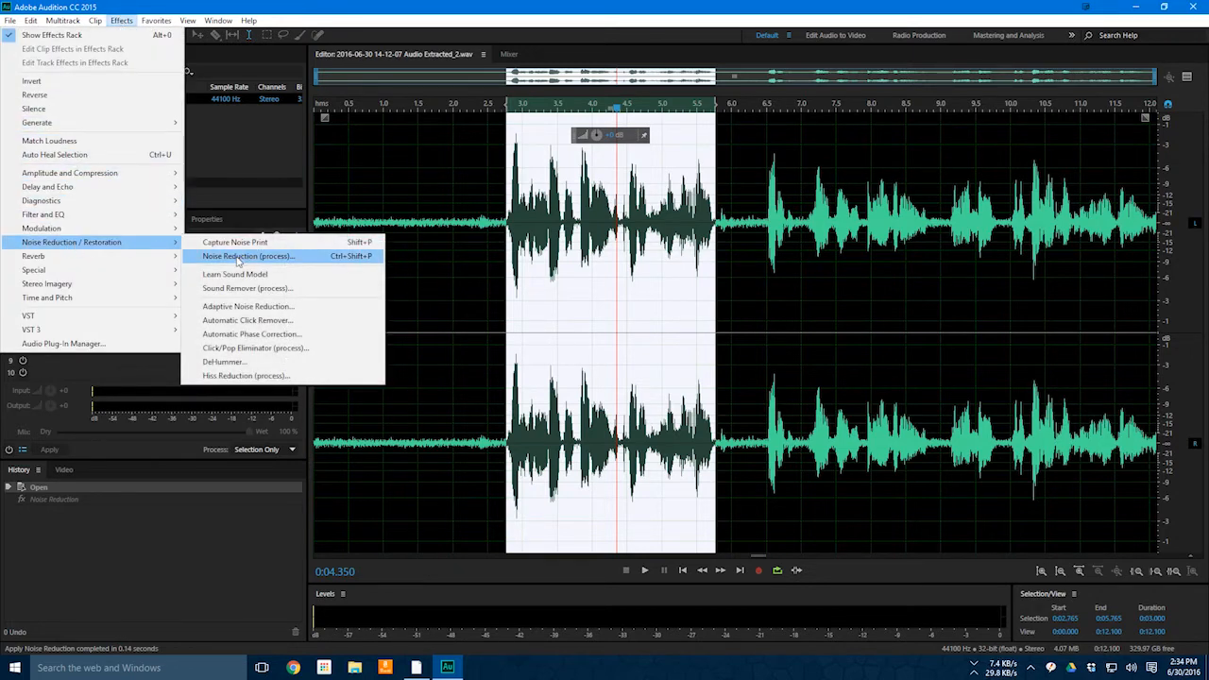
pyautogui.click(241, 256)
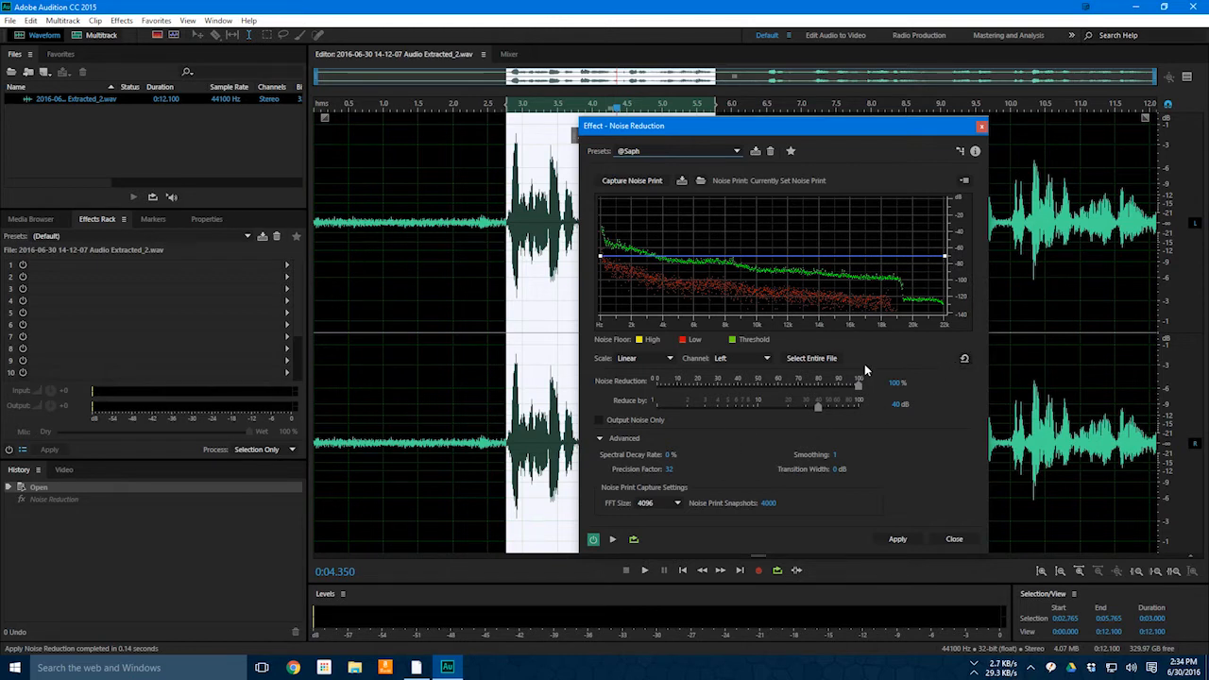
pyautogui.click(438, 352)
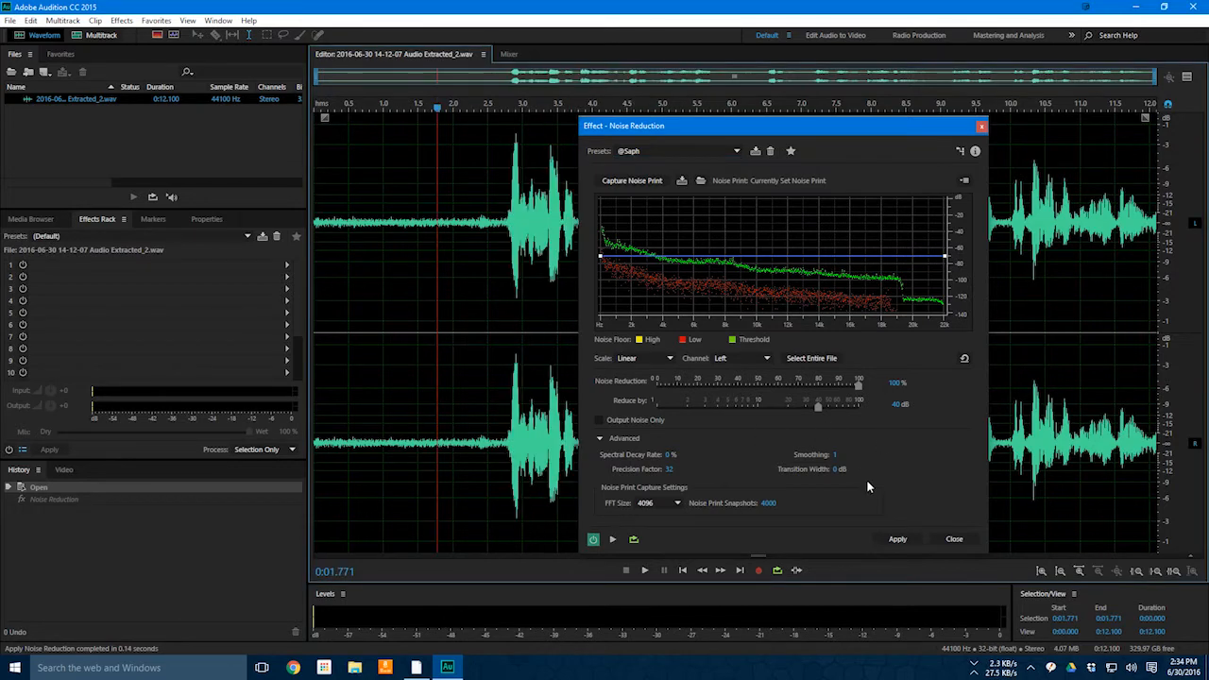
pyautogui.click(897, 538)
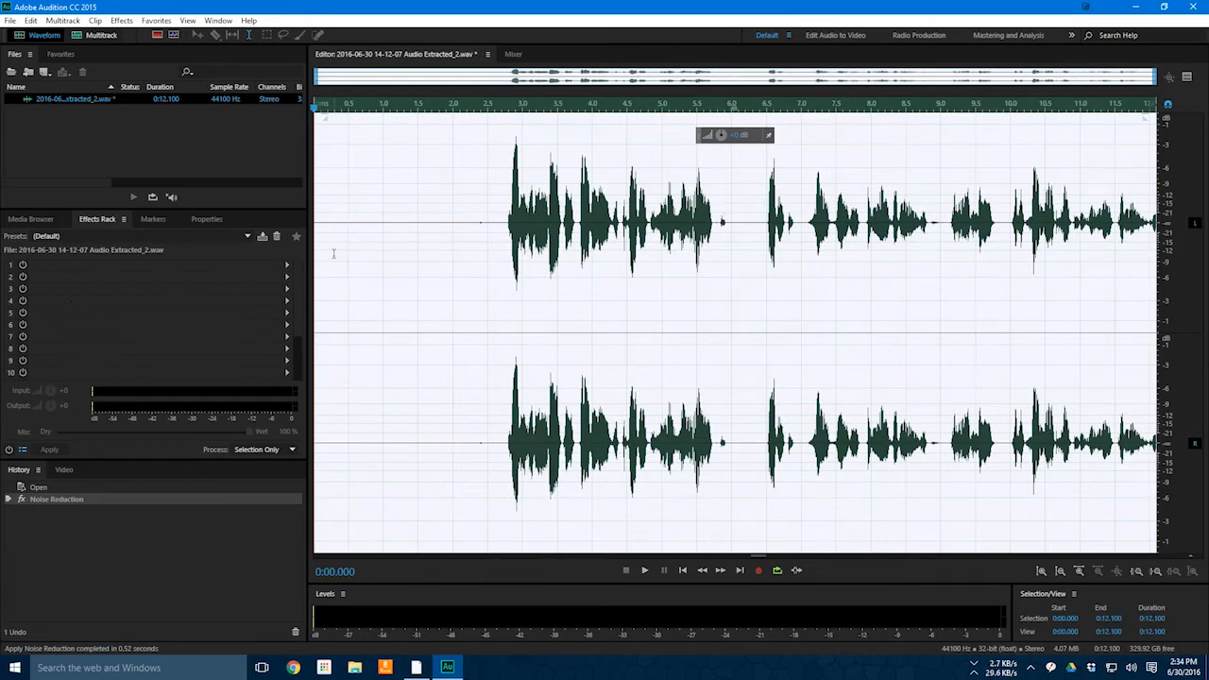
pyautogui.click(248, 237)
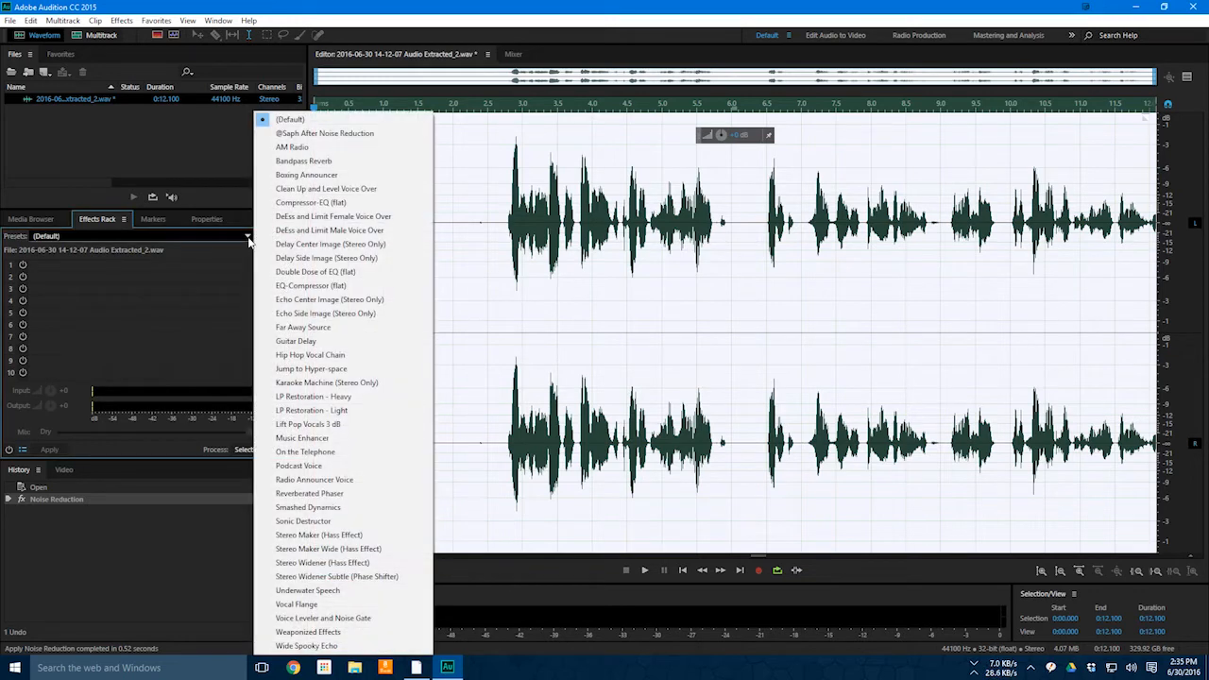
pyautogui.click(324, 133)
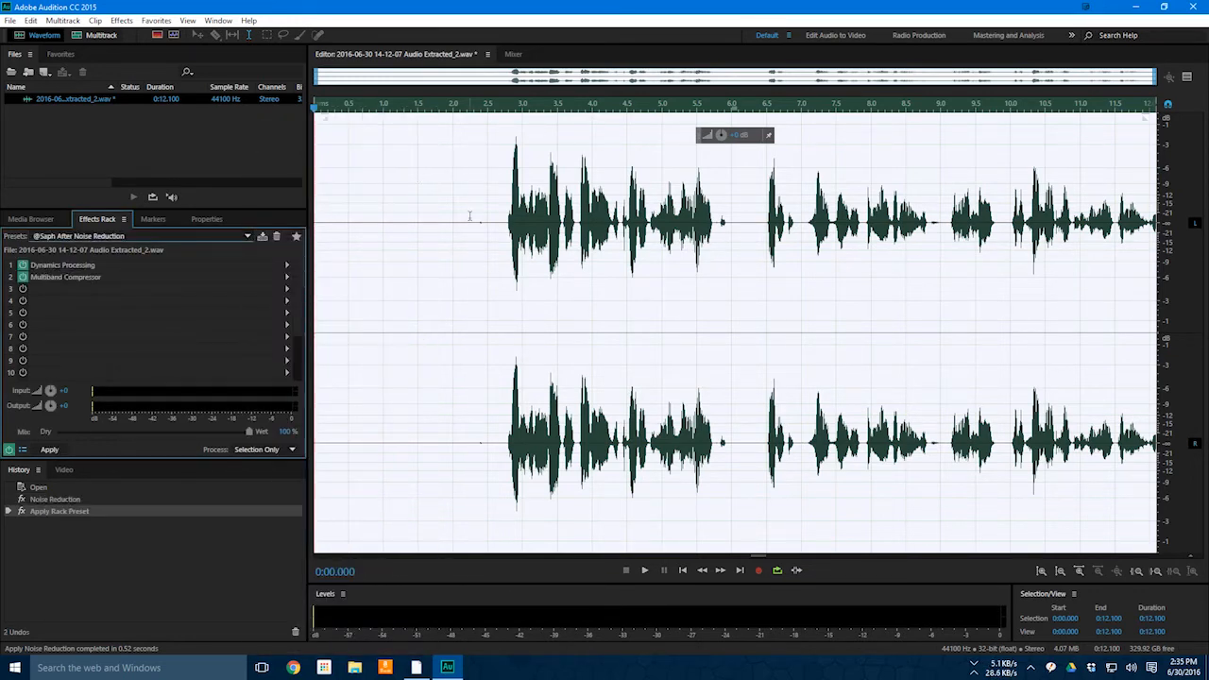
pyautogui.click(23, 264)
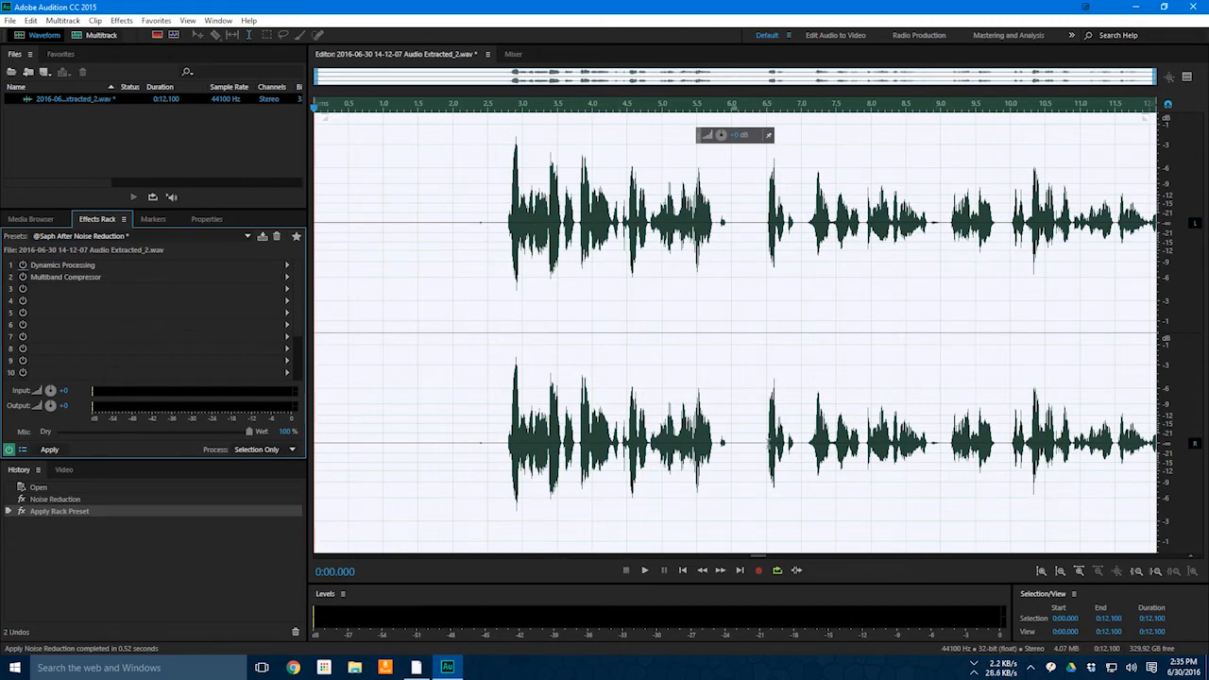
# - Select the first stretch of speech, from about 0:02.765 to 0:05.756, and play it back with the rack effects off
pyautogui.click(719, 438)
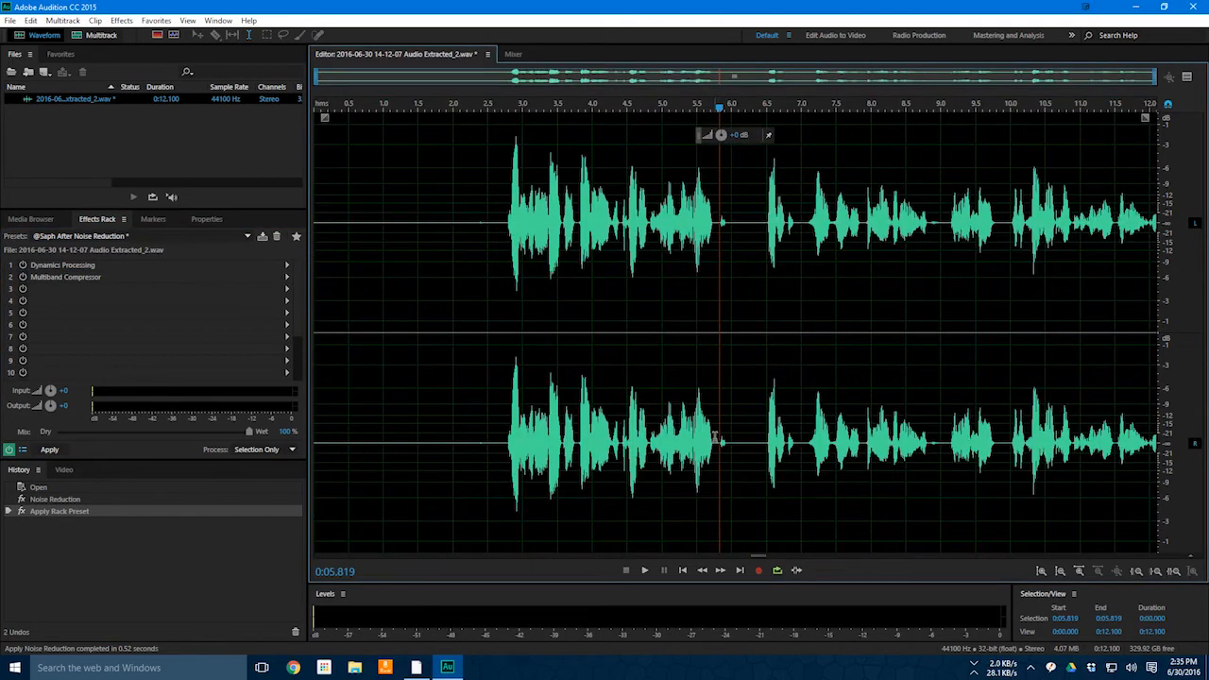
pyautogui.moveTo(718, 438); pyautogui.dragTo(507, 438)
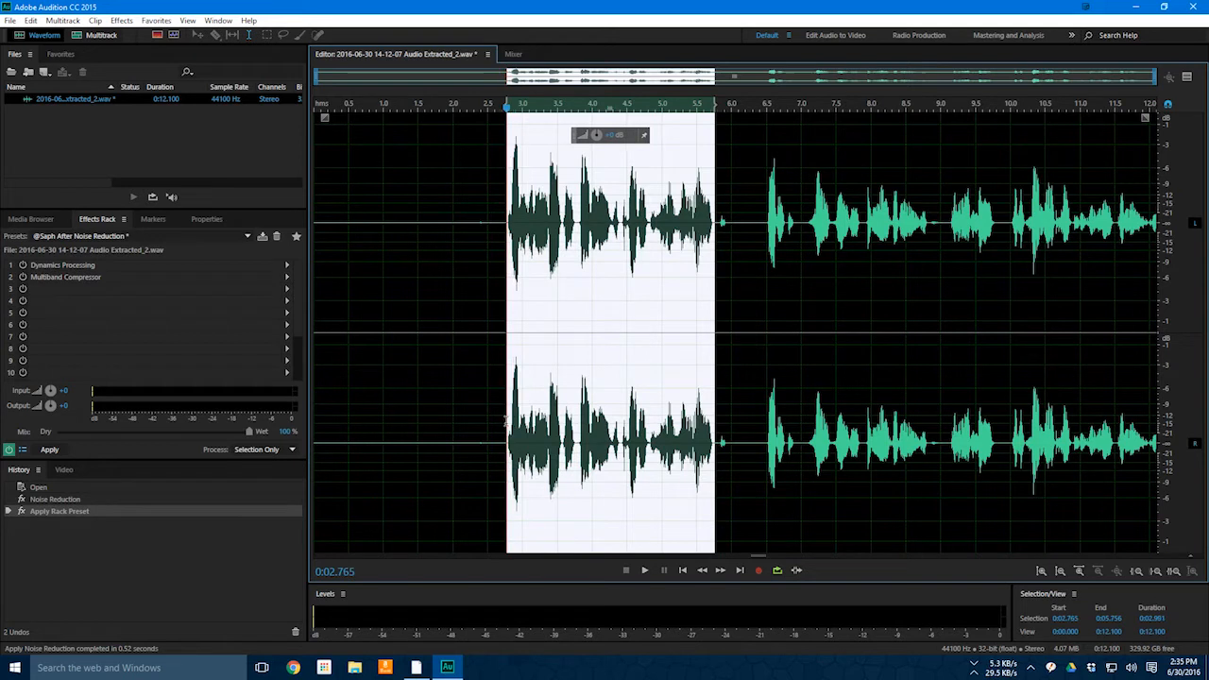
pyautogui.click(645, 571)
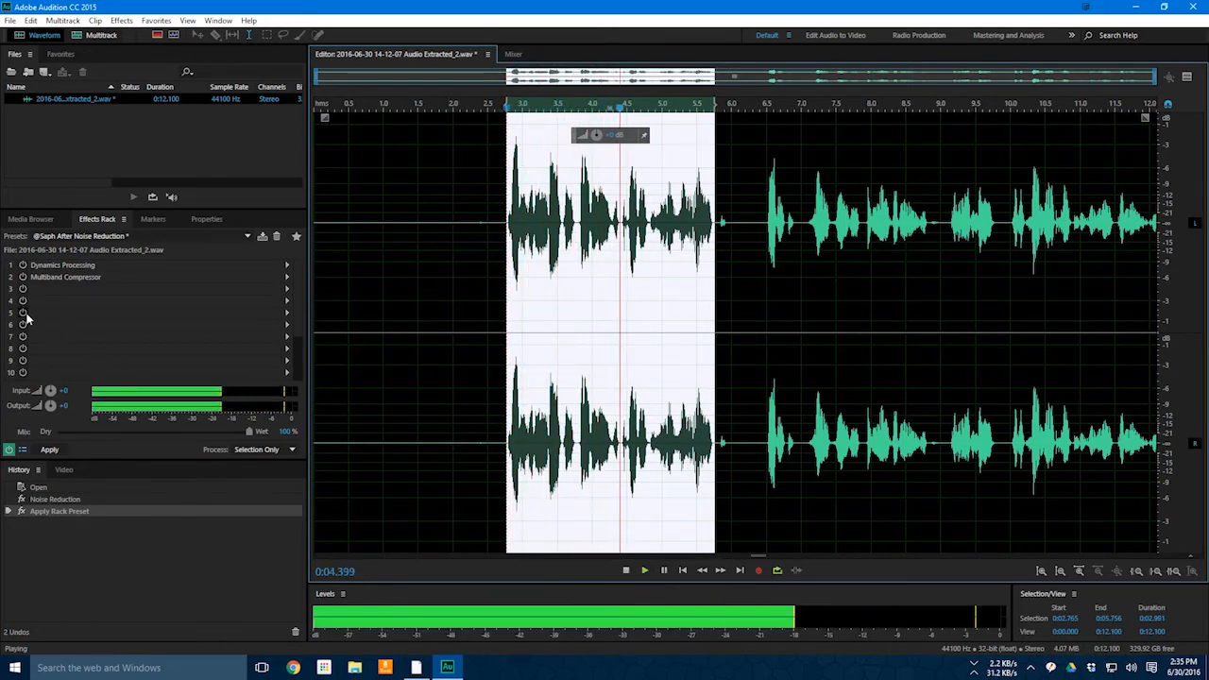
pyautogui.click(623, 572)
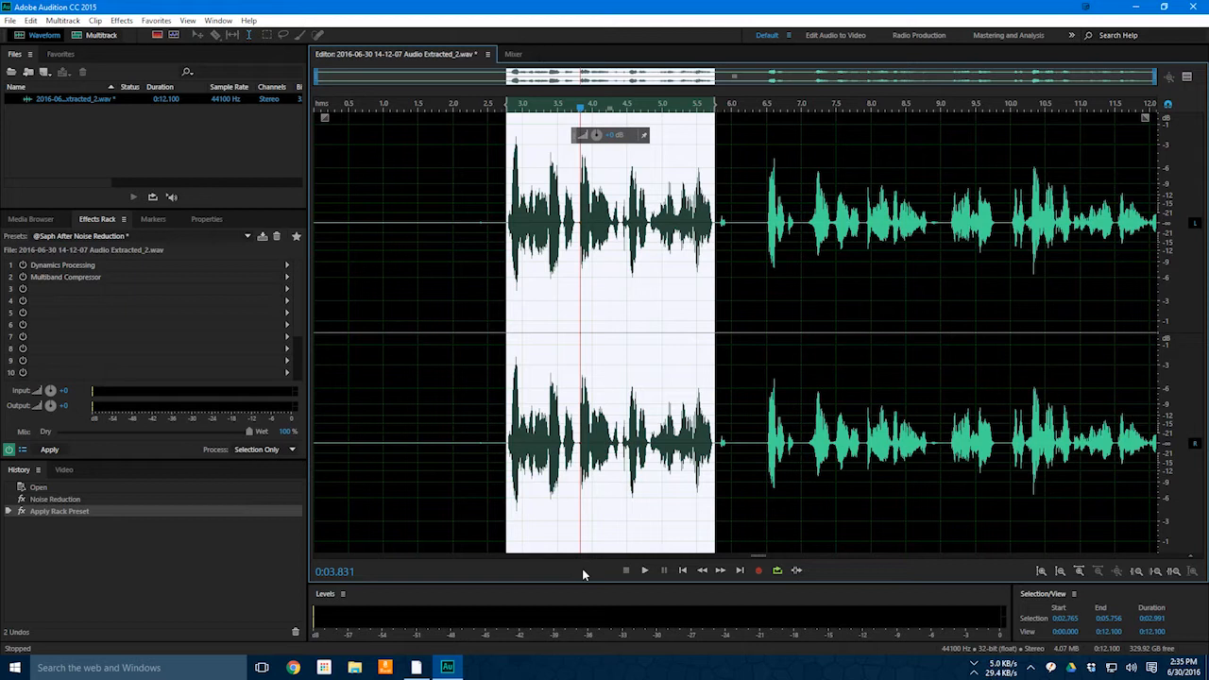
pyautogui.click(645, 571)
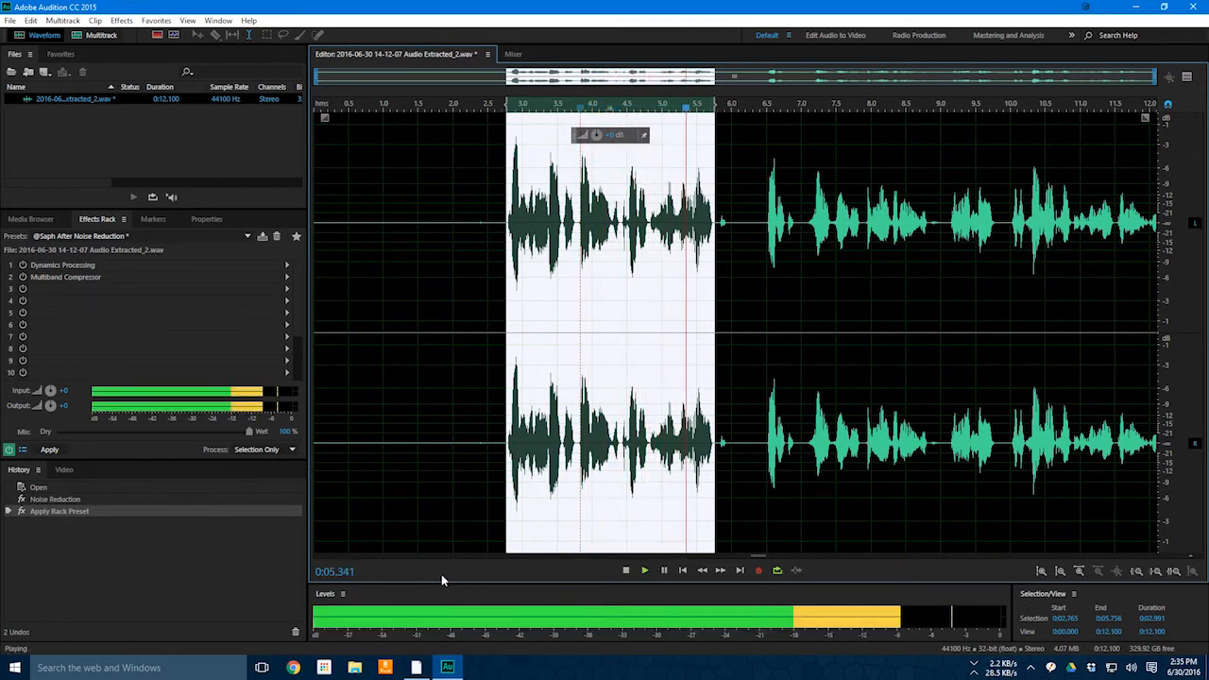
pyautogui.click(625, 571)
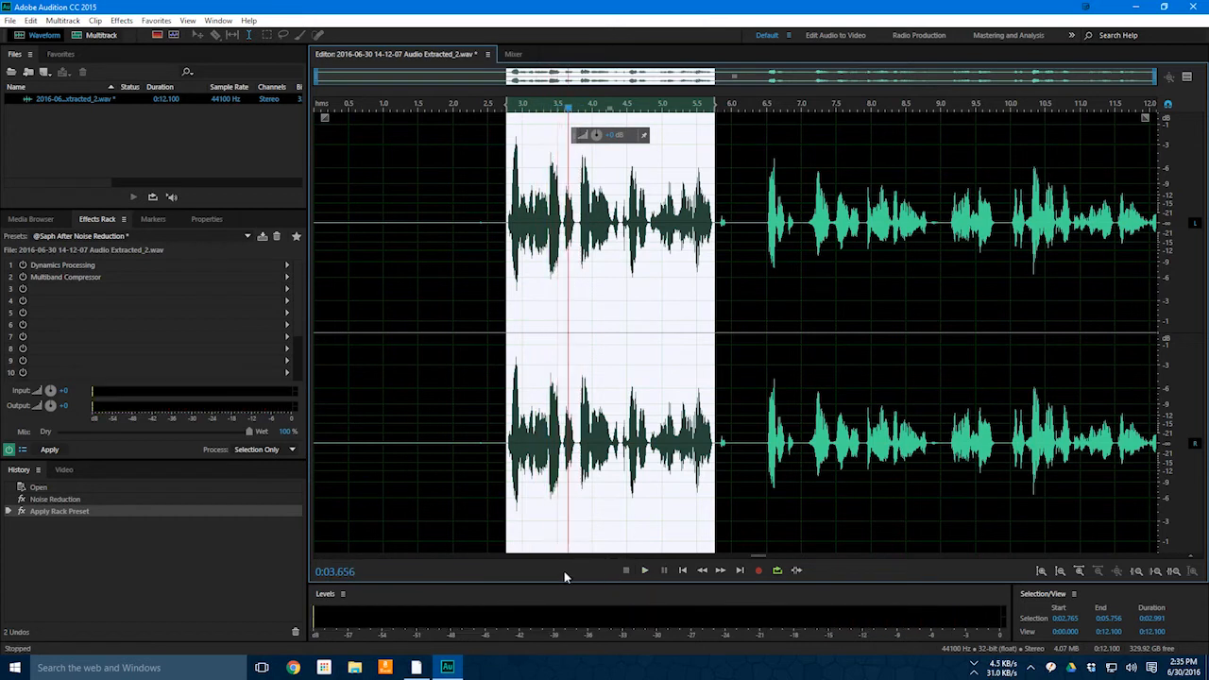
# - Open the rack's Dynamics Processing settings, move the window off the selection and look through the available presets
pyautogui.doubleClick(67, 264)
pyautogui.moveTo(635, 109); pyautogui.dragTo(1031, 126)
pyautogui.click(1013, 152)
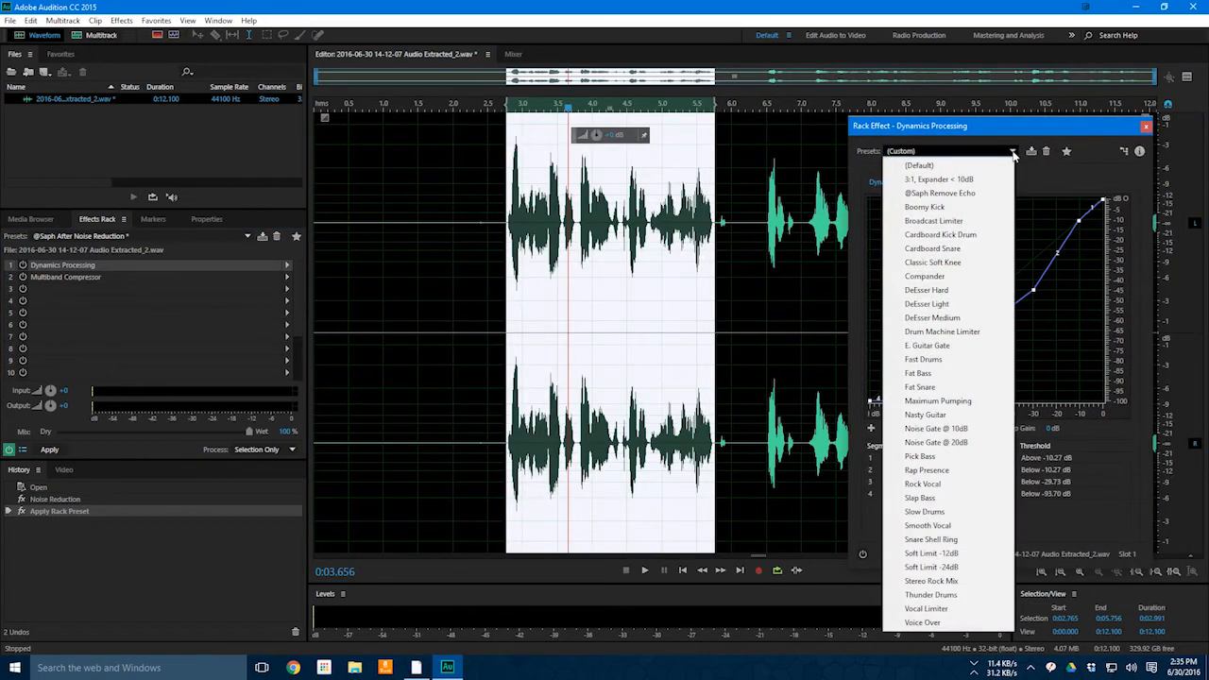
pyautogui.click(1051, 196)
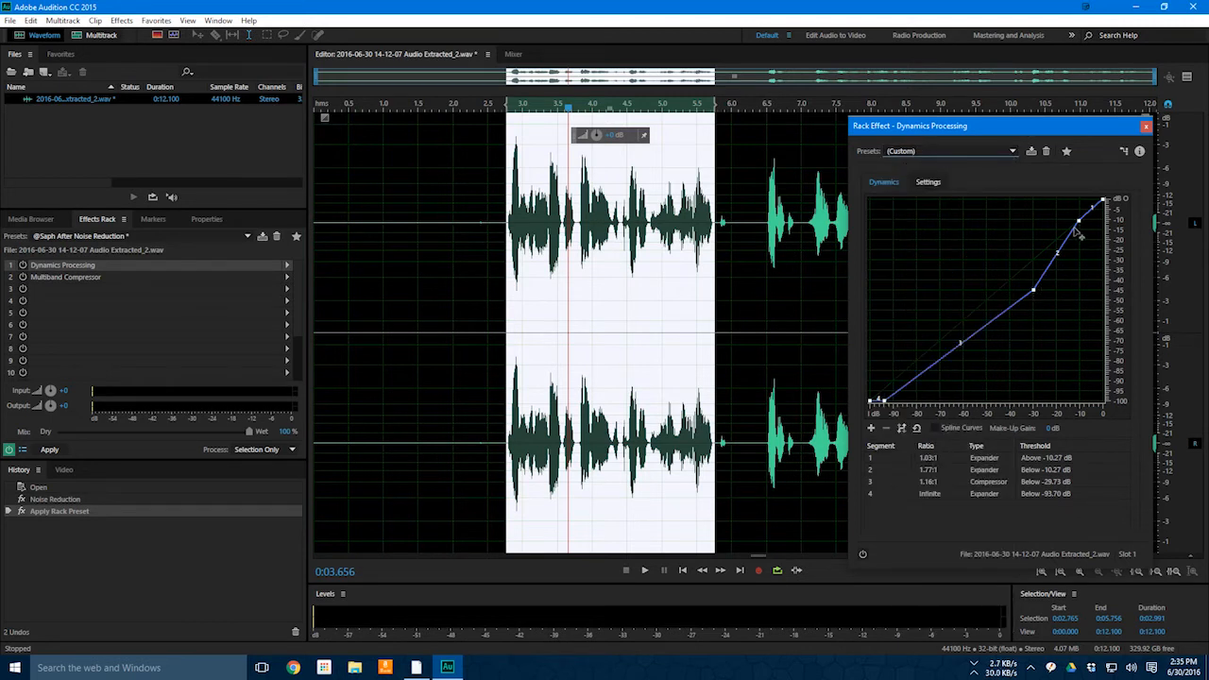
# - Compare the selected speech with Dynamics Processing on and off during playback, leave the effect on and close its settings
pyautogui.click(862, 555)
pyautogui.click(645, 571)
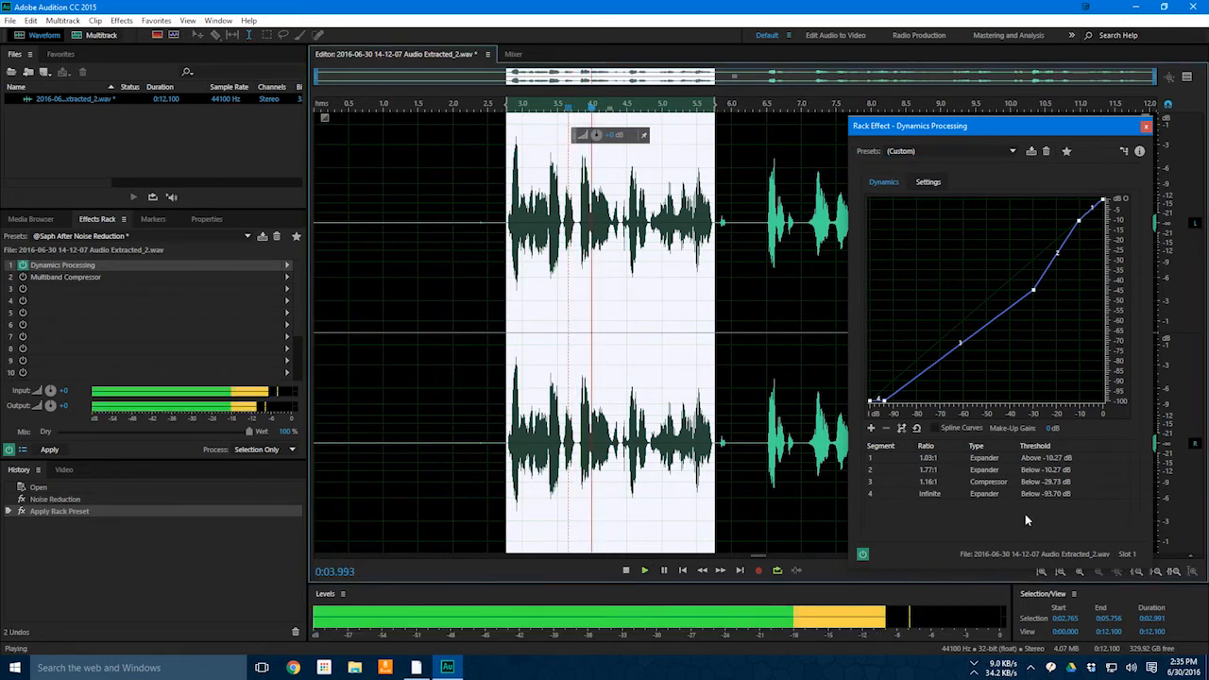
pyautogui.click(863, 556)
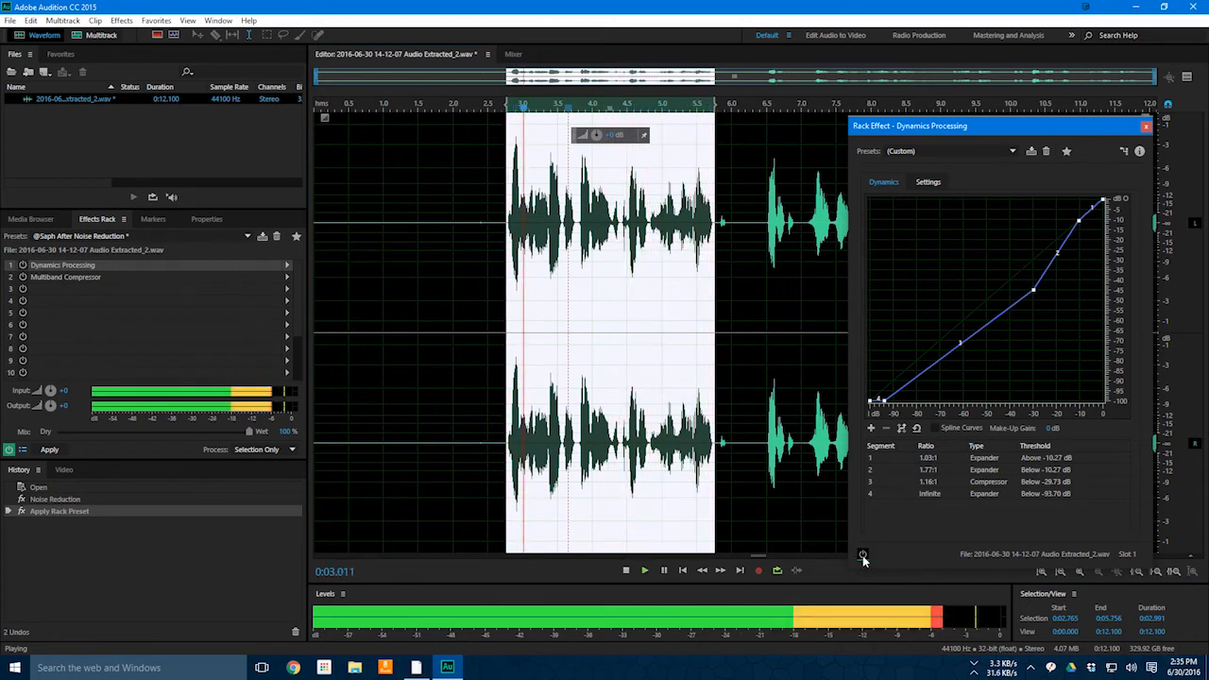
pyautogui.click(862, 555)
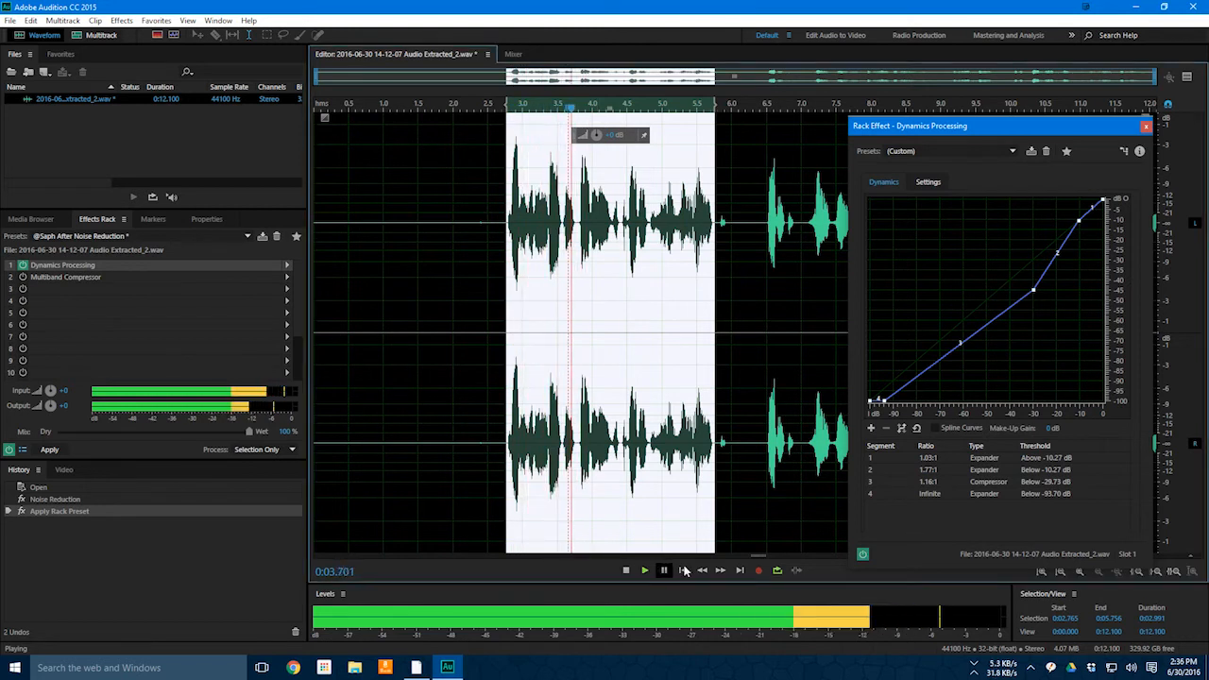
pyautogui.click(625, 569)
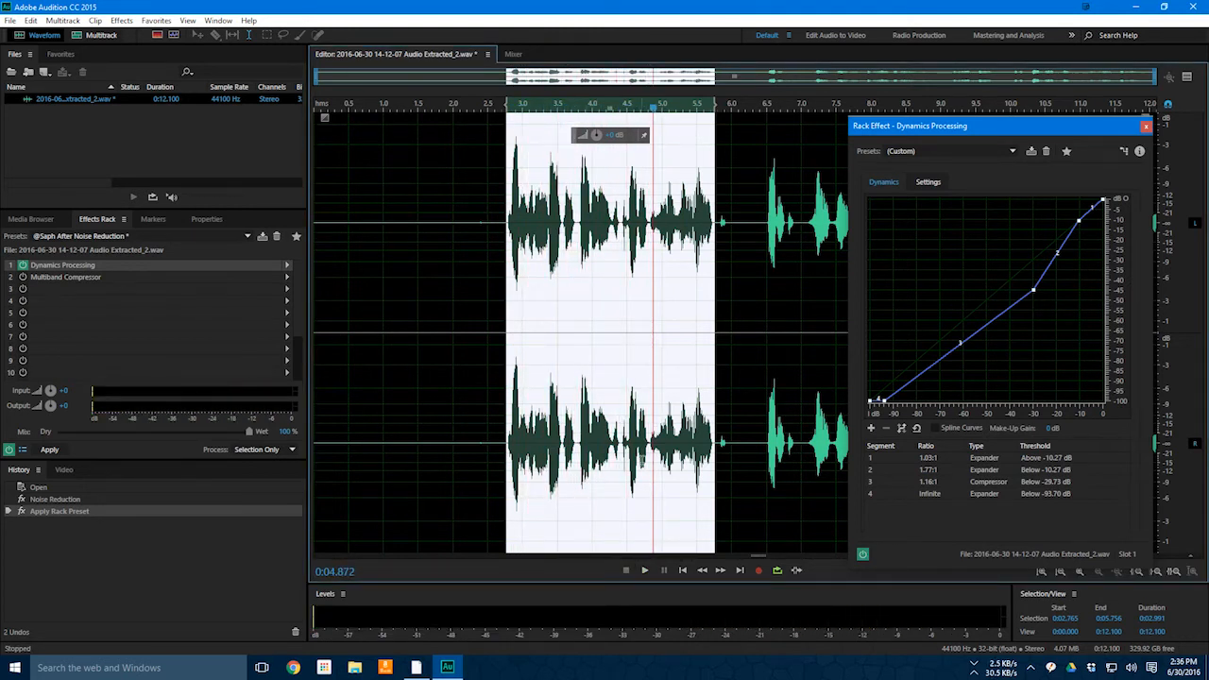
pyautogui.moveTo(1009, 130); pyautogui.dragTo(887, 140)
pyautogui.click(1023, 139)
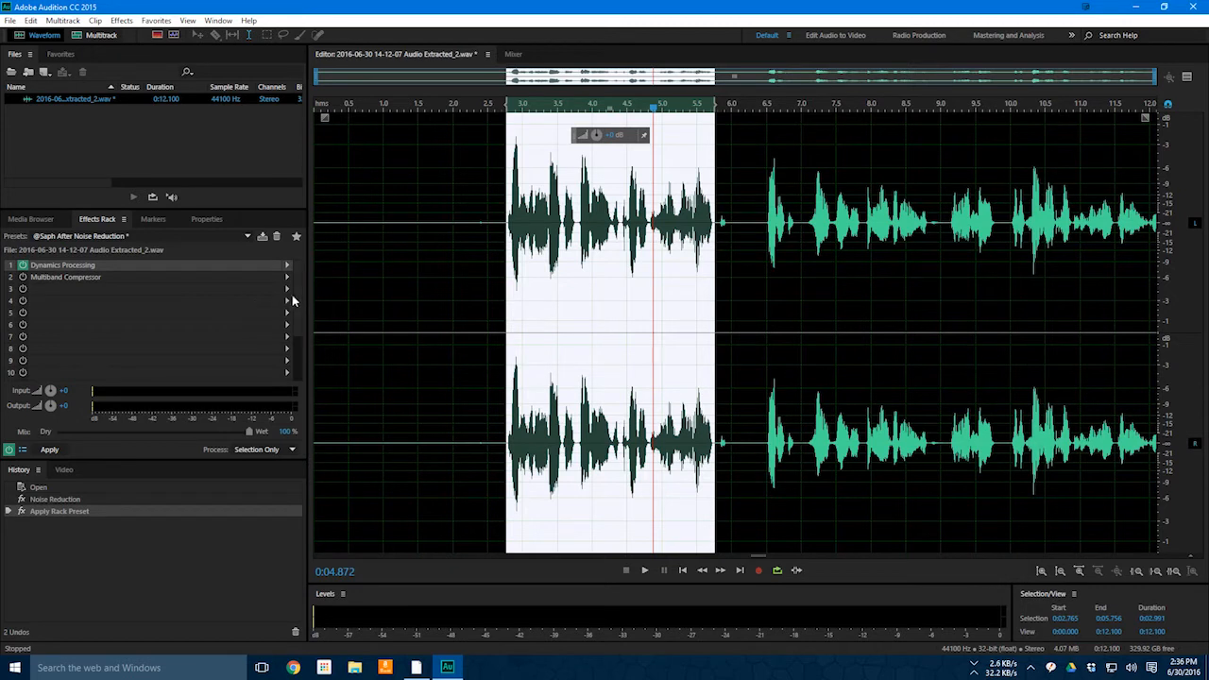
# - Add a Vocal Enhancer effect to slot 3 of the rack with the Male preset and close its settings
pyautogui.click(288, 290)
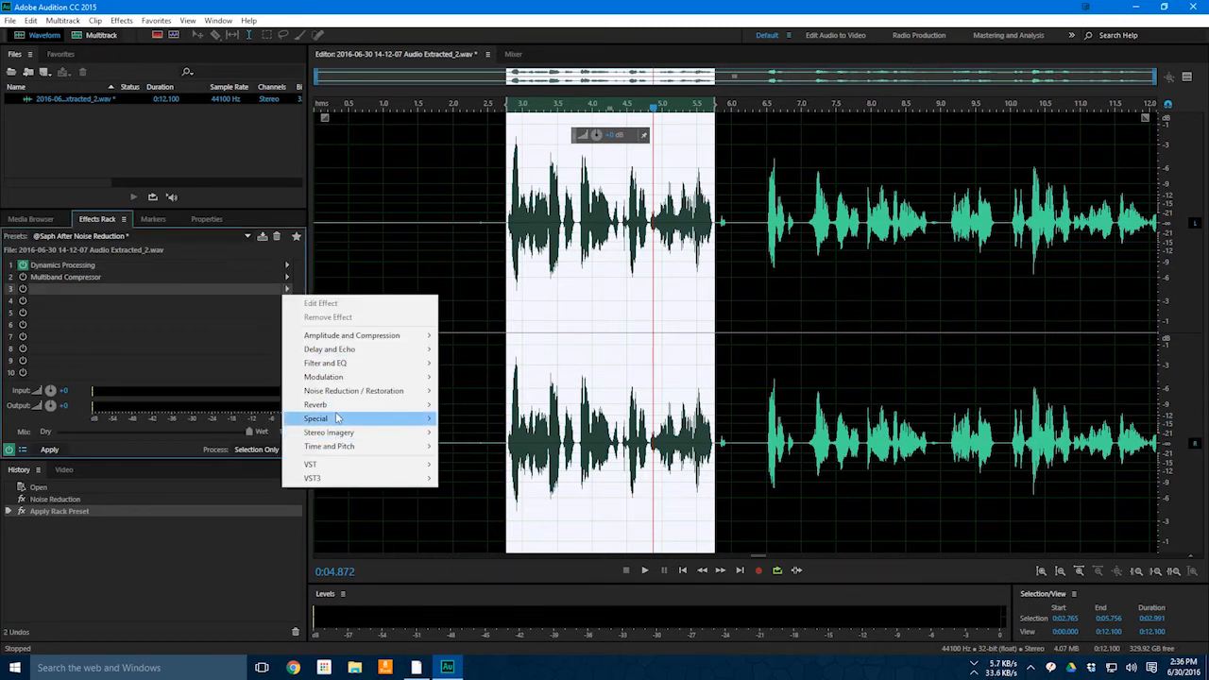
pyautogui.moveTo(337, 419)
pyautogui.click(218, 479)
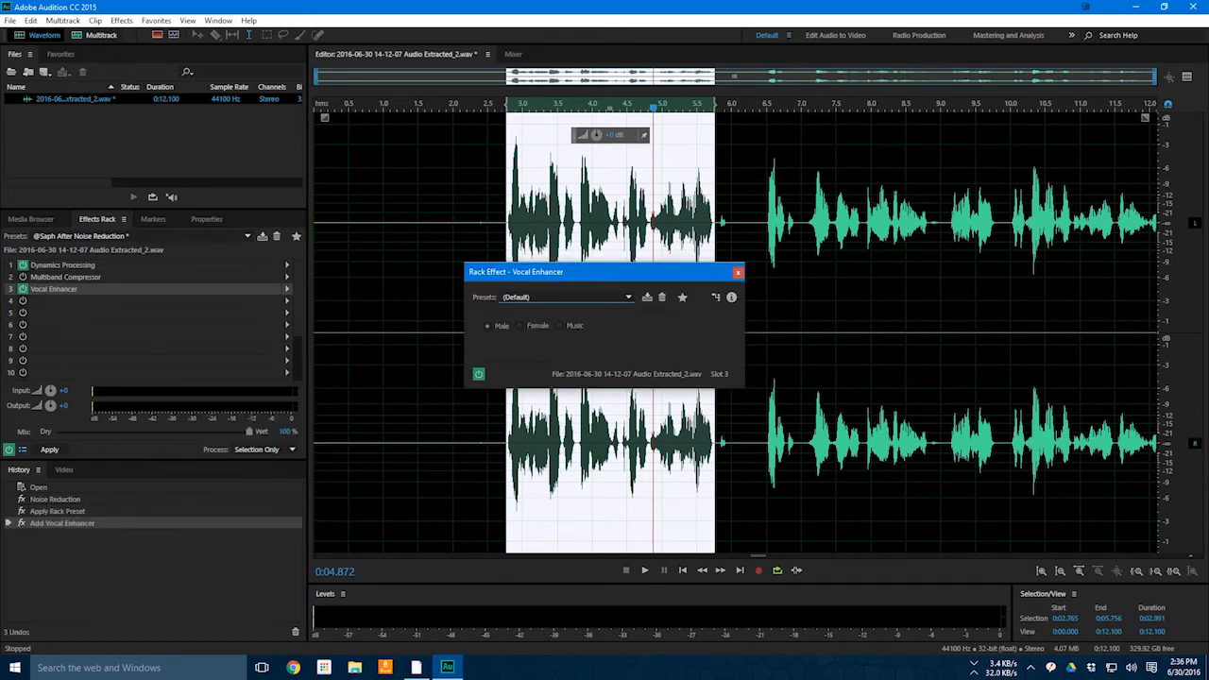
pyautogui.click(629, 297)
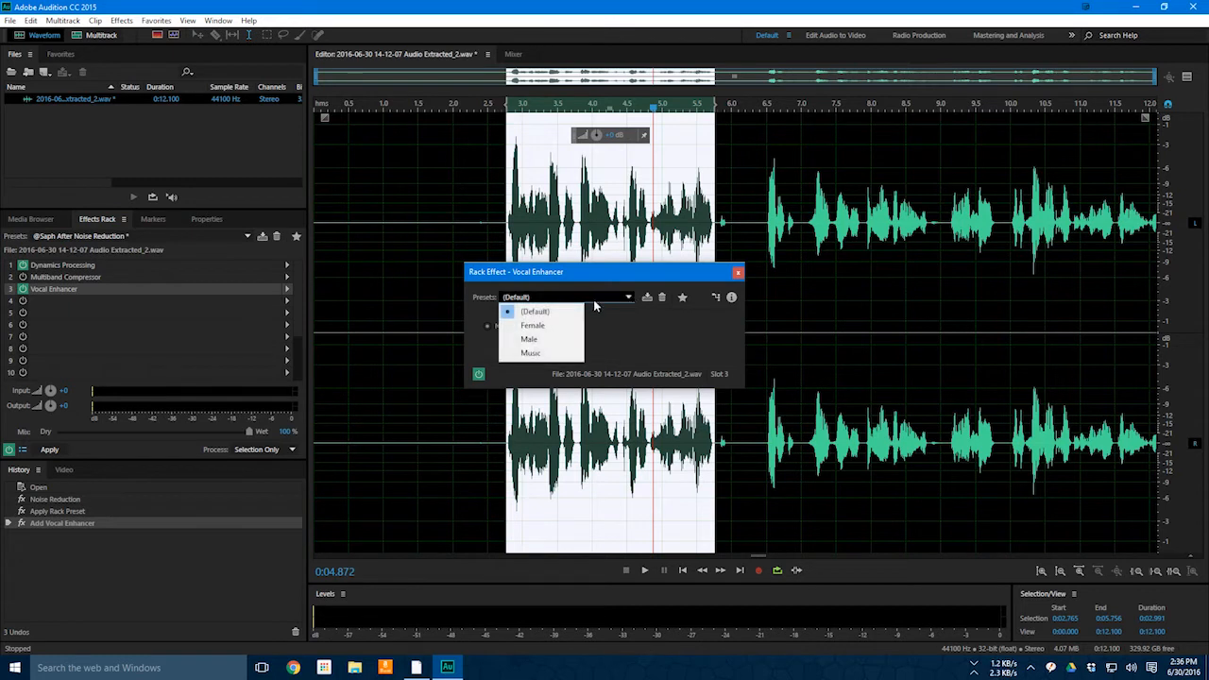
pyautogui.click(534, 339)
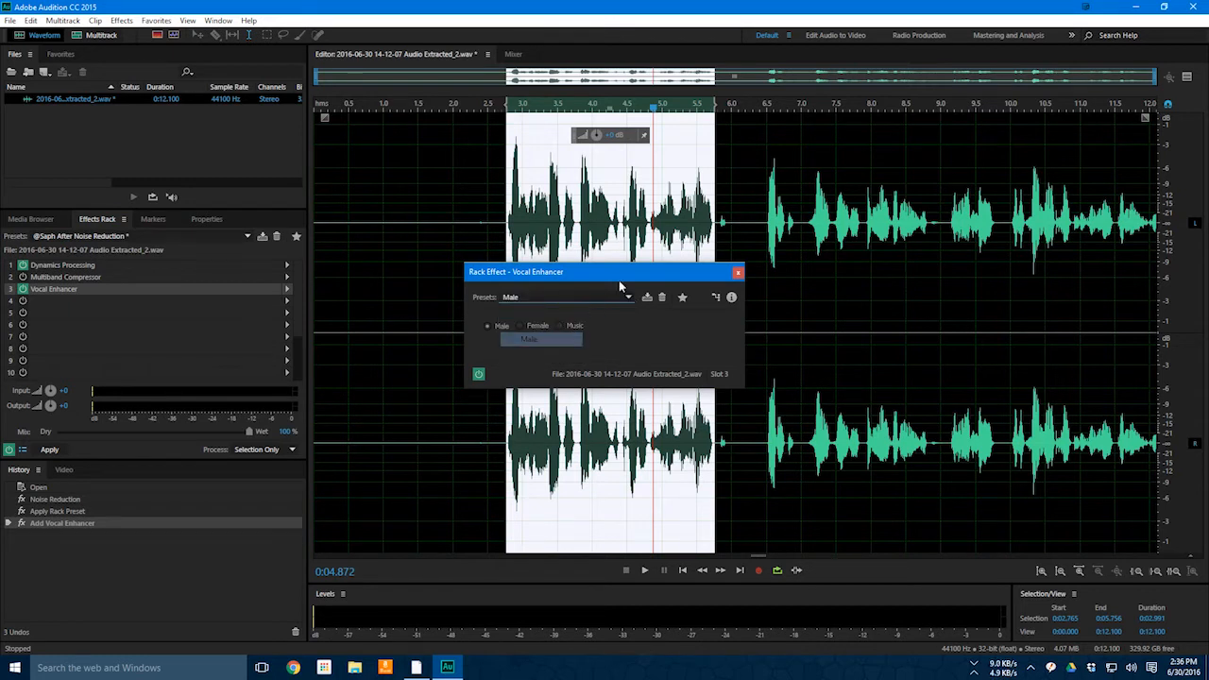
pyautogui.click(737, 272)
# - Play the selected speech and compare it with the Vocal Enhancer on and off
pyautogui.press('space')
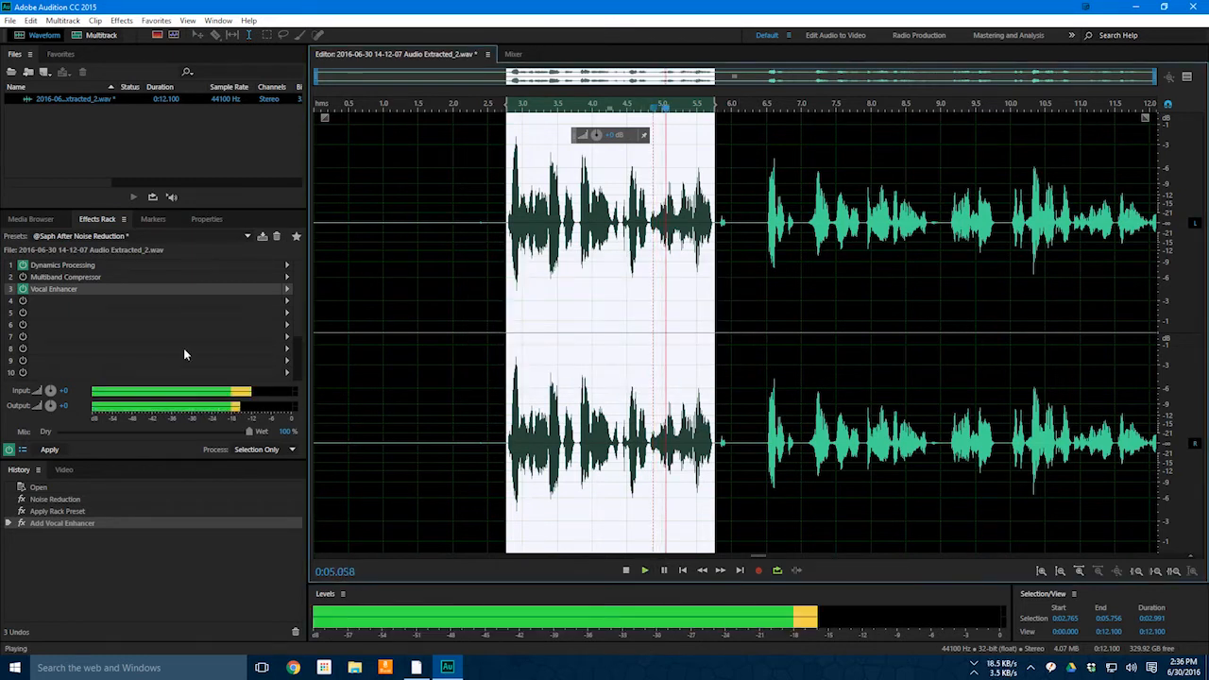
pyautogui.click(24, 292)
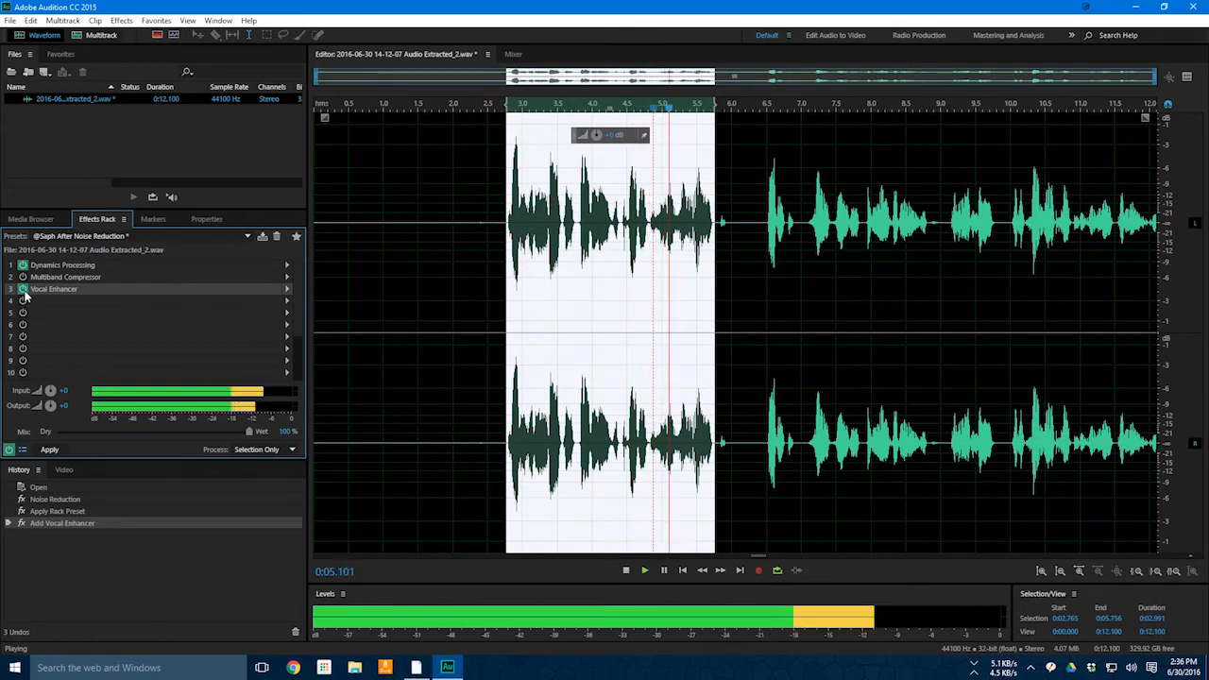
pyautogui.click(625, 569)
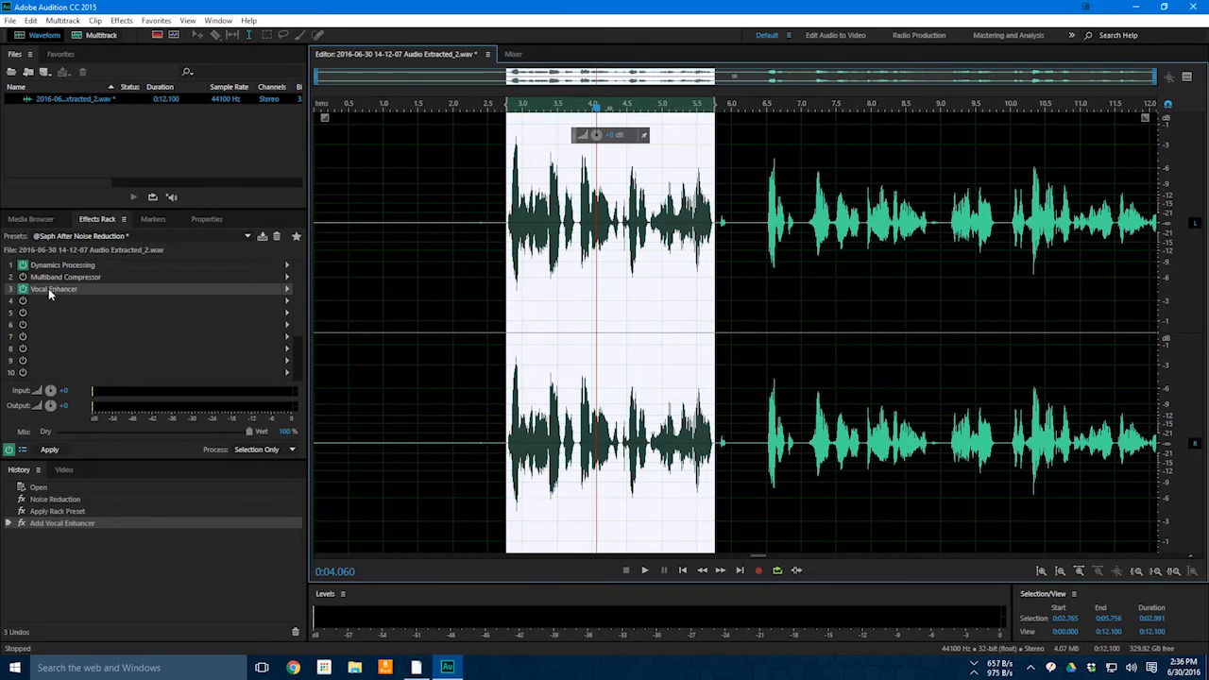
# - Undo the accidental deletion of the selected speech and clear the time selection
pyautogui.press('Delete')
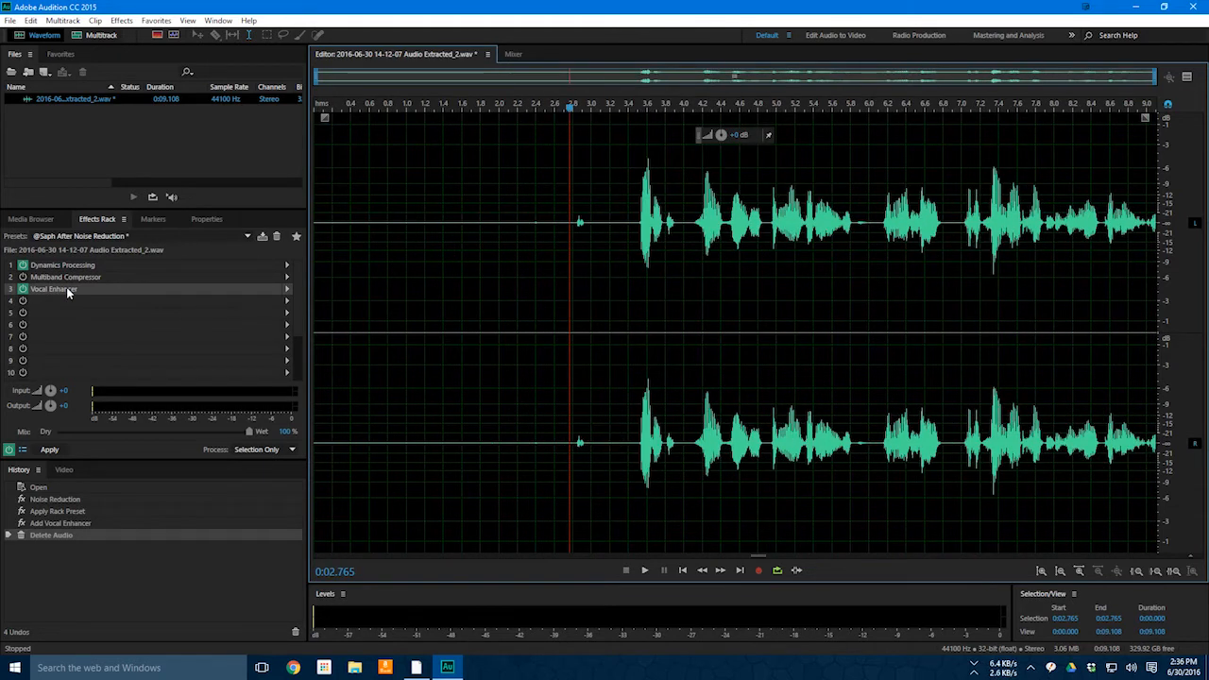
pyautogui.hotkey('ctrl', 'z')
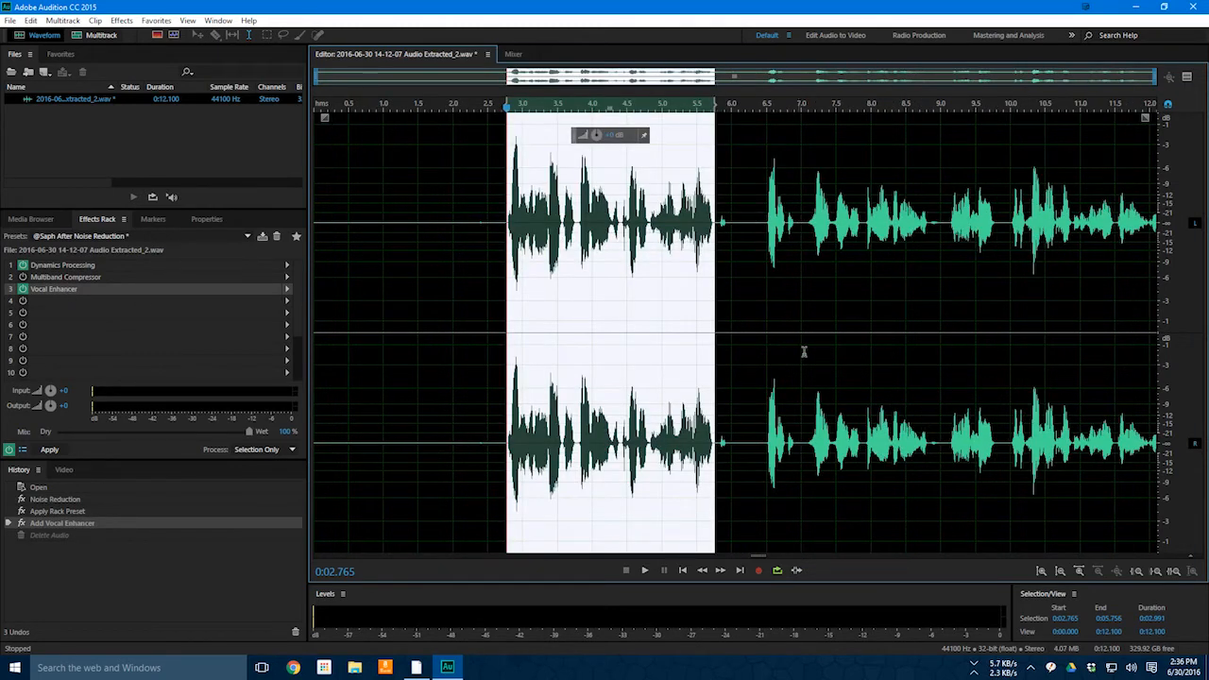
pyautogui.click(731, 388)
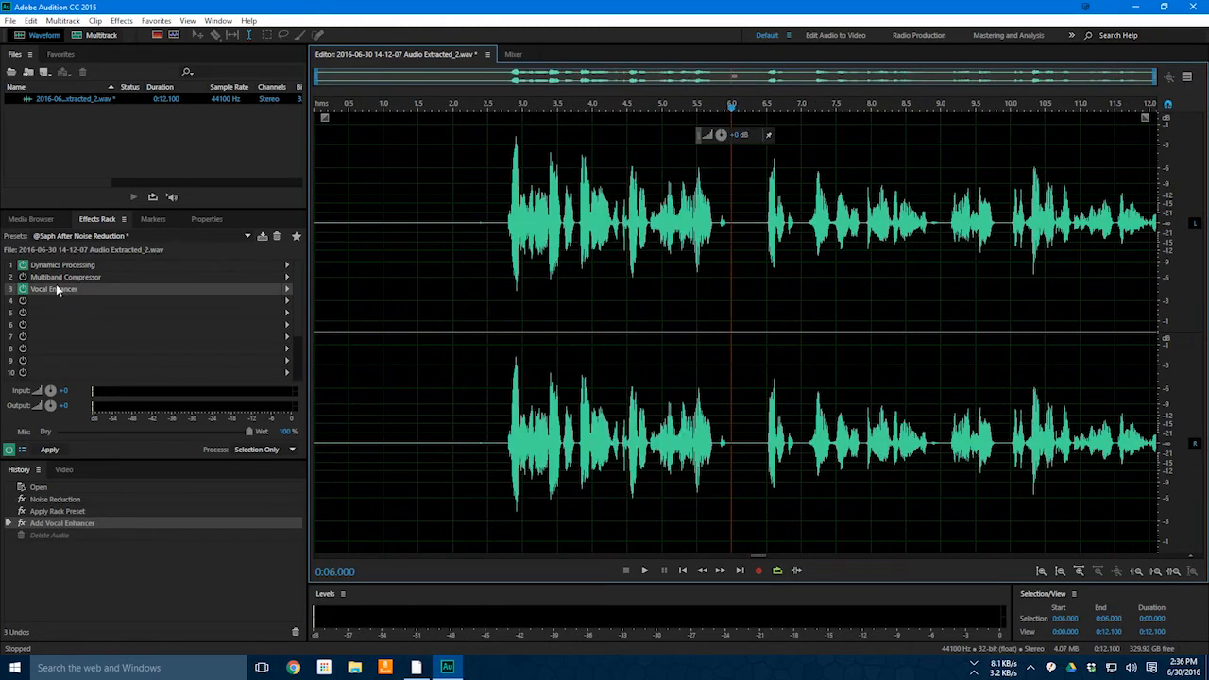
# - Remove the Vocal Enhancer from the effects rack and set the Multiband Compressor to the Enhance Lows preset
pyautogui.click(58, 290)
pyautogui.press('Delete')
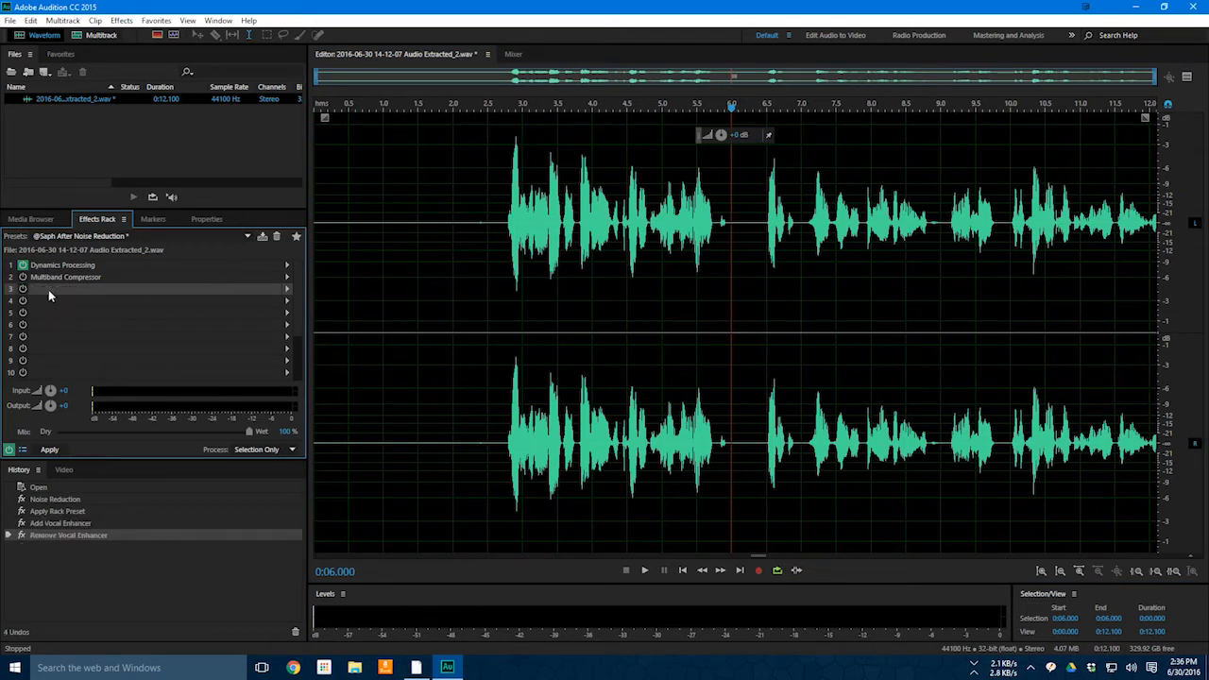
pyautogui.click(55, 275)
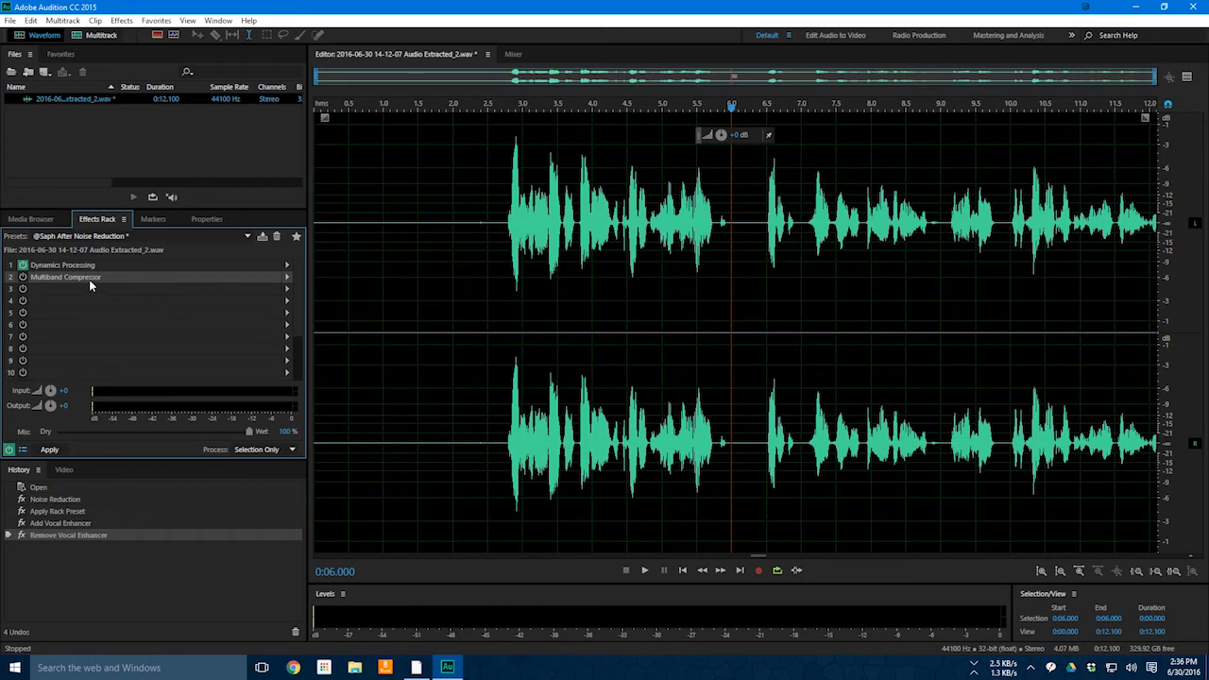
pyautogui.doubleClick(88, 279)
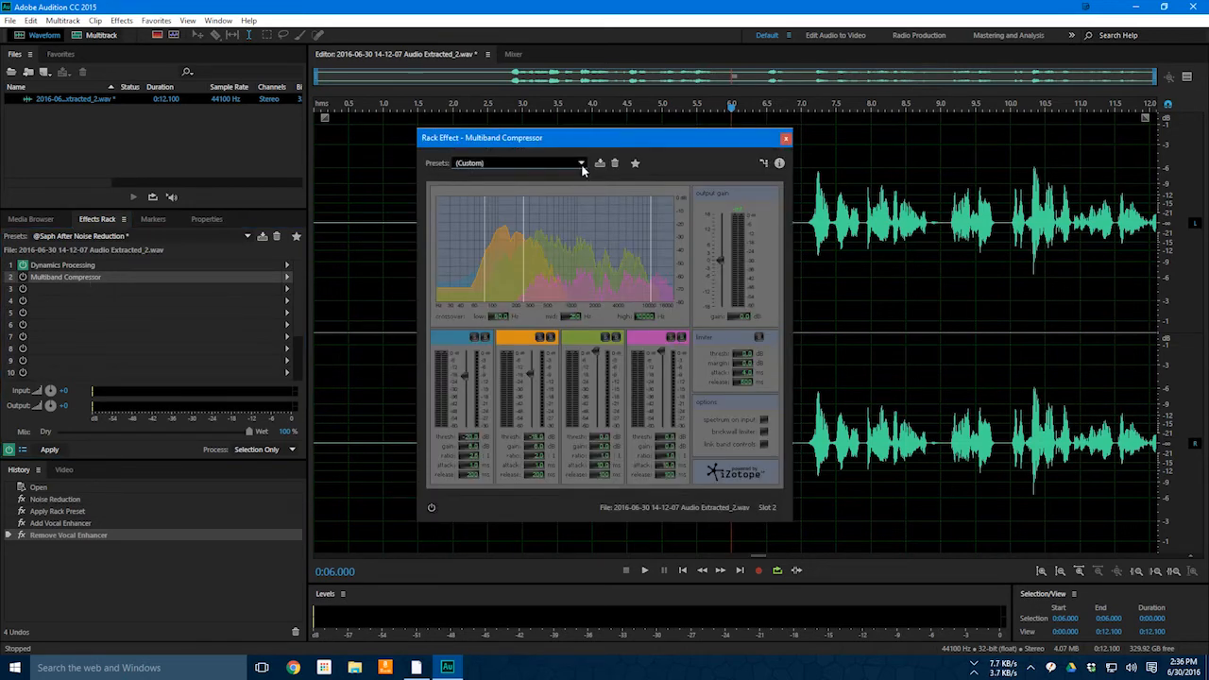
pyautogui.click(581, 165)
pyautogui.click(497, 260)
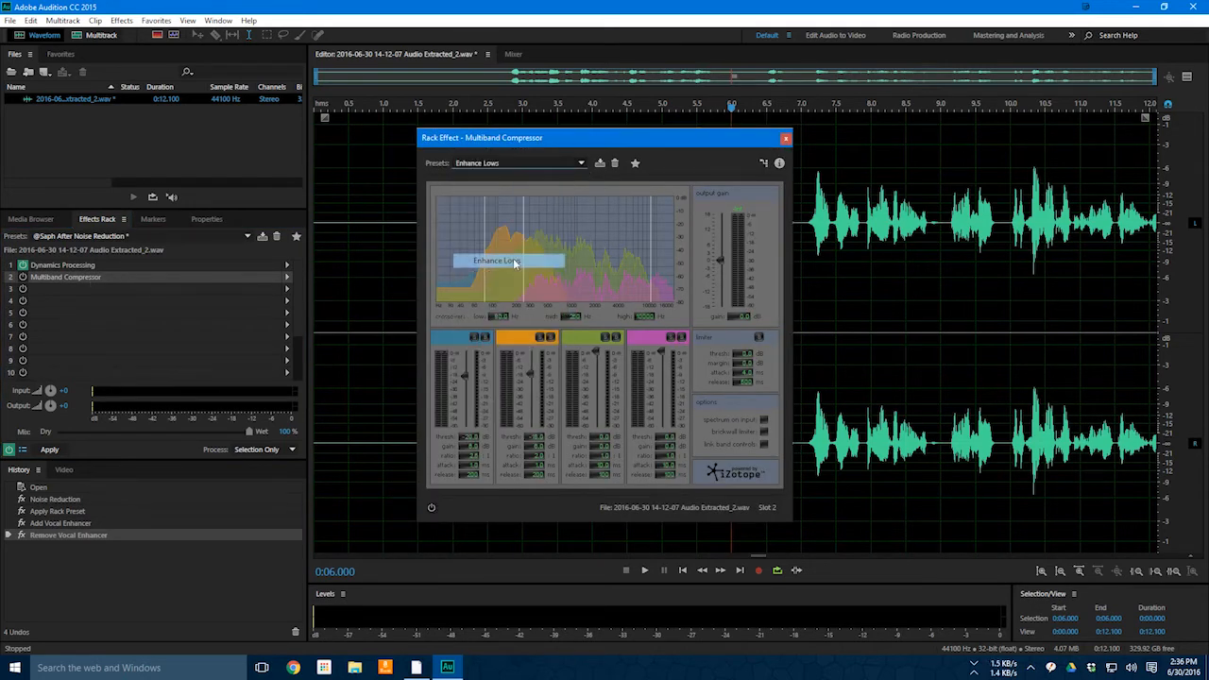
pyautogui.click(785, 138)
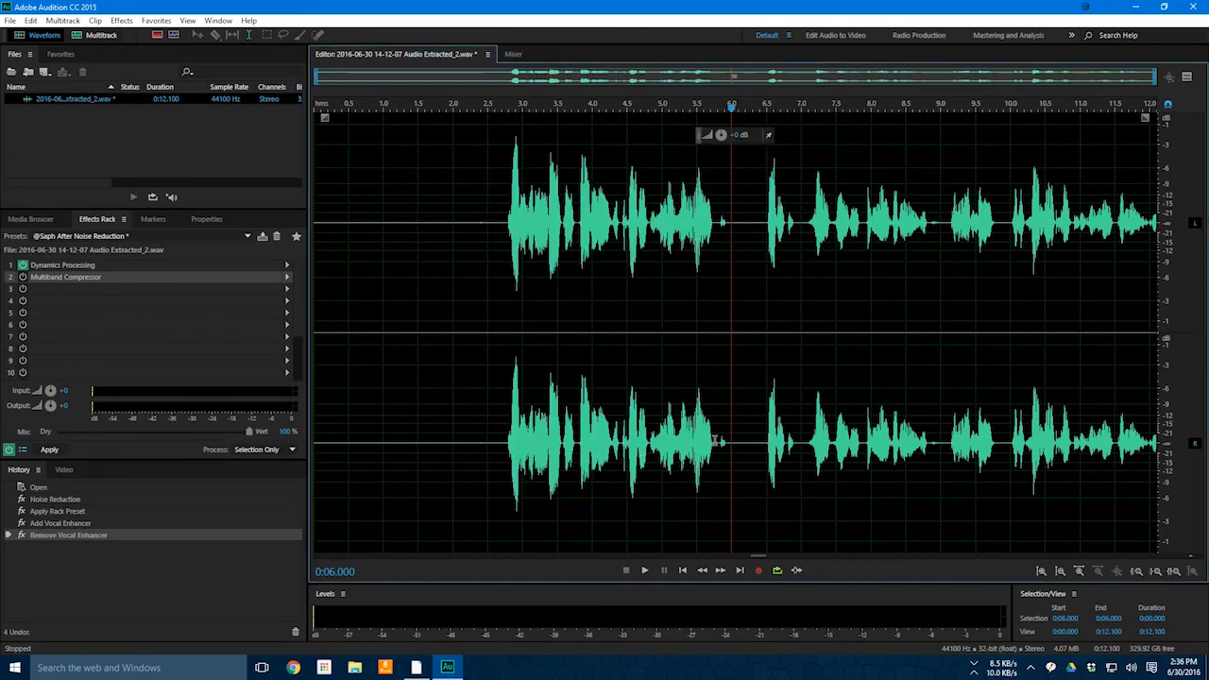
# - Select the speech from about 2.7 to 5.8 seconds, play it with the Multiband Compressor switched on, and clear the selection
pyautogui.moveTo(714, 442); pyautogui.dragTo(501, 416)
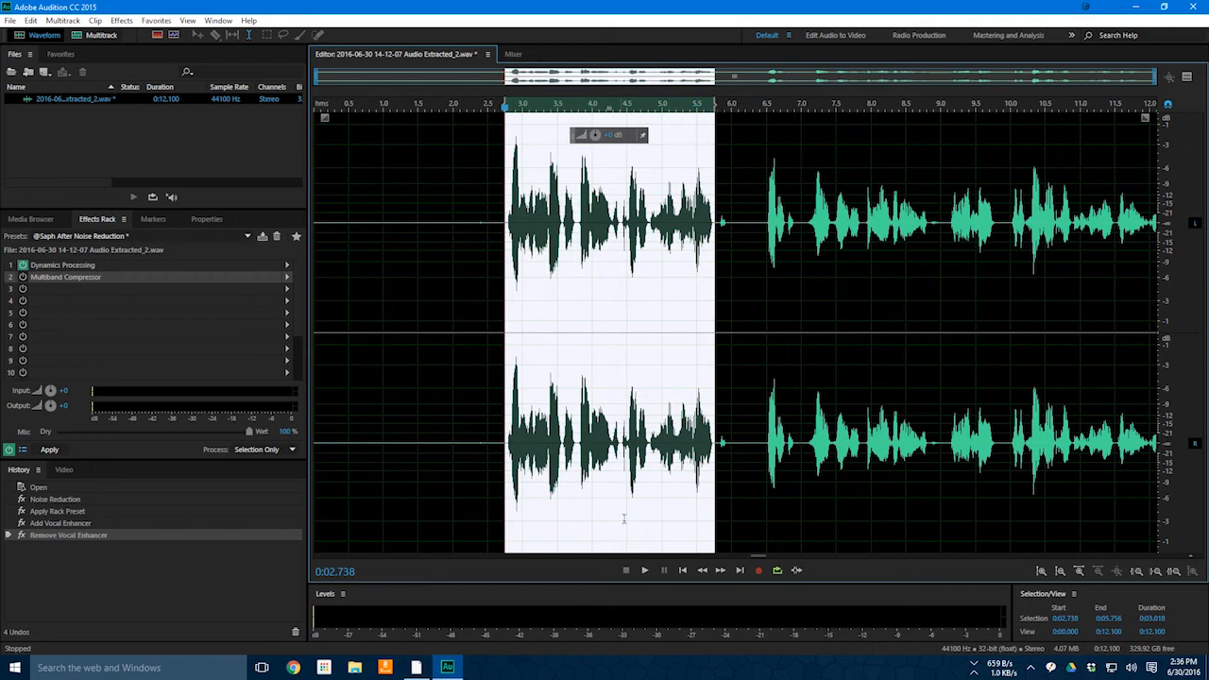
pyautogui.click(644, 570)
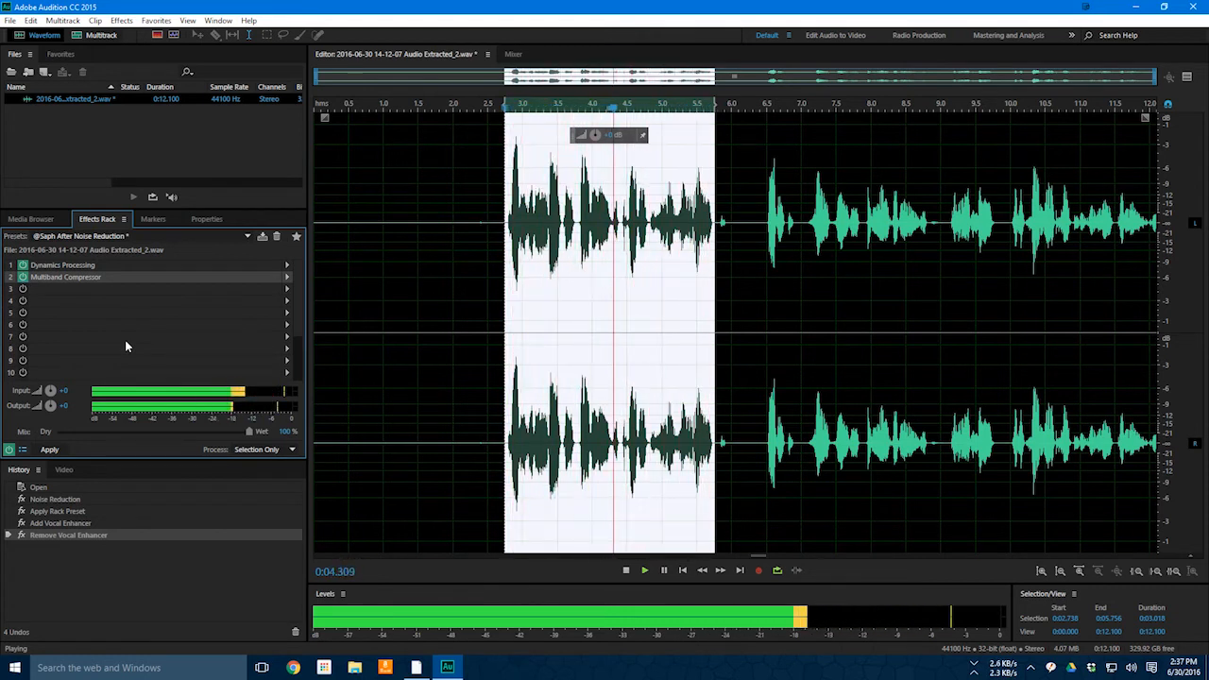
pyautogui.click(626, 570)
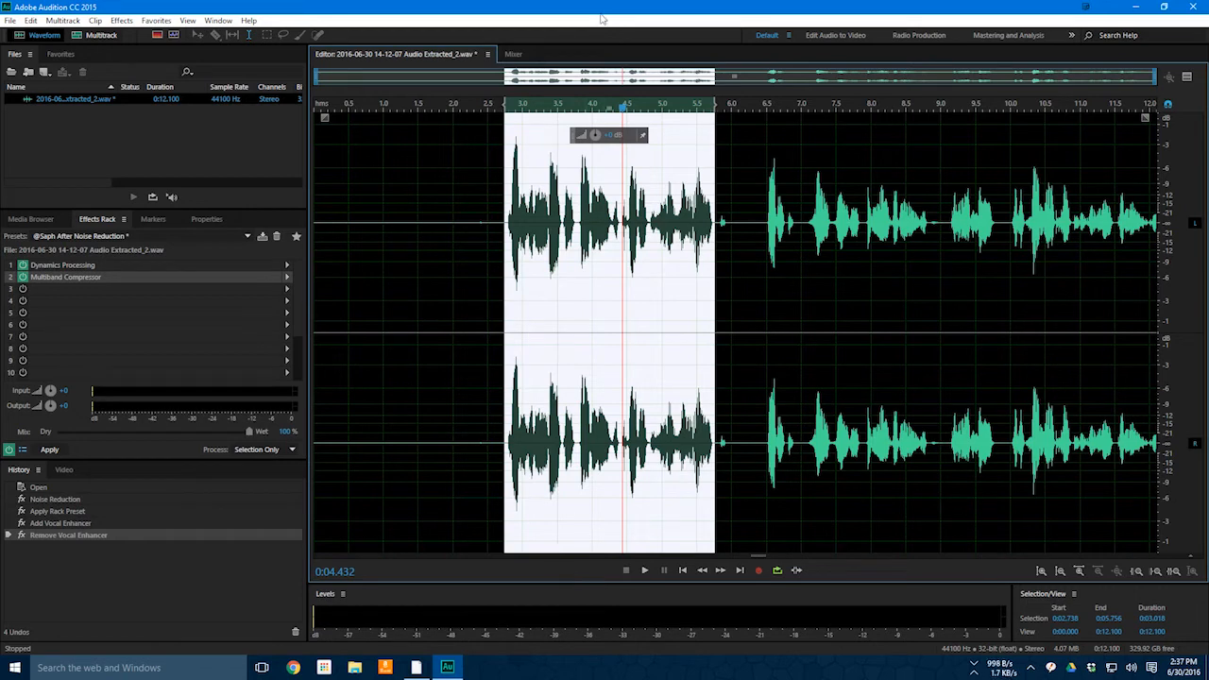
pyautogui.click(823, 264)
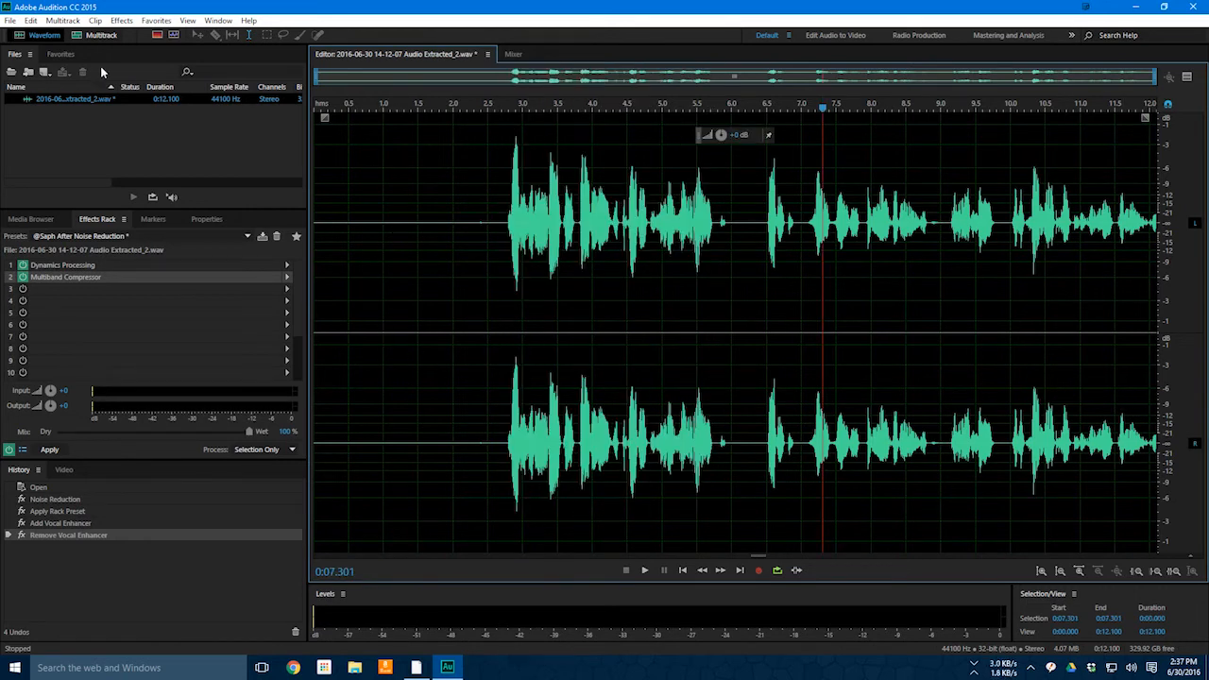
# - Save the extracted audio file without applying the rack effects and close Audition, saving the changes again
pyautogui.click(10, 20)
pyautogui.click(49, 174)
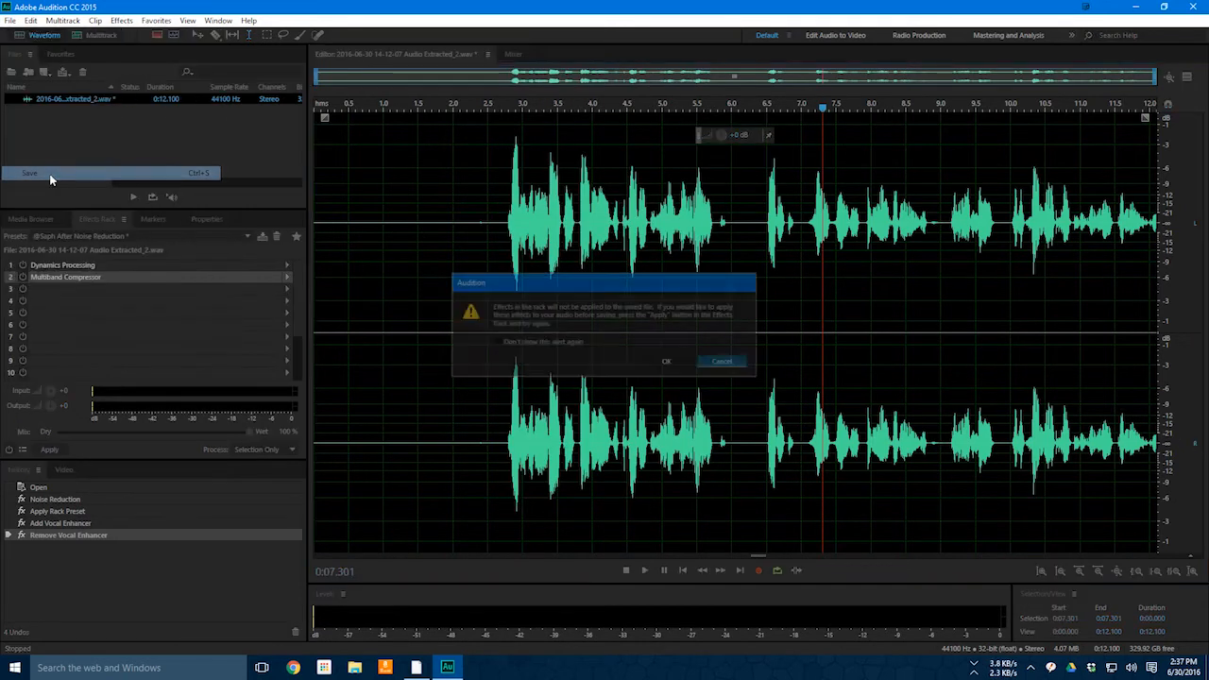
pyautogui.click(674, 365)
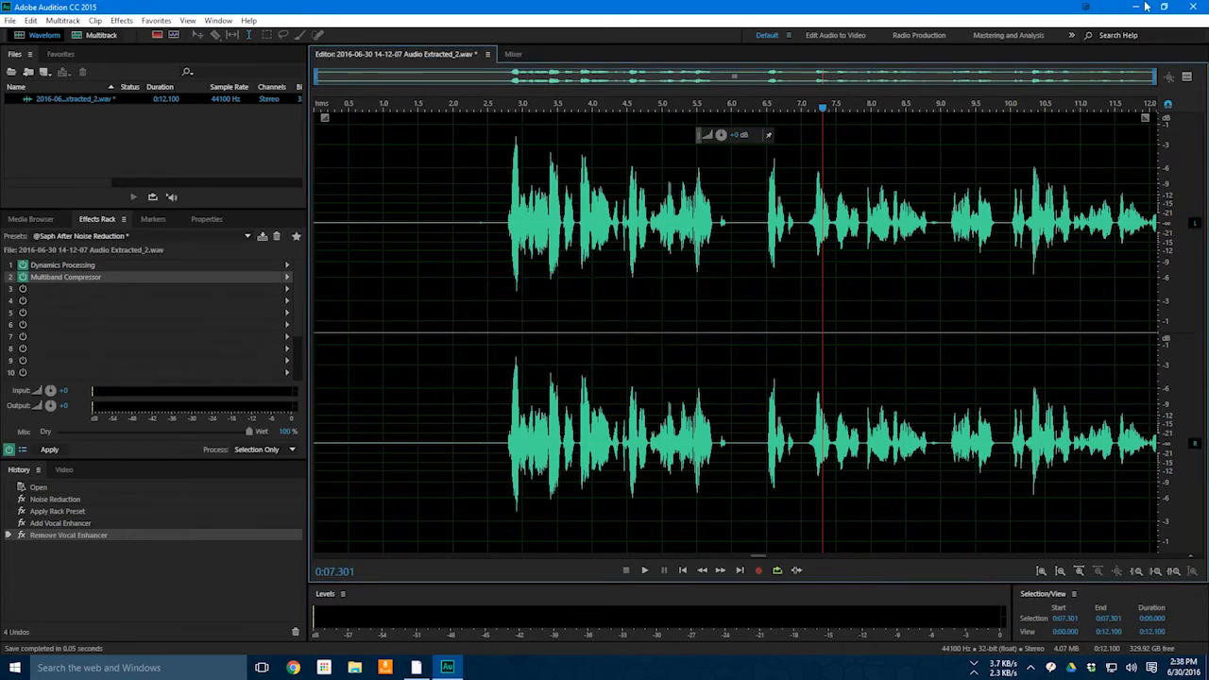
pyautogui.click(1193, 7)
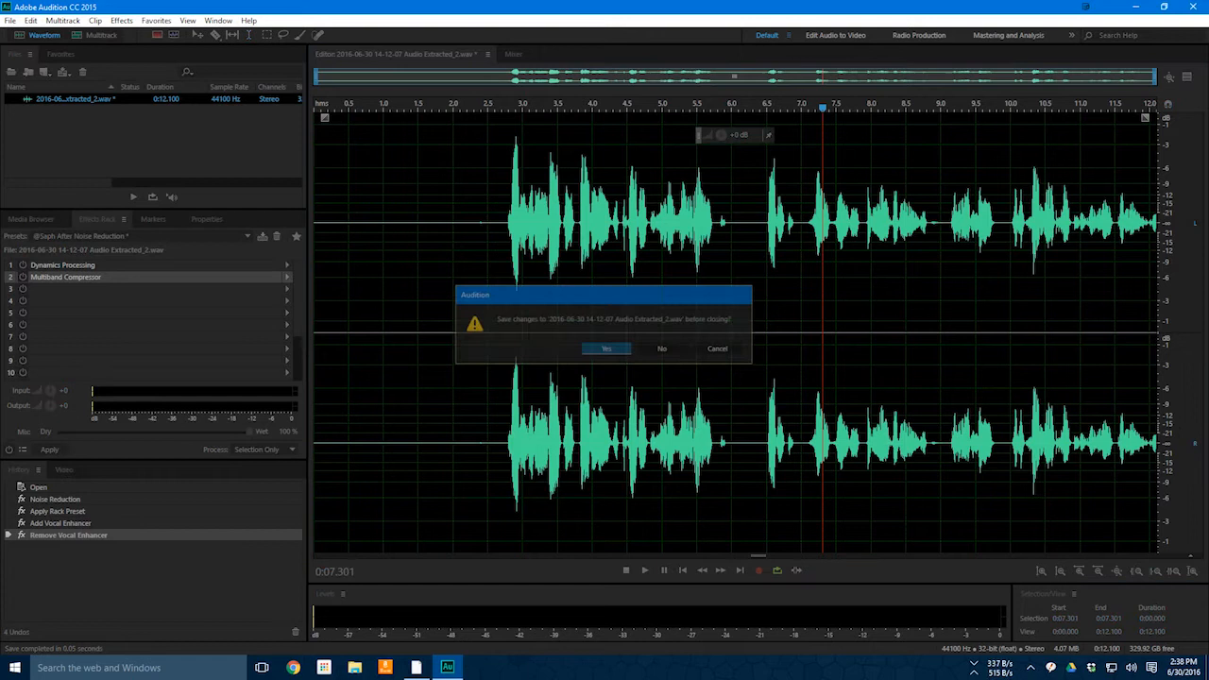
pyautogui.click(609, 351)
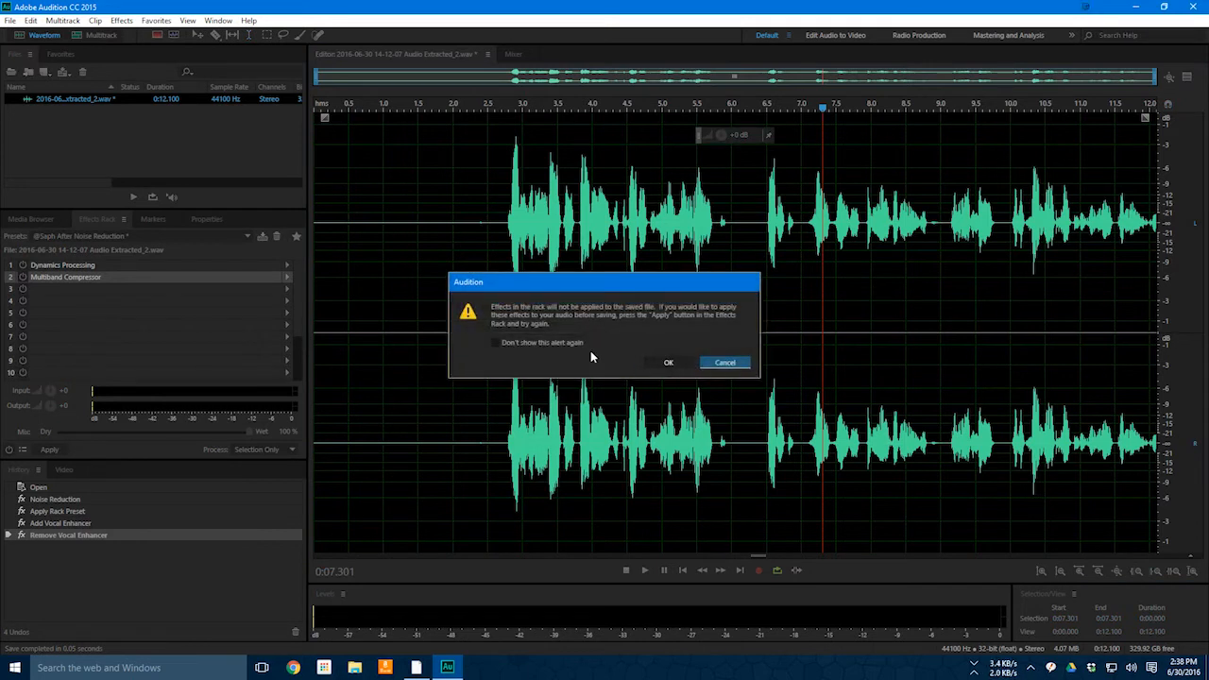
pyautogui.click(669, 362)
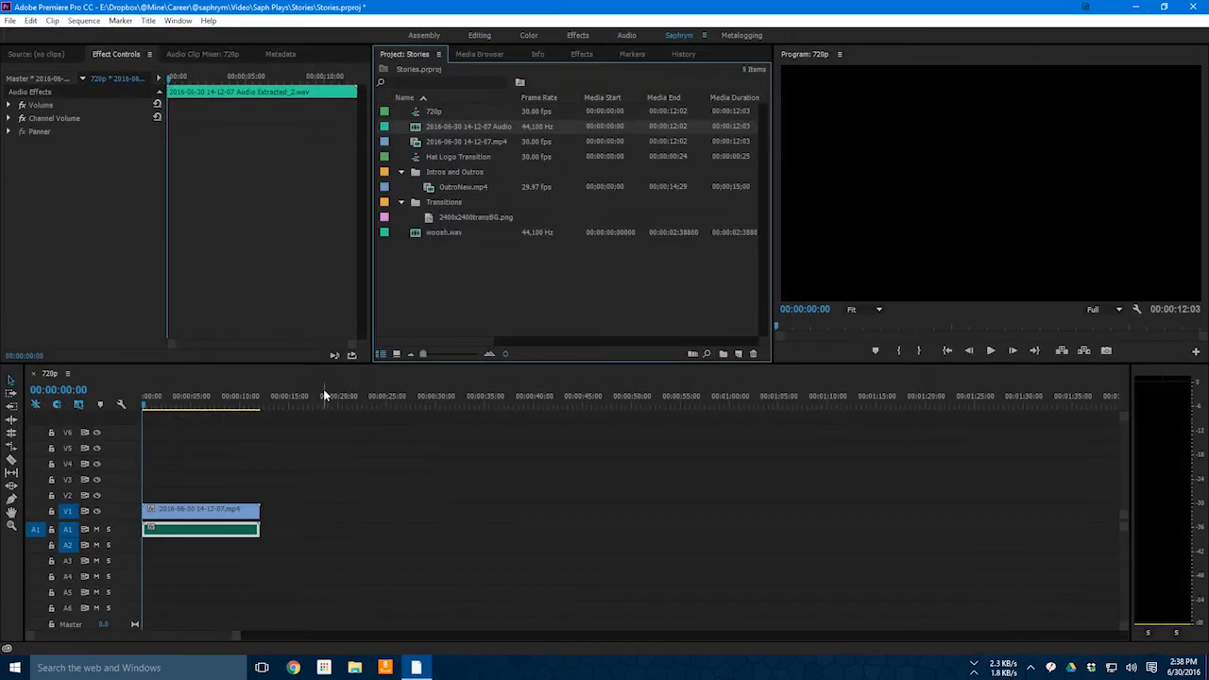
# - Preview the opening of the 720p sequence in Premiere Pro and reopen the A1 audio clip for editing in Adobe Audition
pyautogui.click(990, 350)
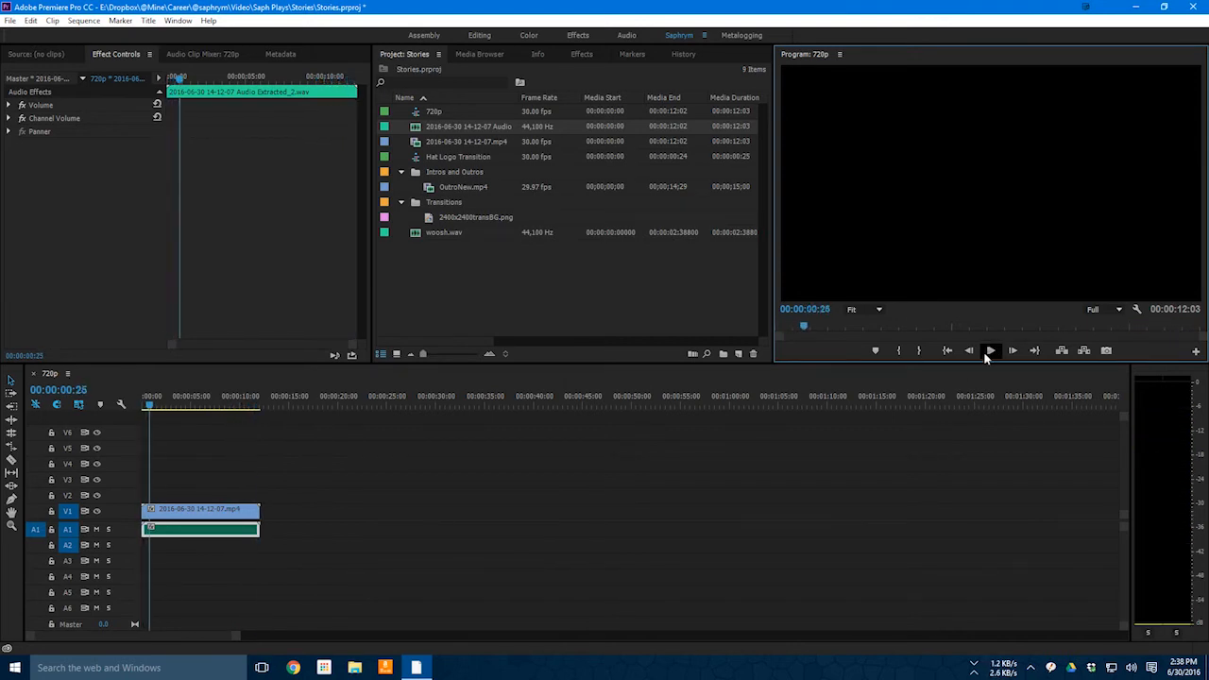
pyautogui.click(991, 350)
pyautogui.rightClick(185, 534)
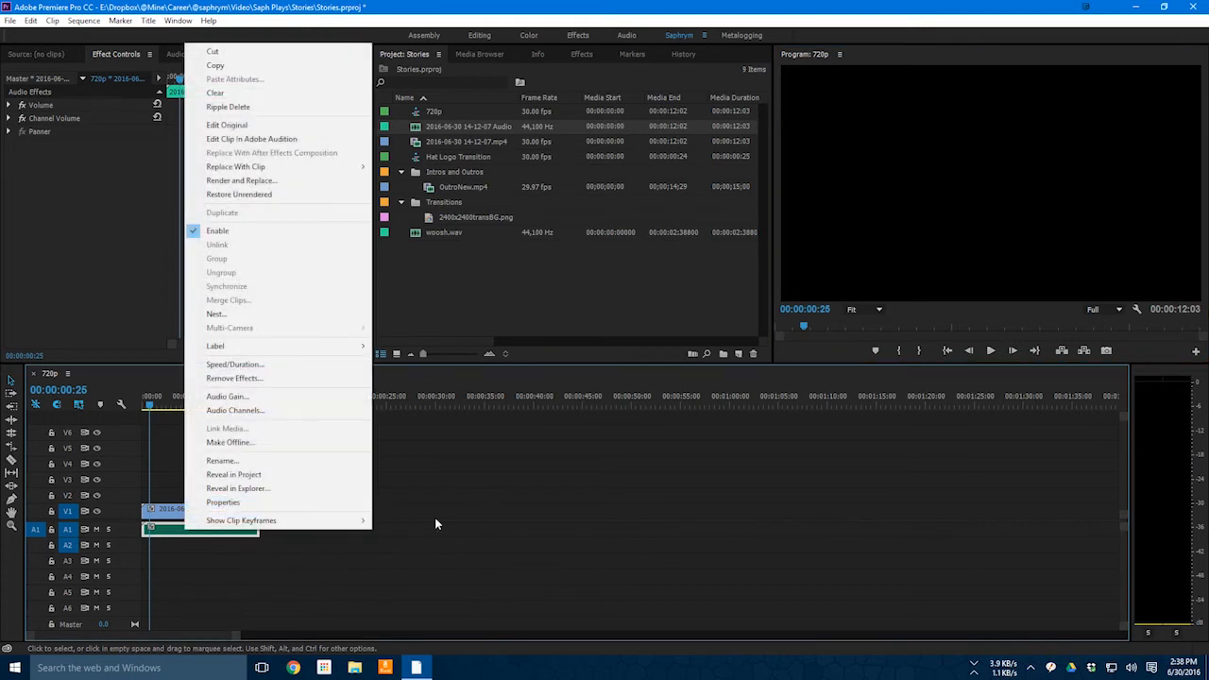
pyautogui.click(645, 409)
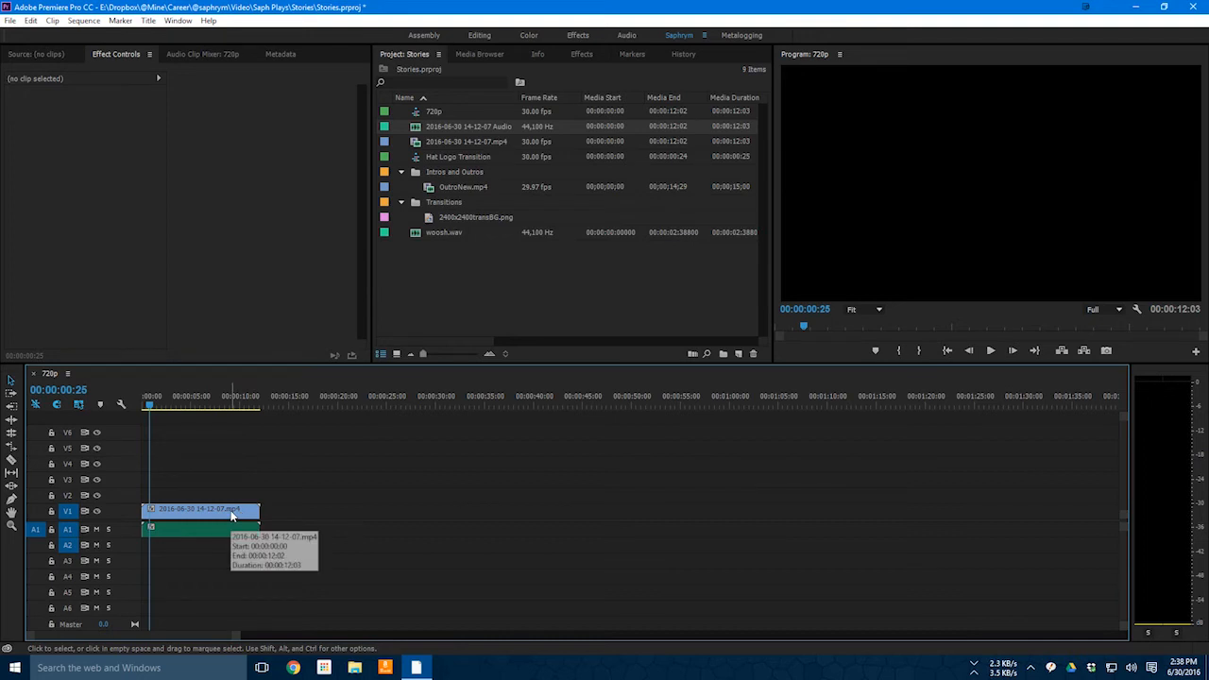
pyautogui.rightClick(196, 527)
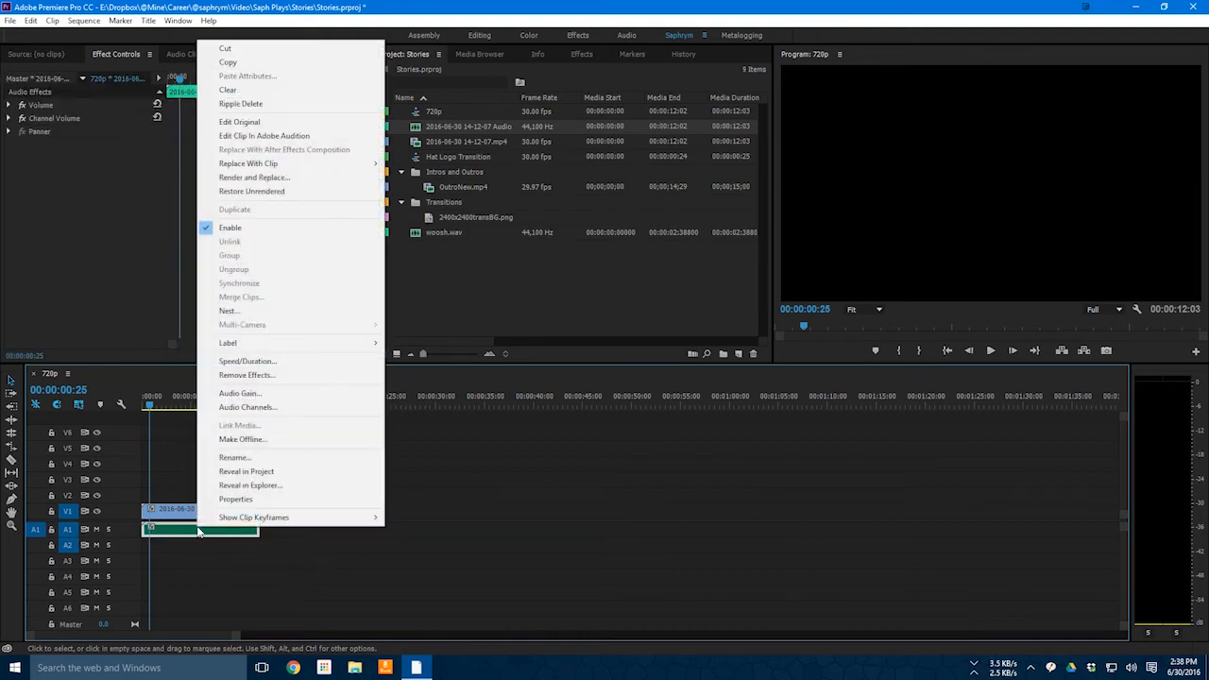
pyautogui.click(244, 141)
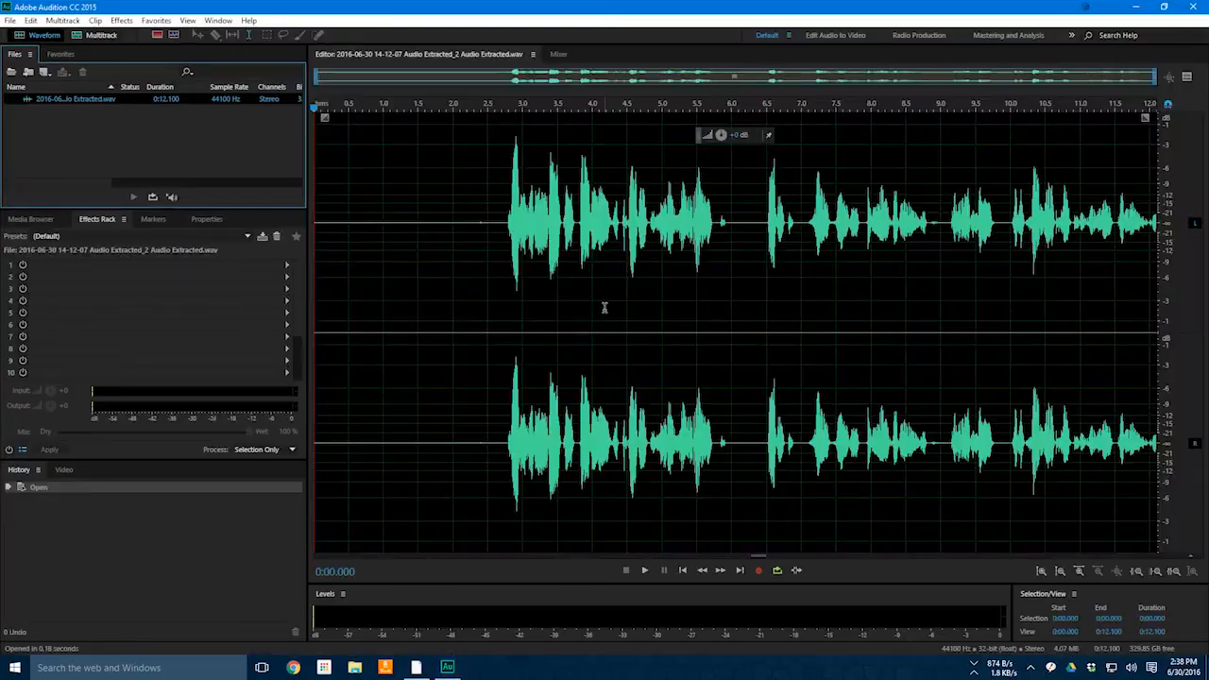
# - Examine the Capture Noise Print command for the silent opening and the Noise Reduction effect settings without applying them
pyautogui.moveTo(500, 444); pyautogui.dragTo(315, 283)
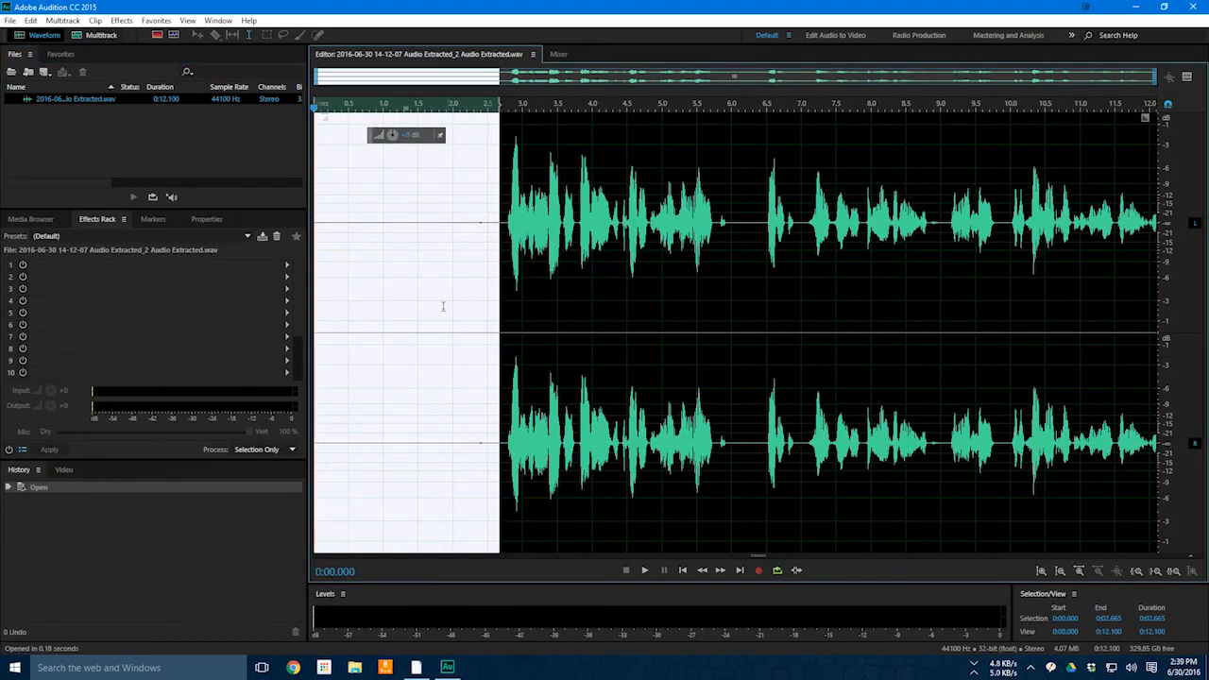
pyautogui.click(120, 20)
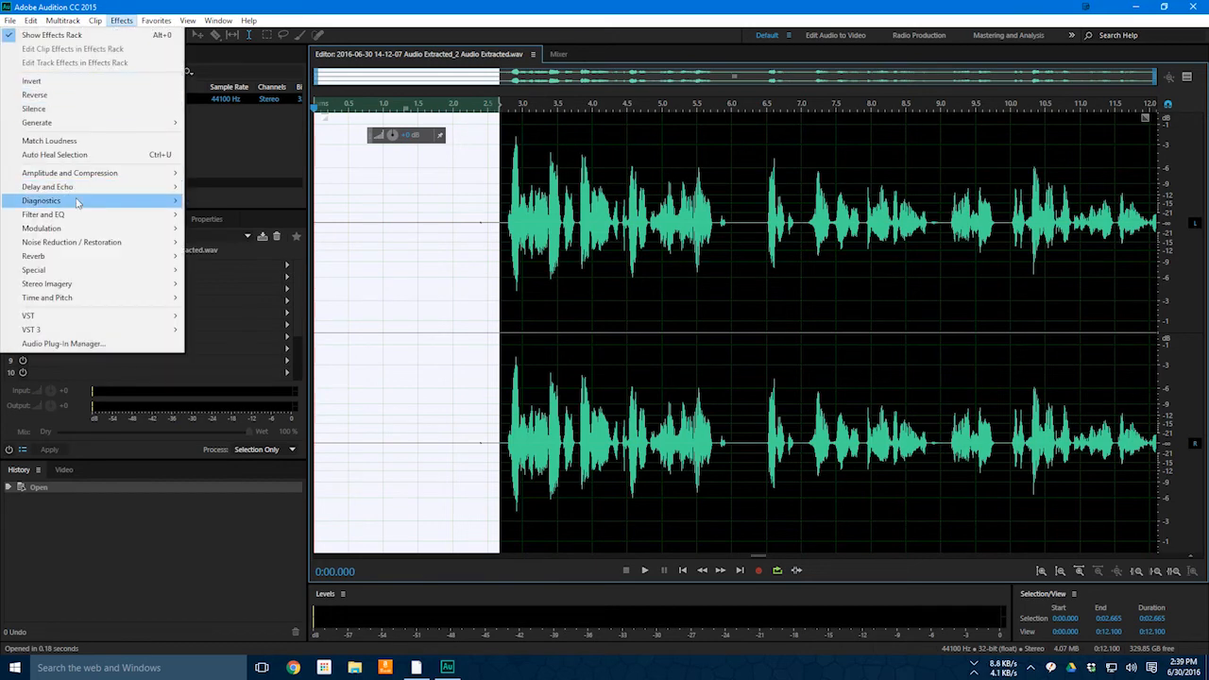
pyautogui.moveTo(72, 244)
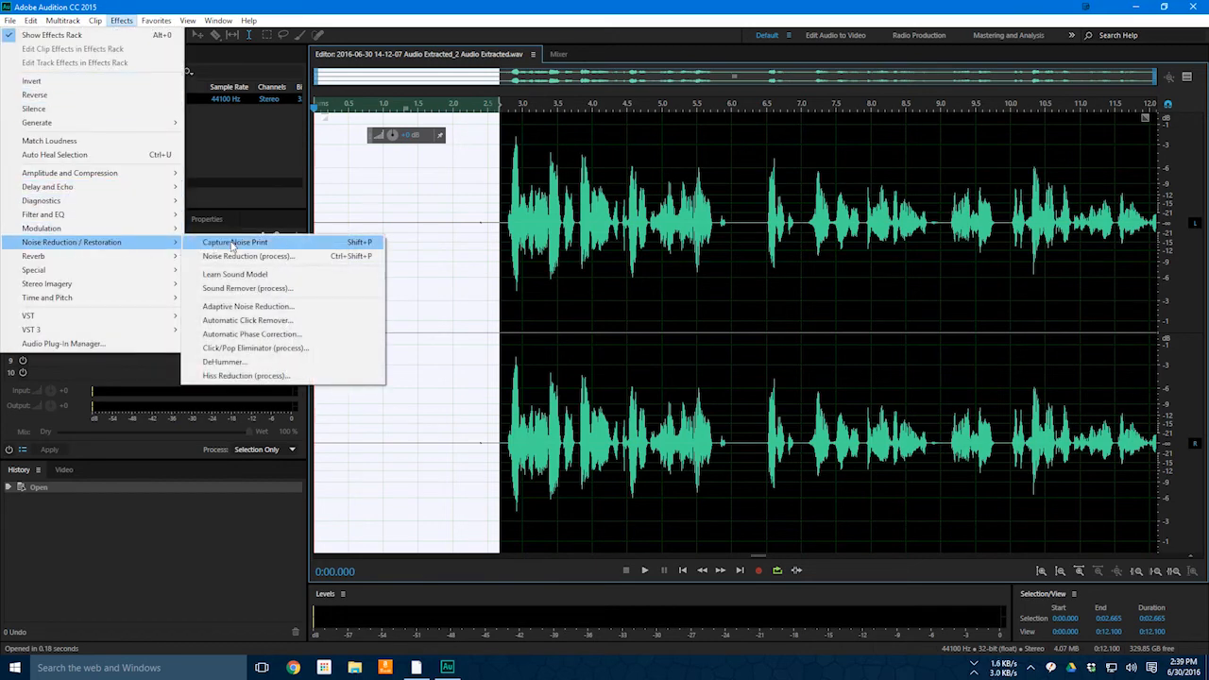
pyautogui.click(560, 13)
pyautogui.click(605, 369)
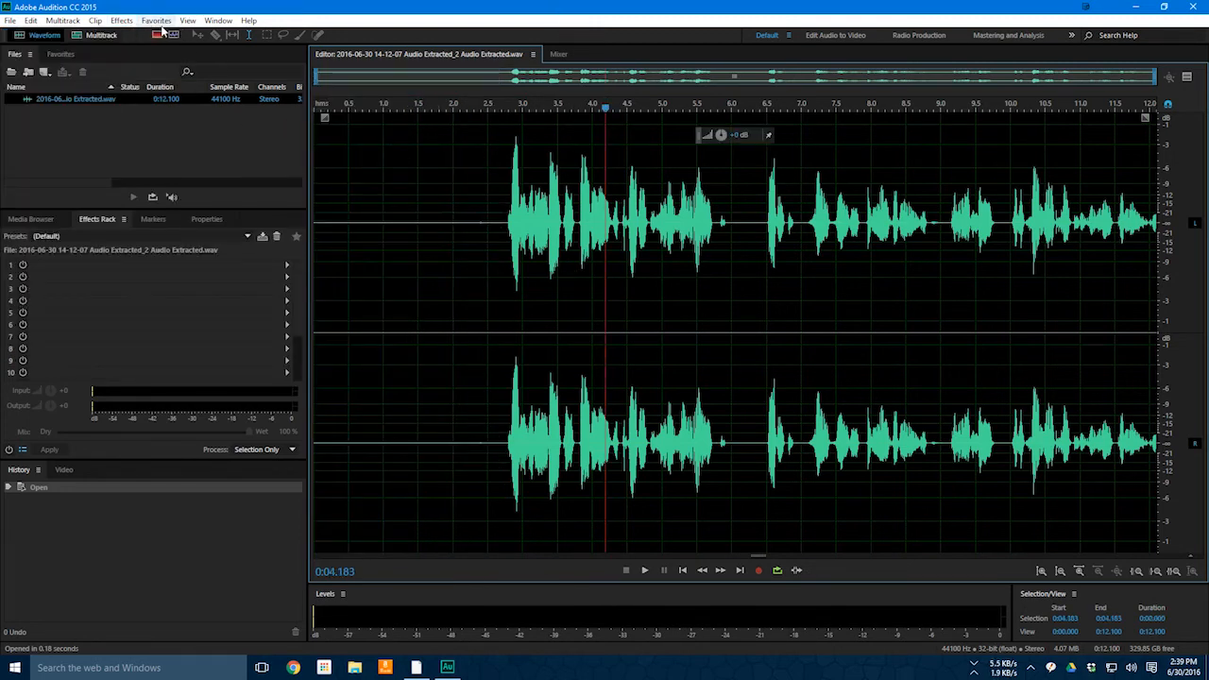
pyautogui.click(123, 21)
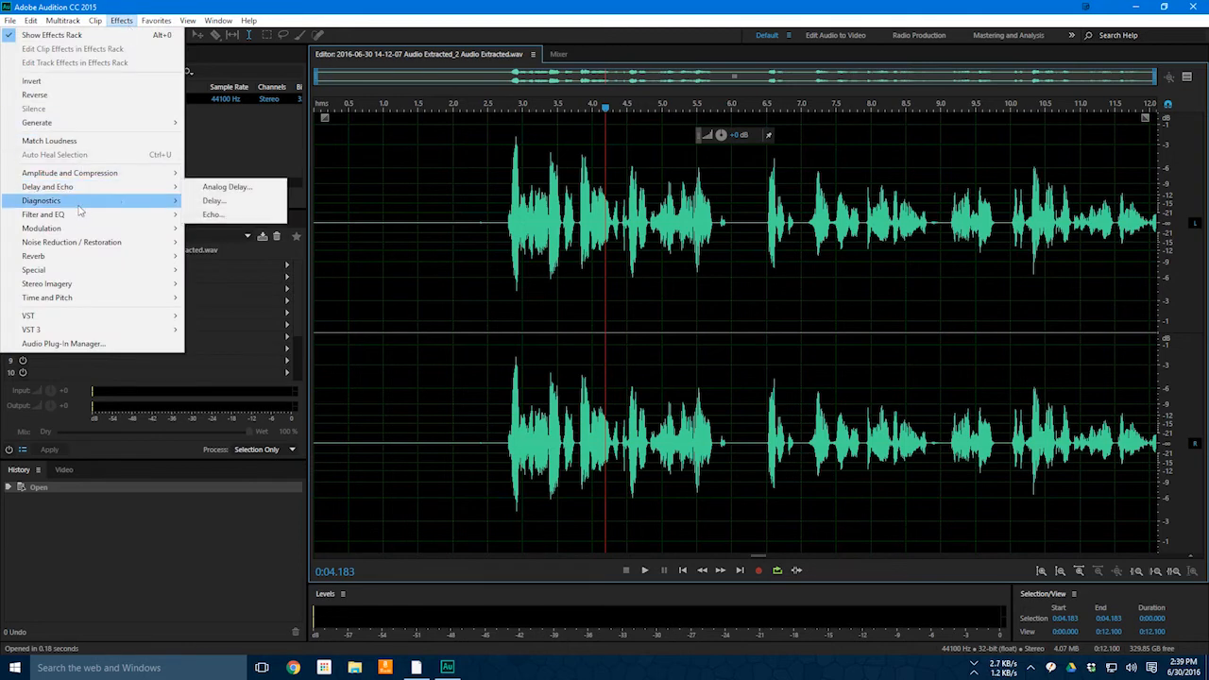
pyautogui.moveTo(85, 242)
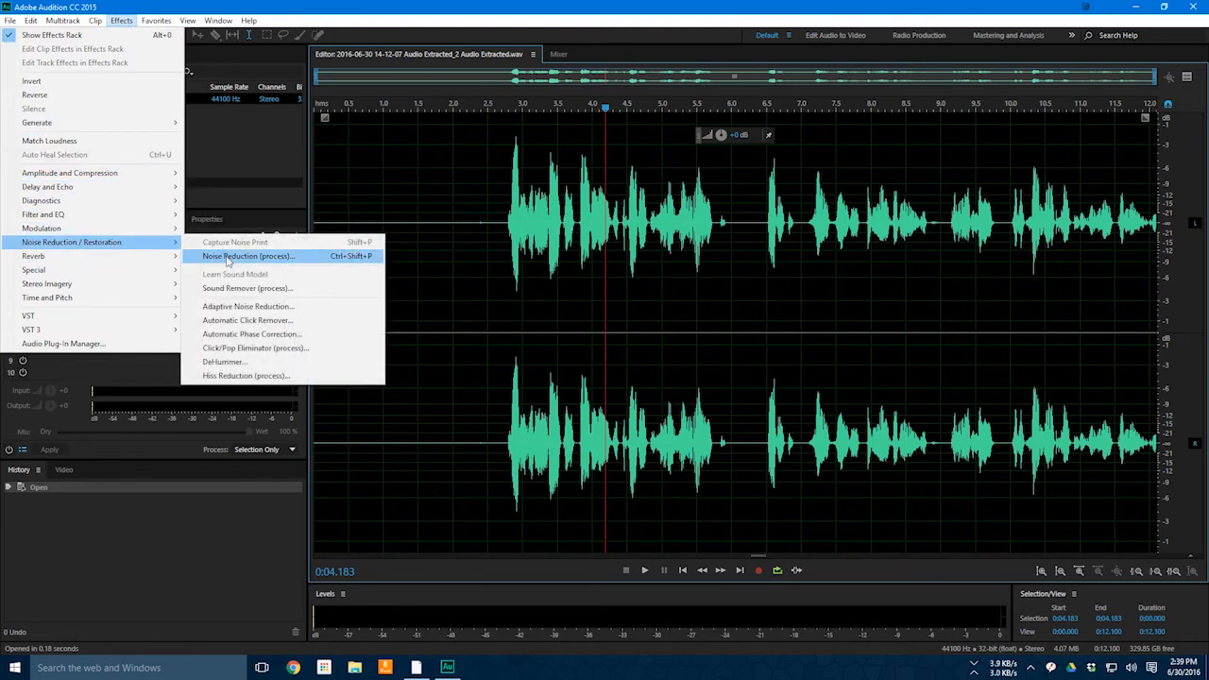
pyautogui.click(359, 256)
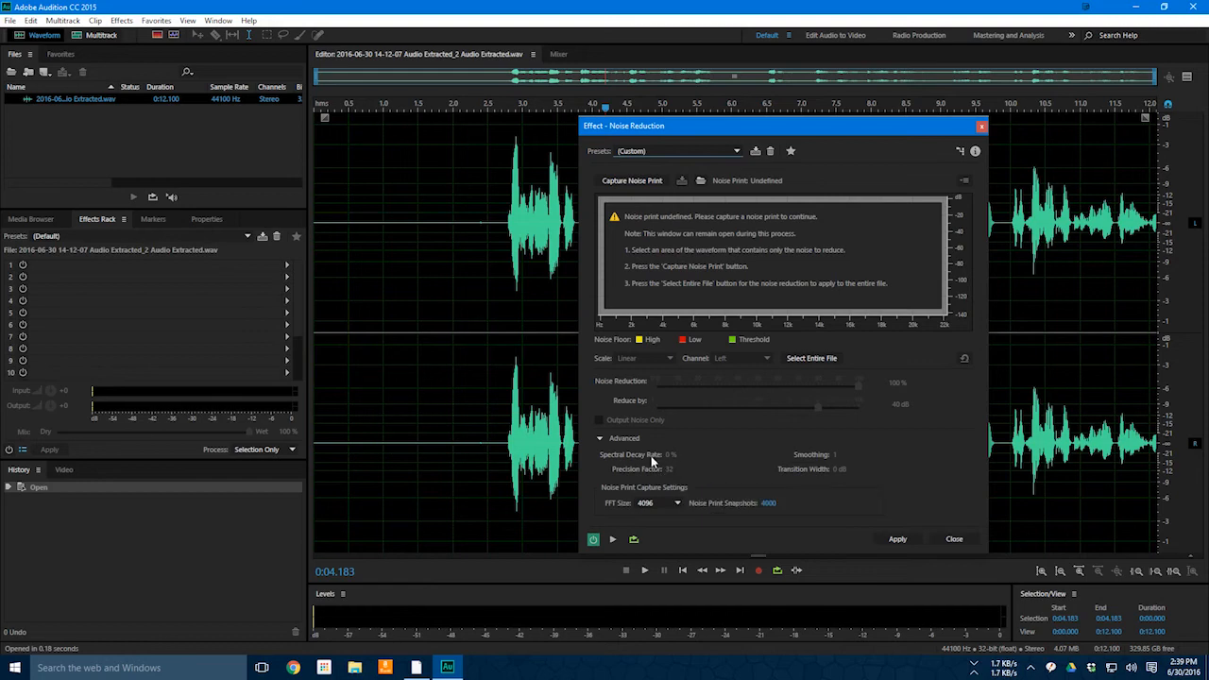
pyautogui.click(954, 539)
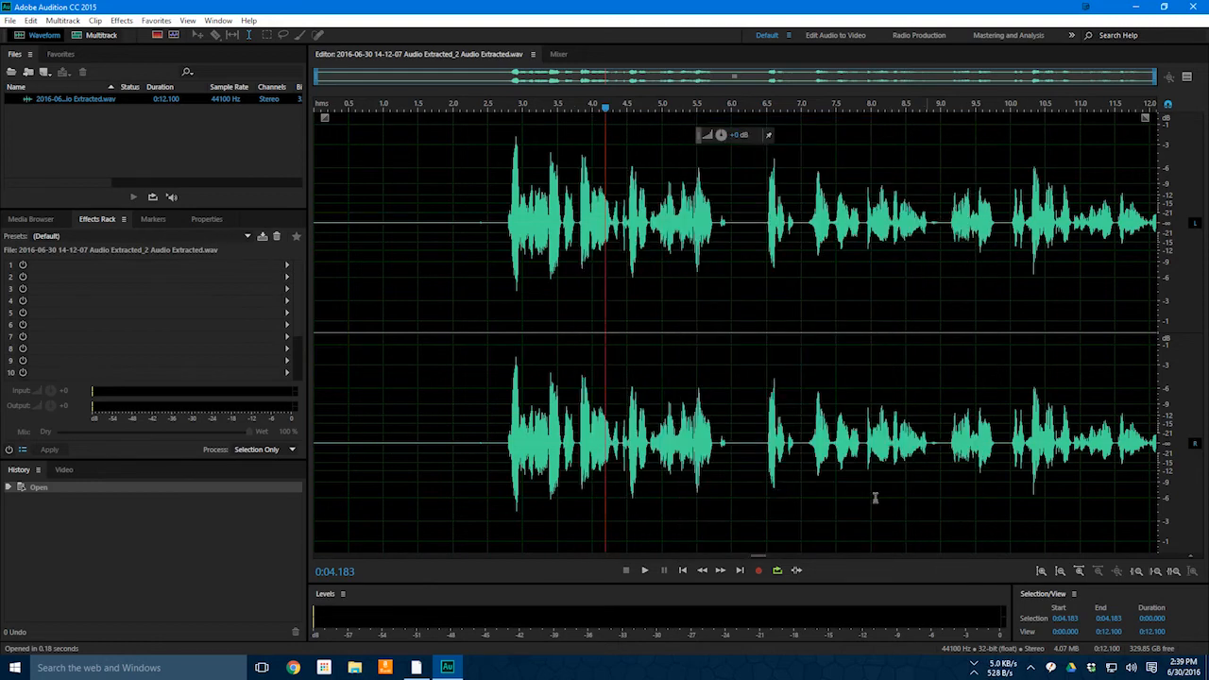
pyautogui.click(251, 241)
pyautogui.click(312, 135)
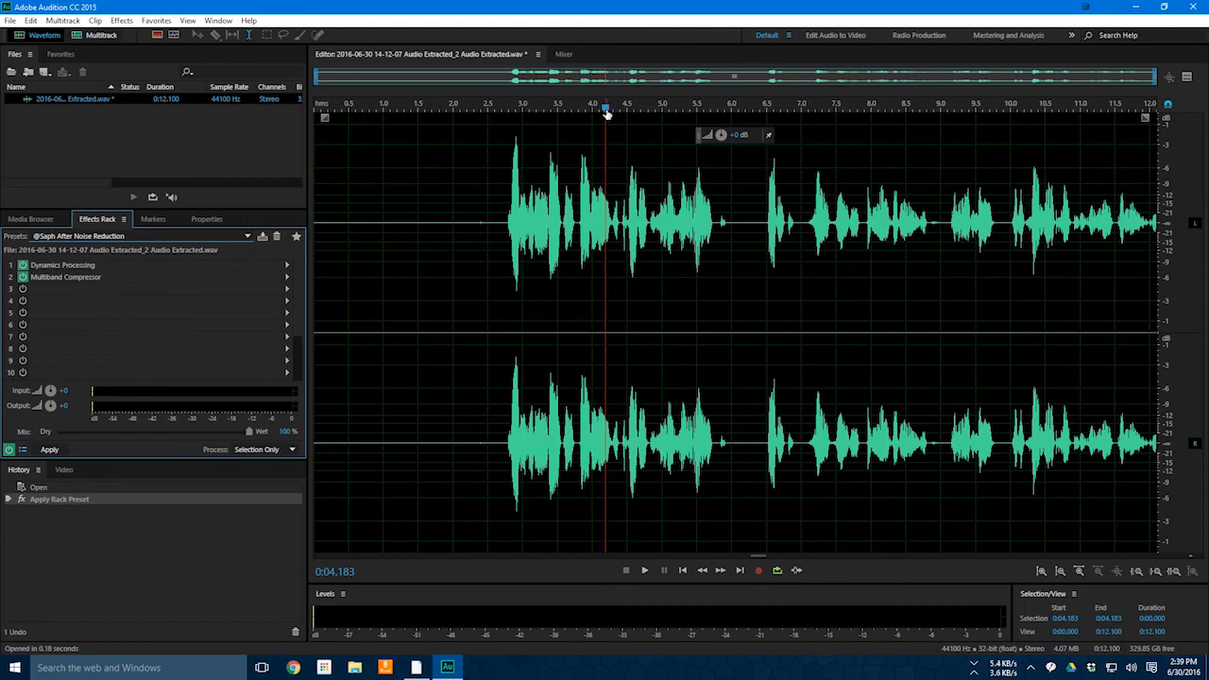
pyautogui.moveTo(606, 111); pyautogui.dragTo(508, 111)
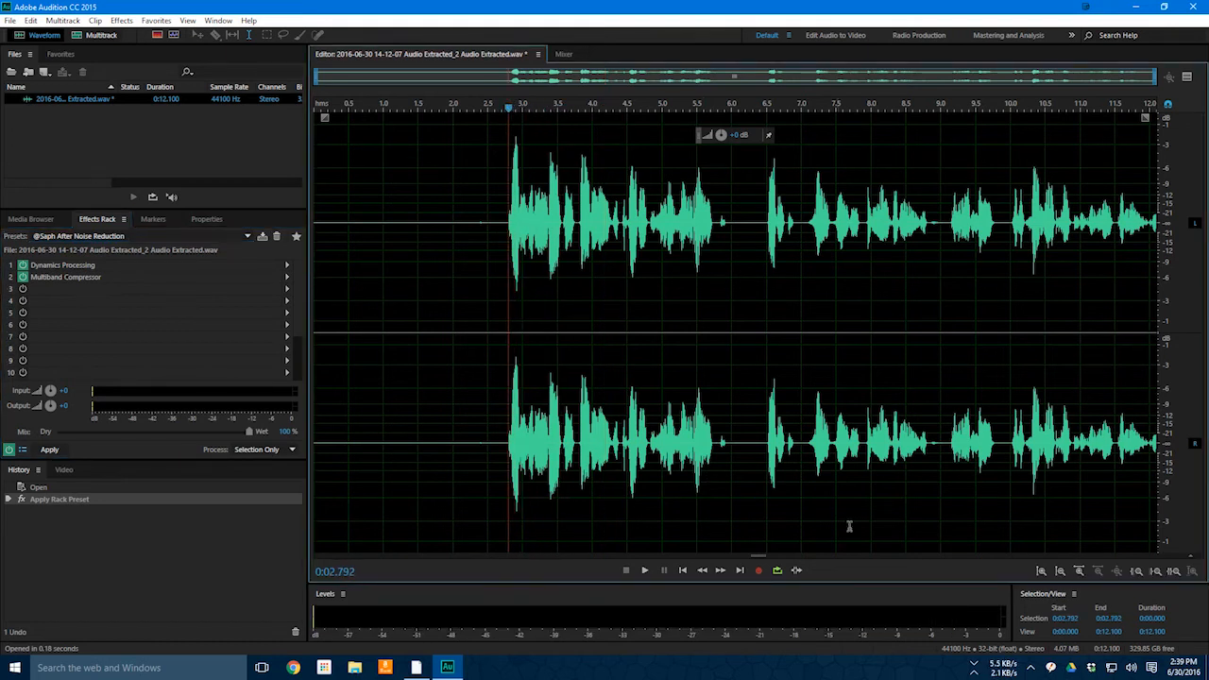
pyautogui.click(644, 570)
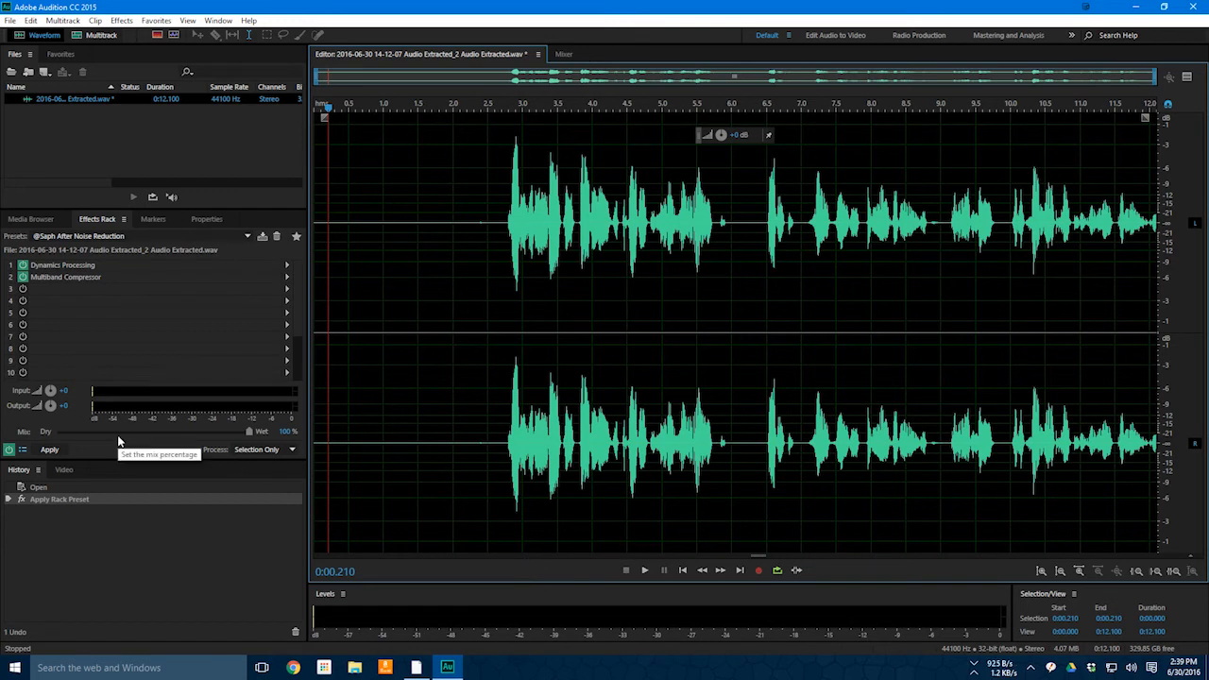
# - Apply the rack effects to the entire audio file, clear the selection and save the file
pyautogui.click(61, 448)
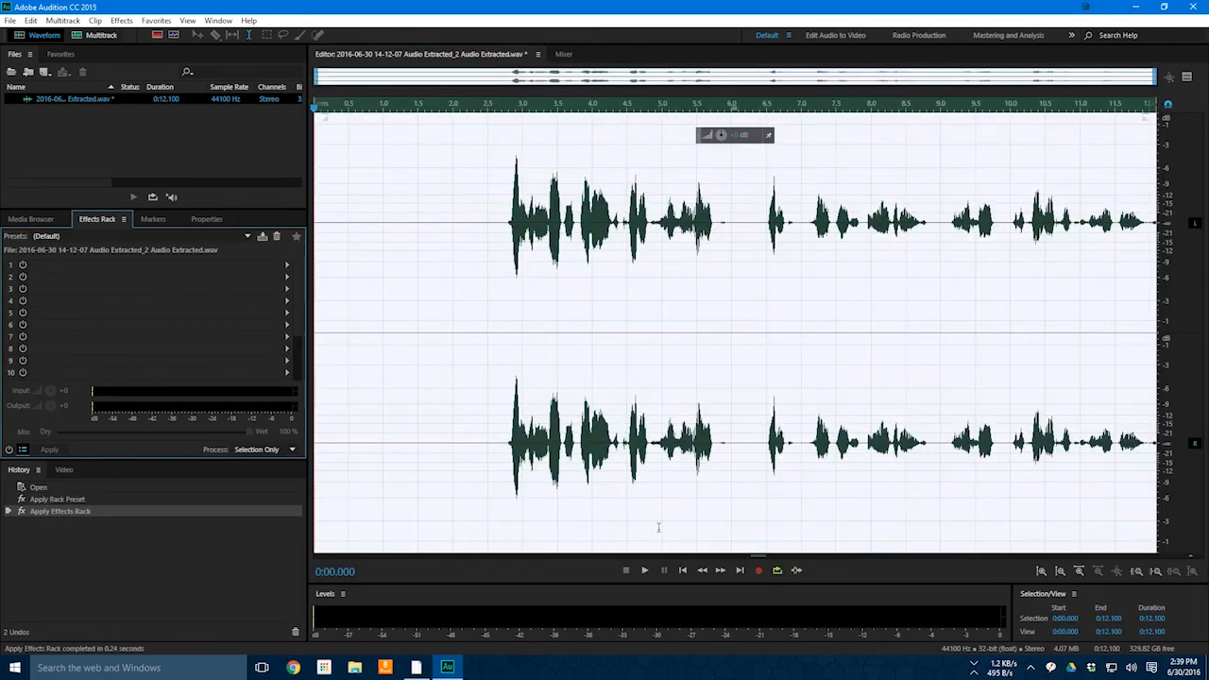
pyautogui.click(658, 527)
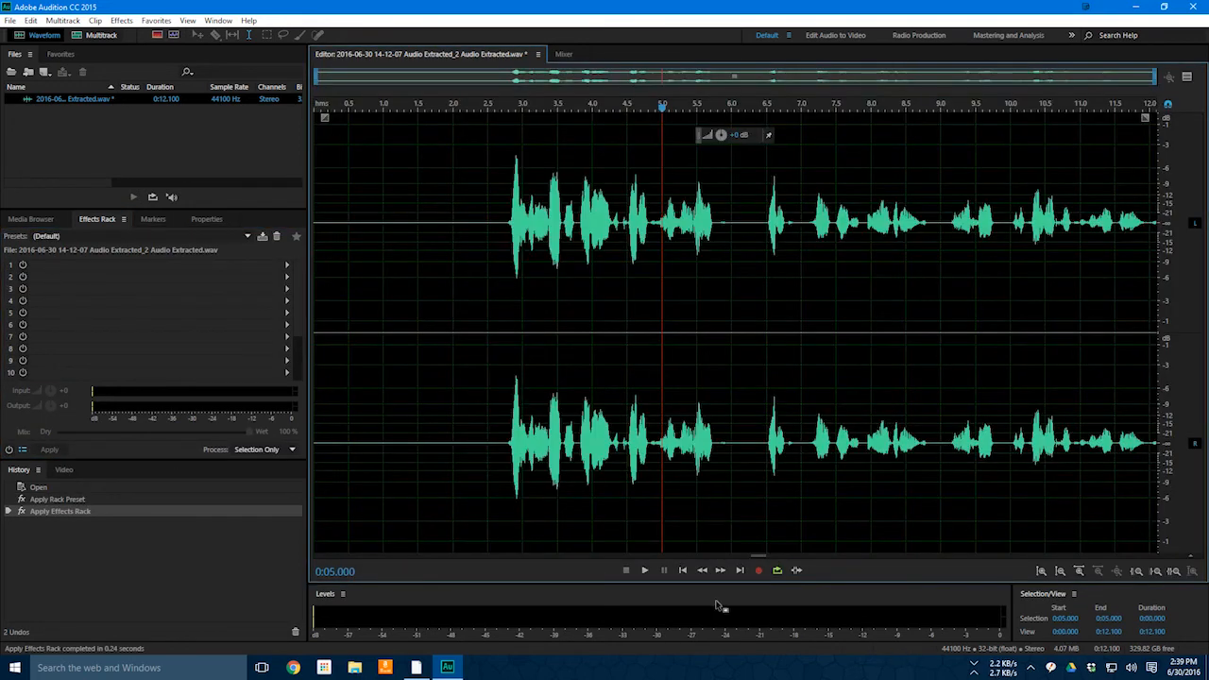
pyautogui.click(10, 20)
pyautogui.click(136, 173)
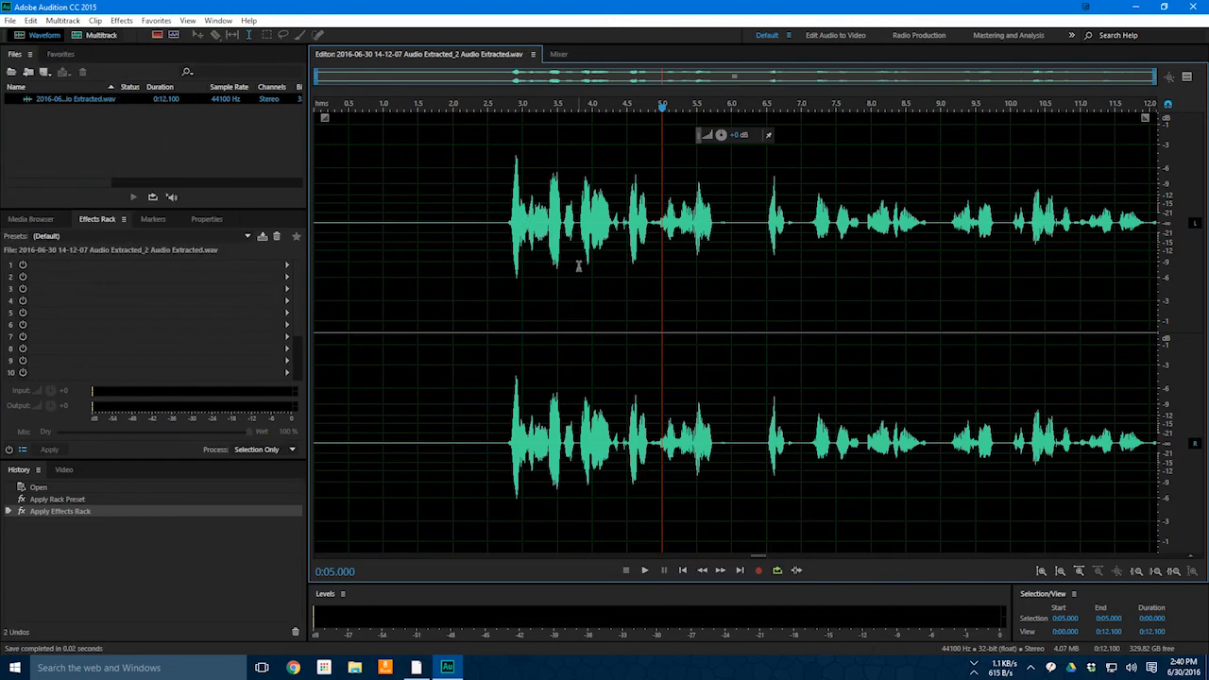
# - Close Audition to return to Premiere Pro and play the 720p sequence from the start to review the processed voice
pyautogui.click(1199, 7)
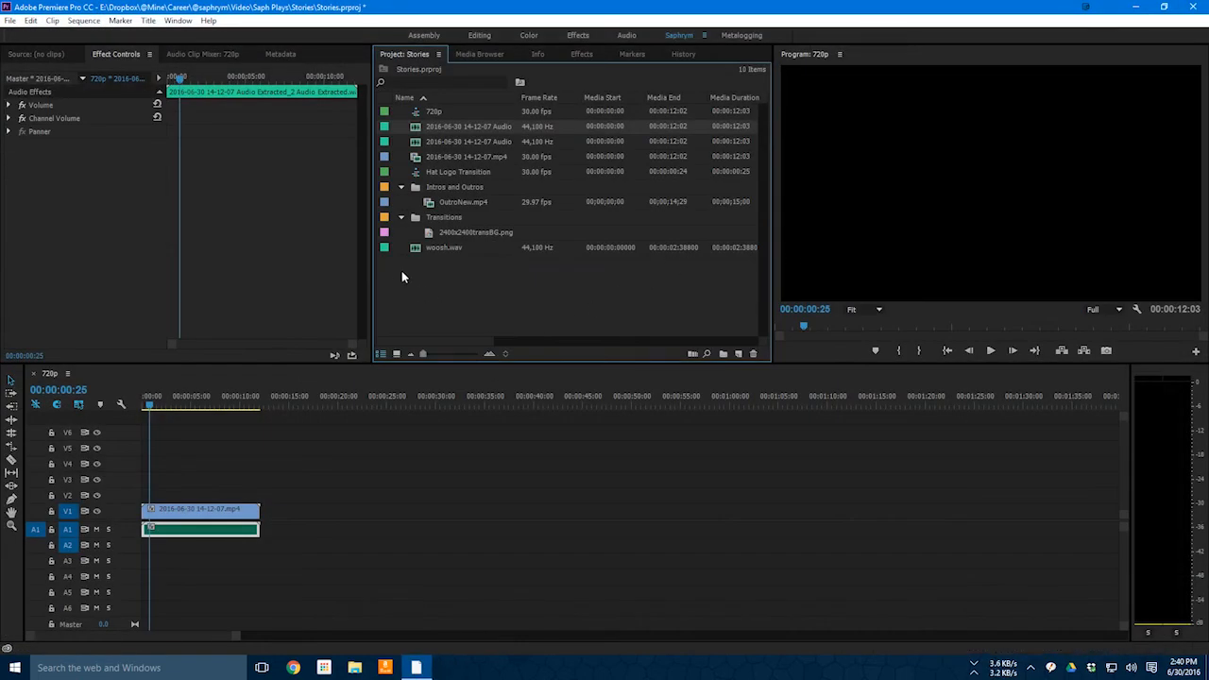
pyautogui.moveTo(148, 404); pyautogui.dragTo(127, 399)
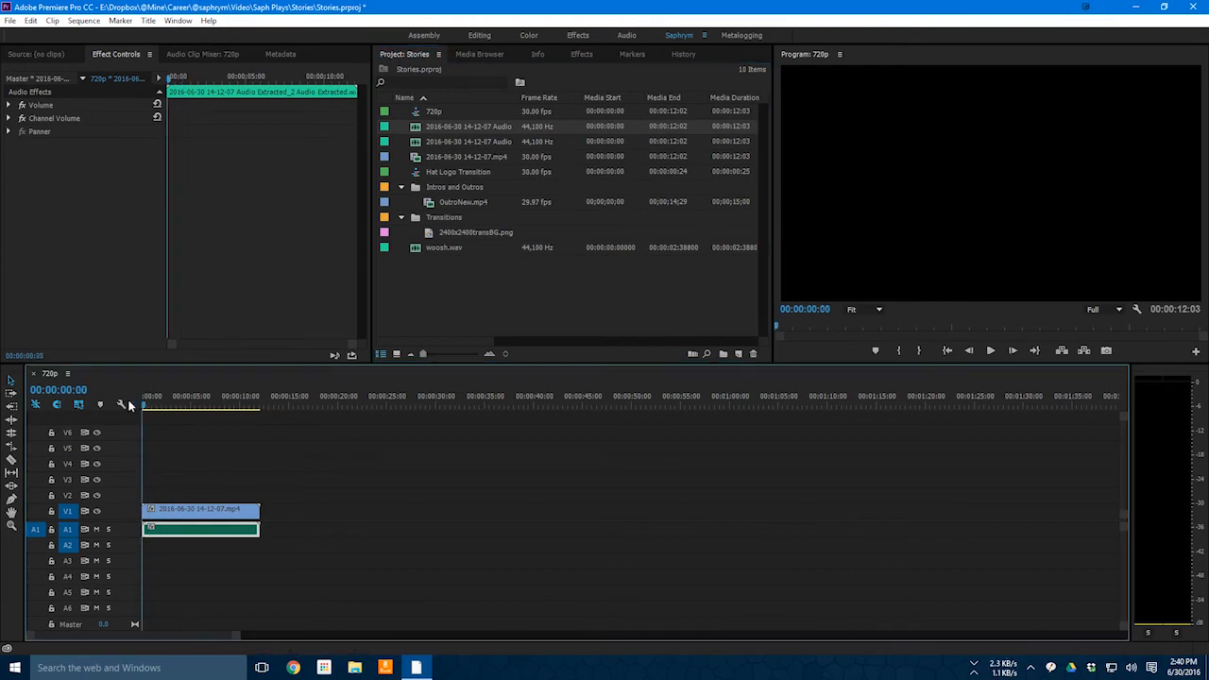
pyautogui.click(990, 352)
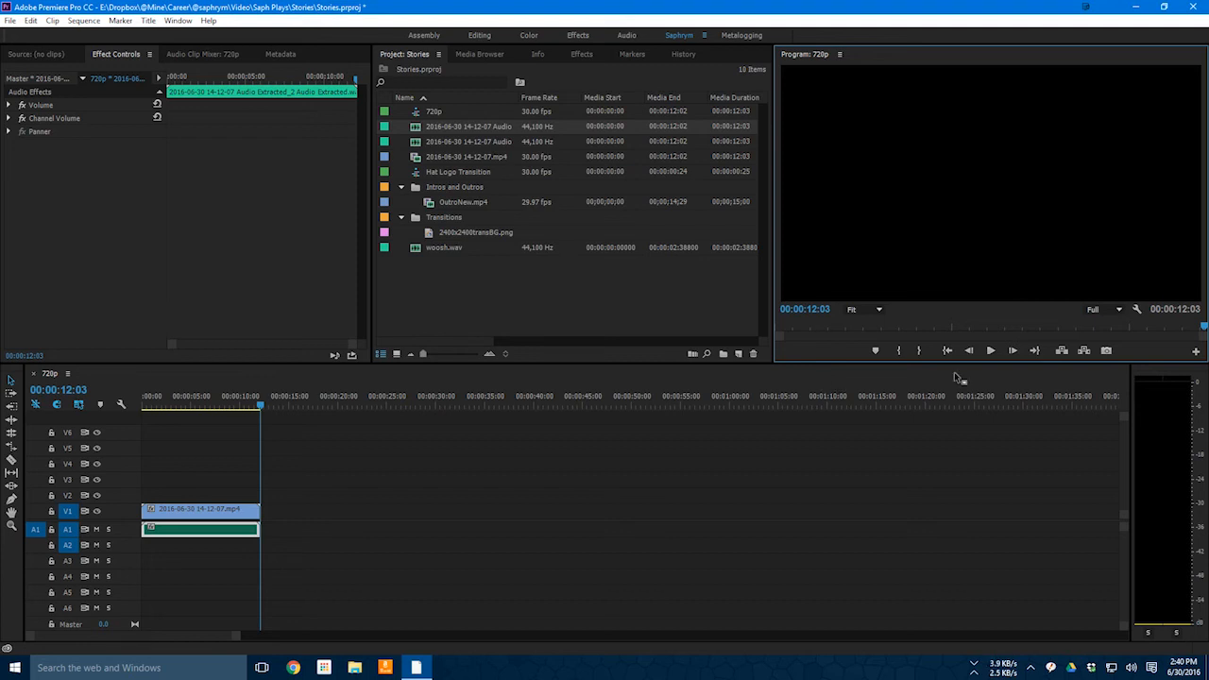
pyautogui.click(989, 350)
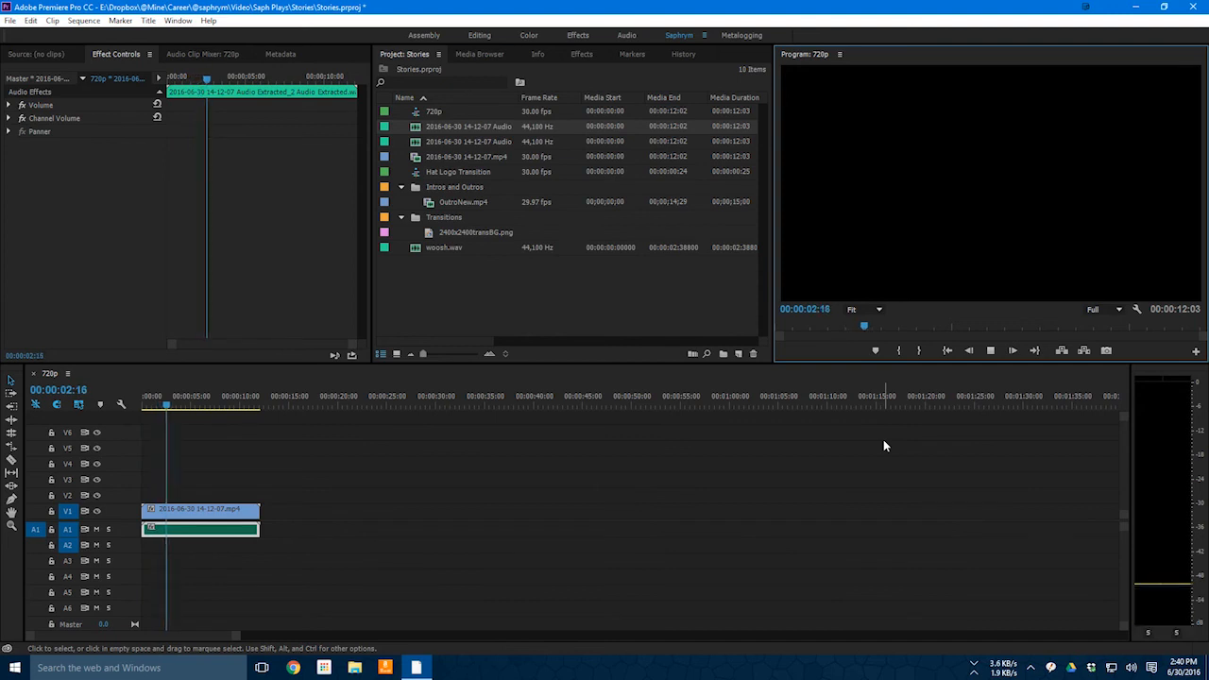
pyautogui.click(989, 350)
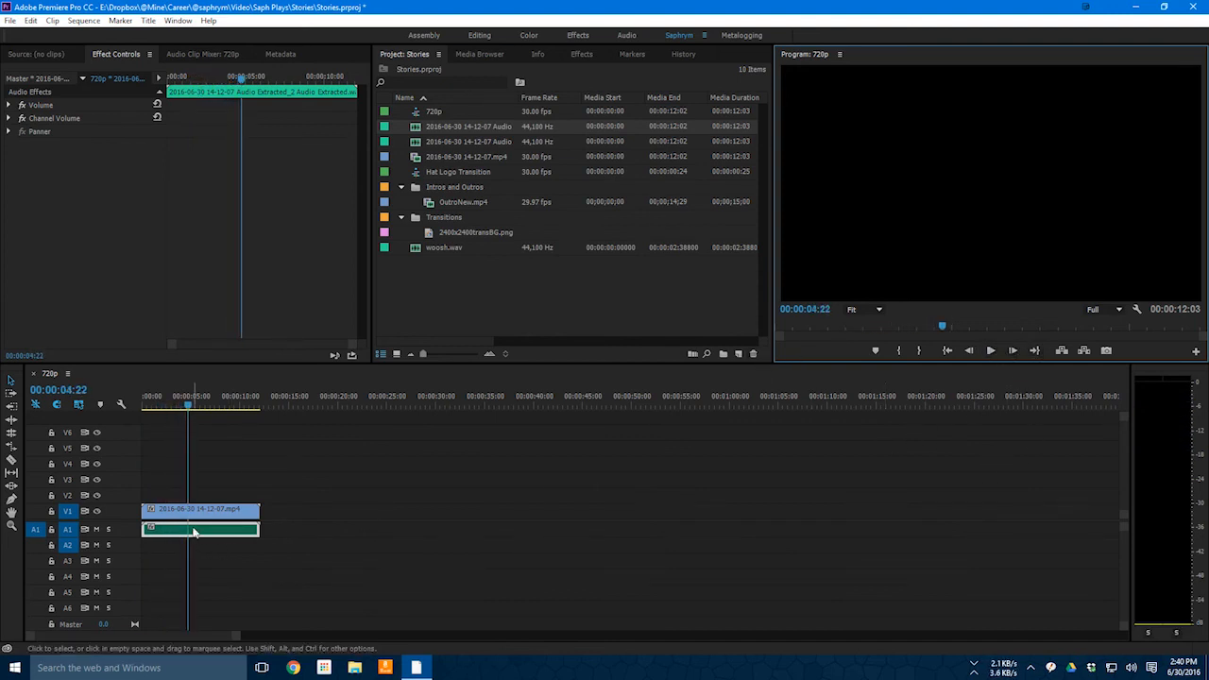
# - Examine the Saph - Better Voice and Saph - Better Voice Multiband effect presets and return the playhead to the sequence start
pyautogui.click(582, 56)
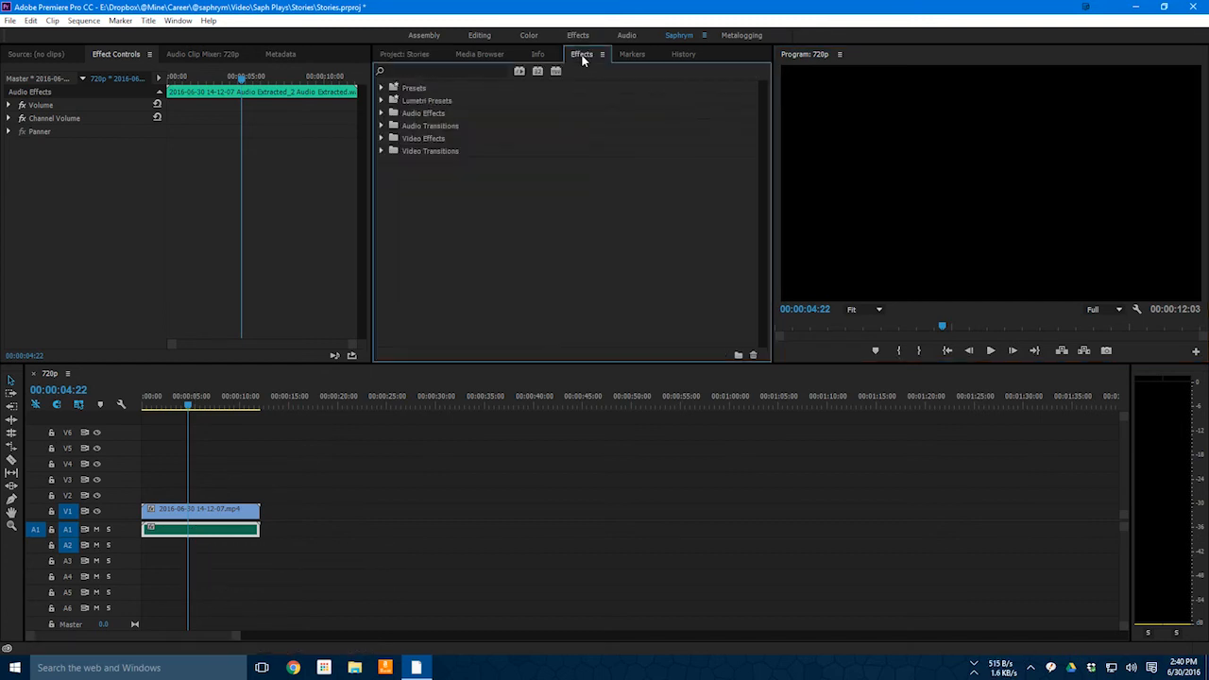
pyautogui.click(383, 88)
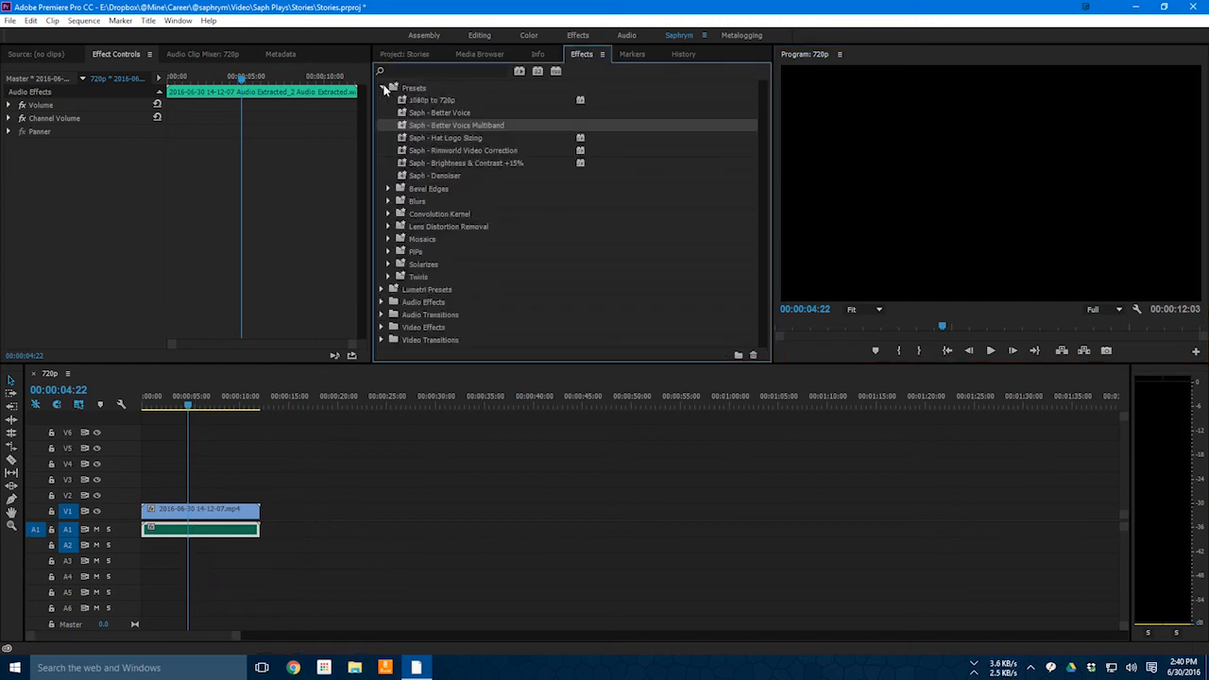
pyautogui.click(435, 113)
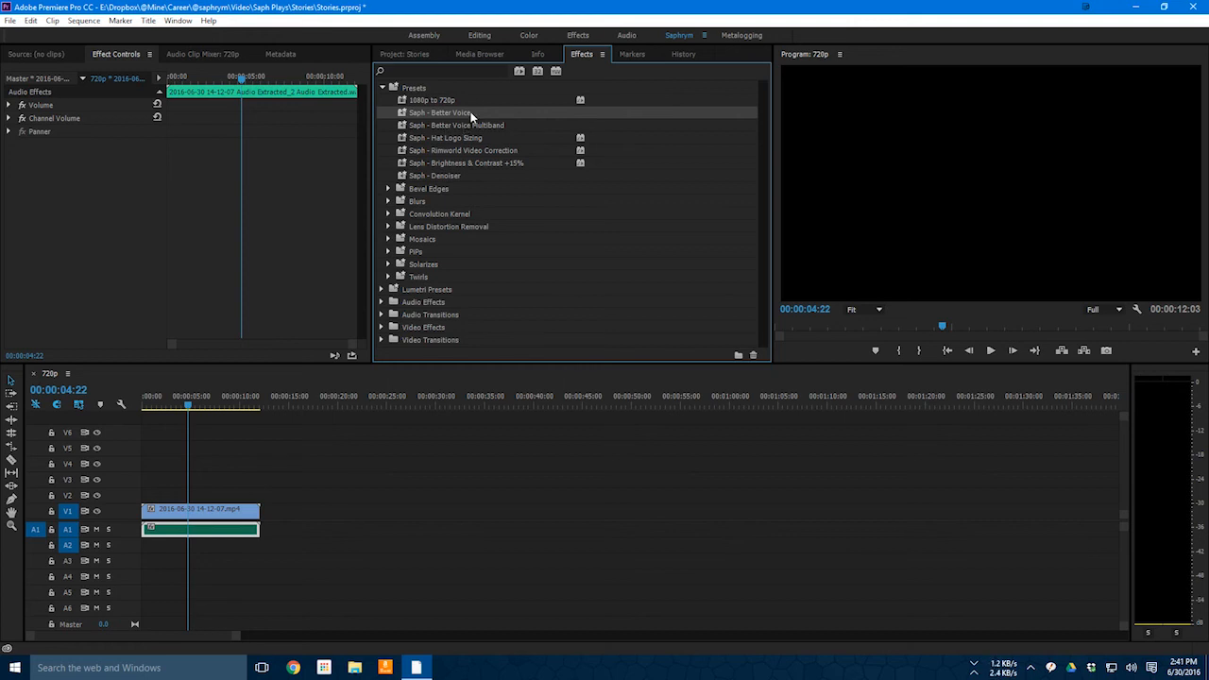
pyautogui.click(455, 125)
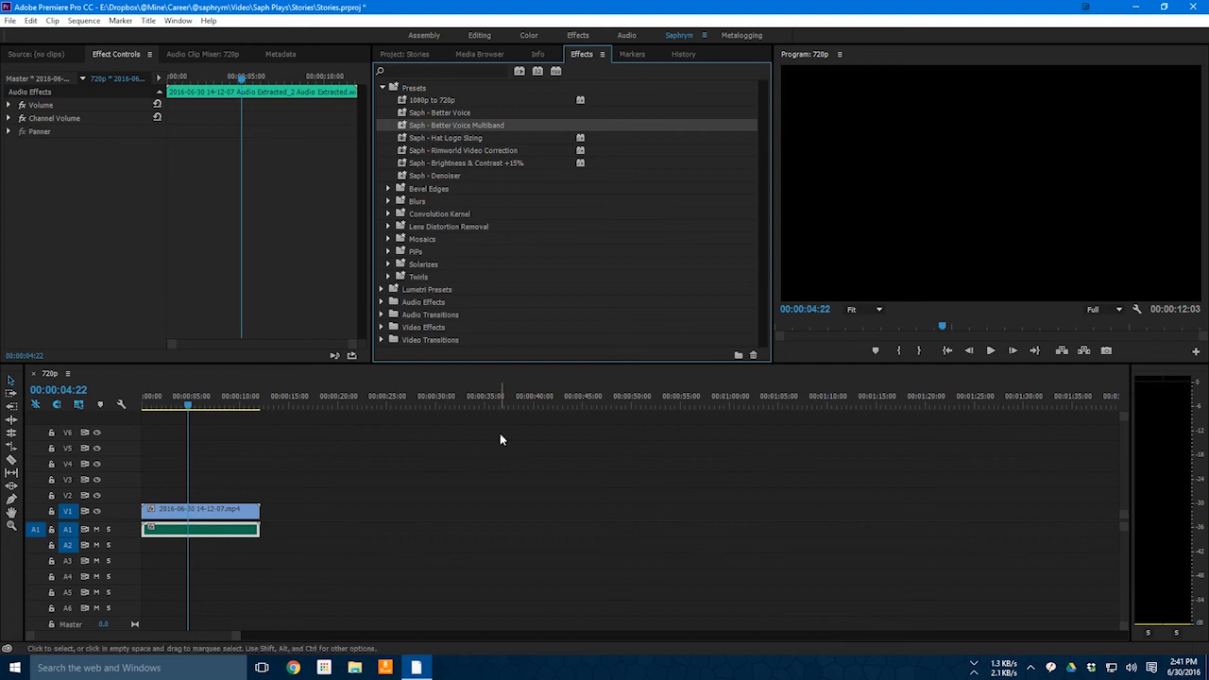
pyautogui.click(189, 409)
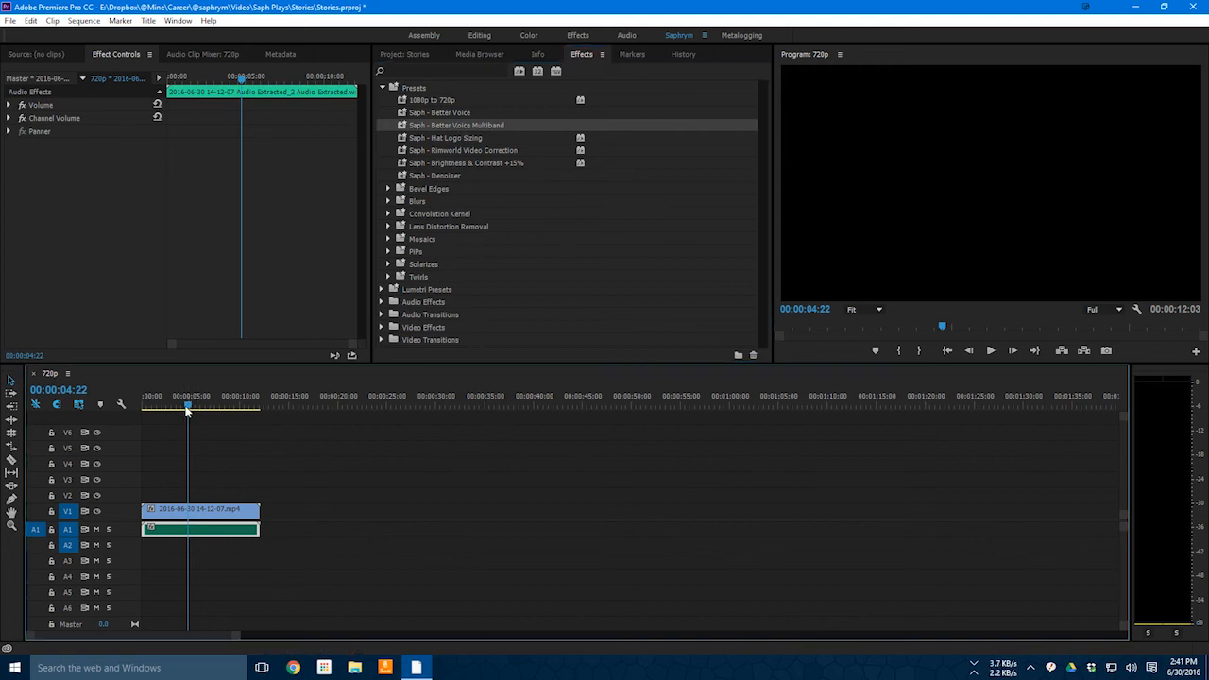
pyautogui.press('Home')
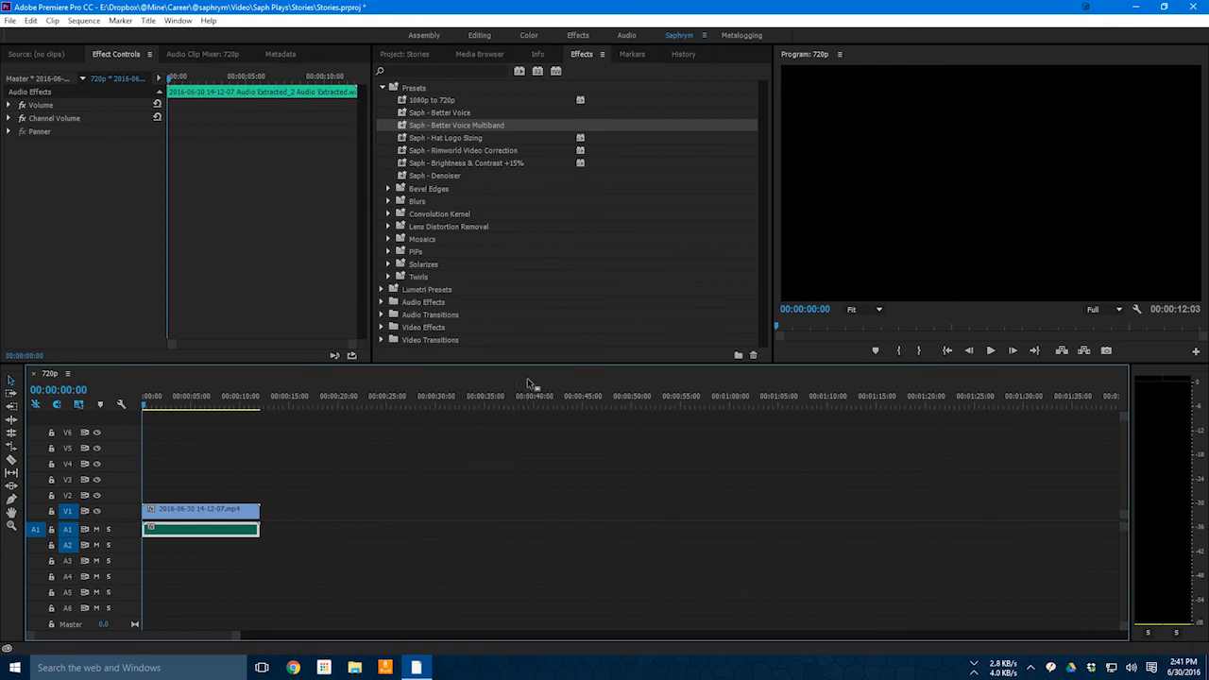